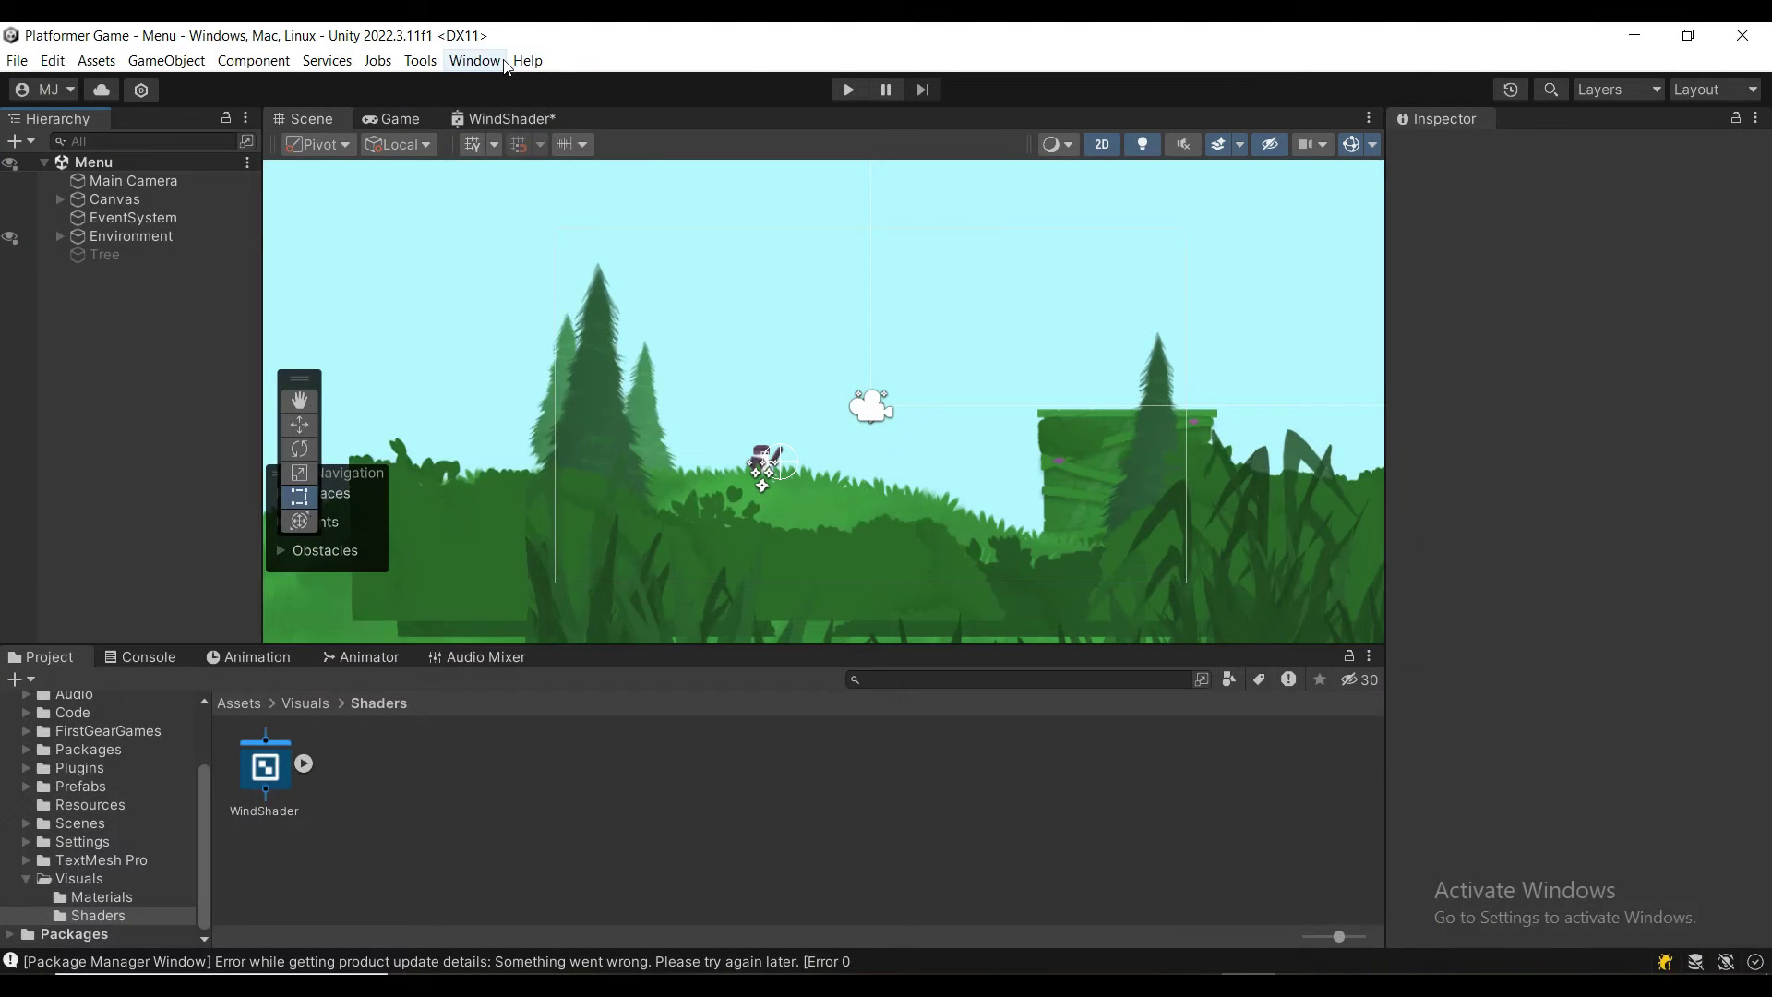
Step: Open the Package Manager from the Window menu and list packages from the Unity Registry
click(475, 60)
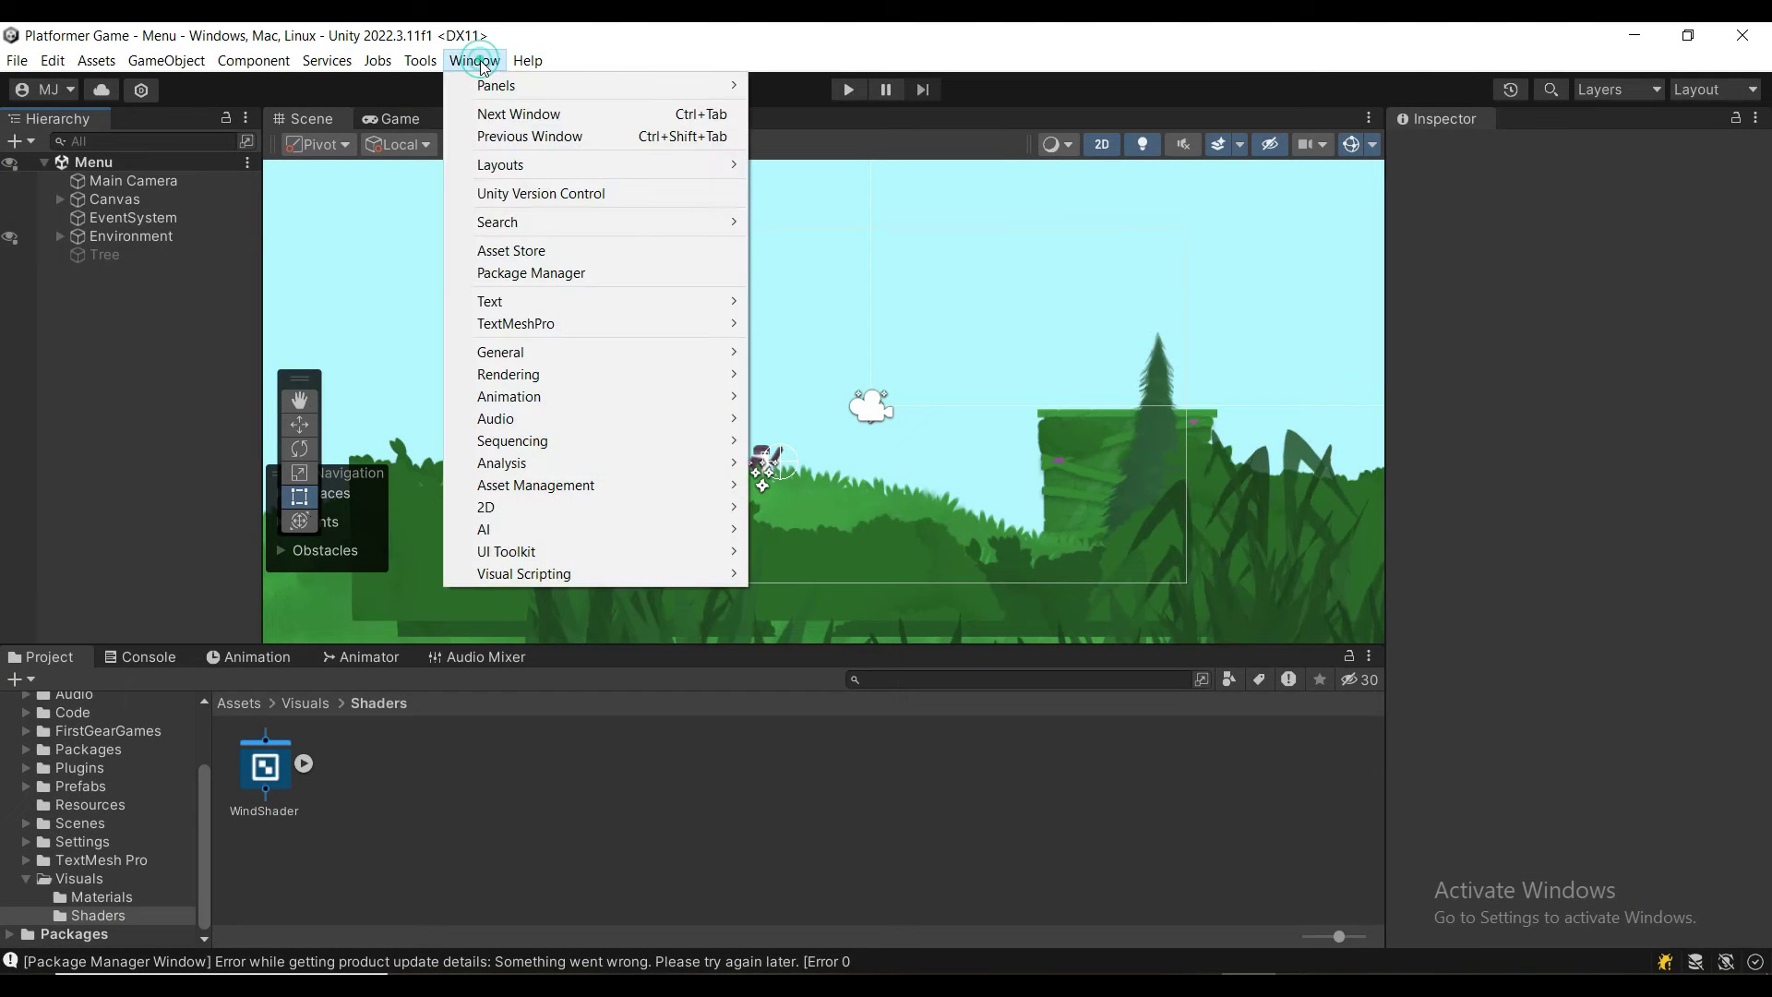
click(531, 272)
click(781, 608)
click(318, 123)
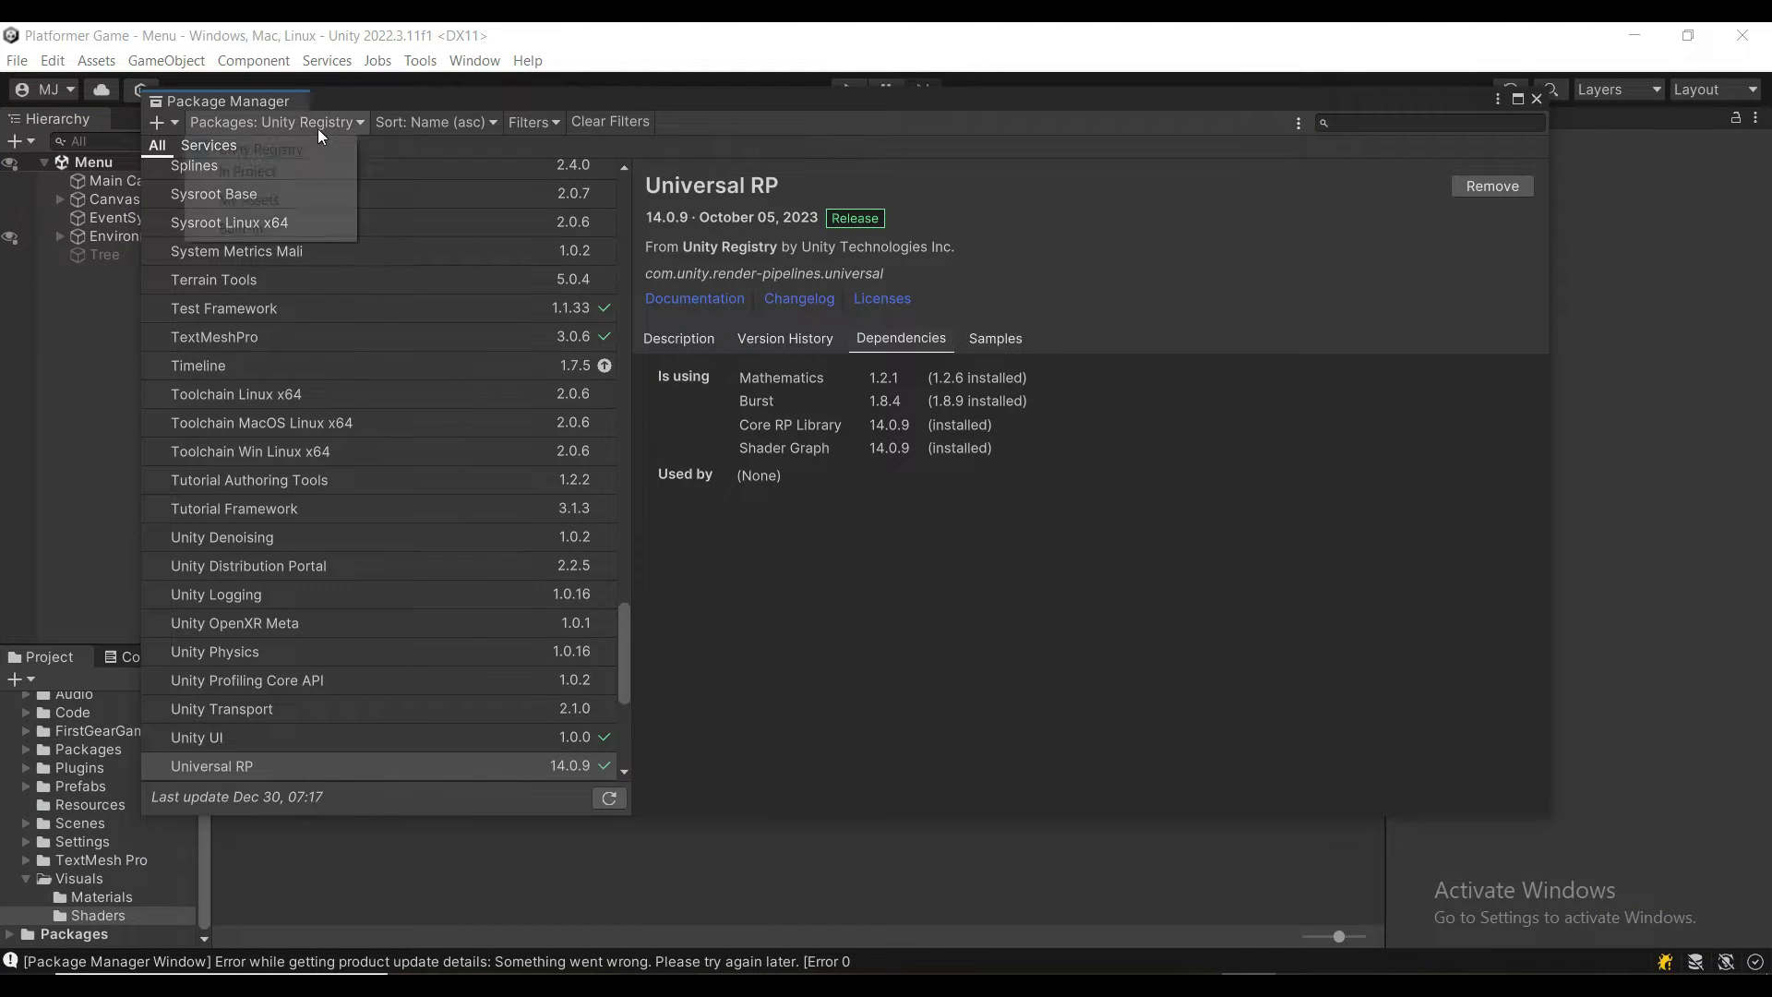
click(308, 147)
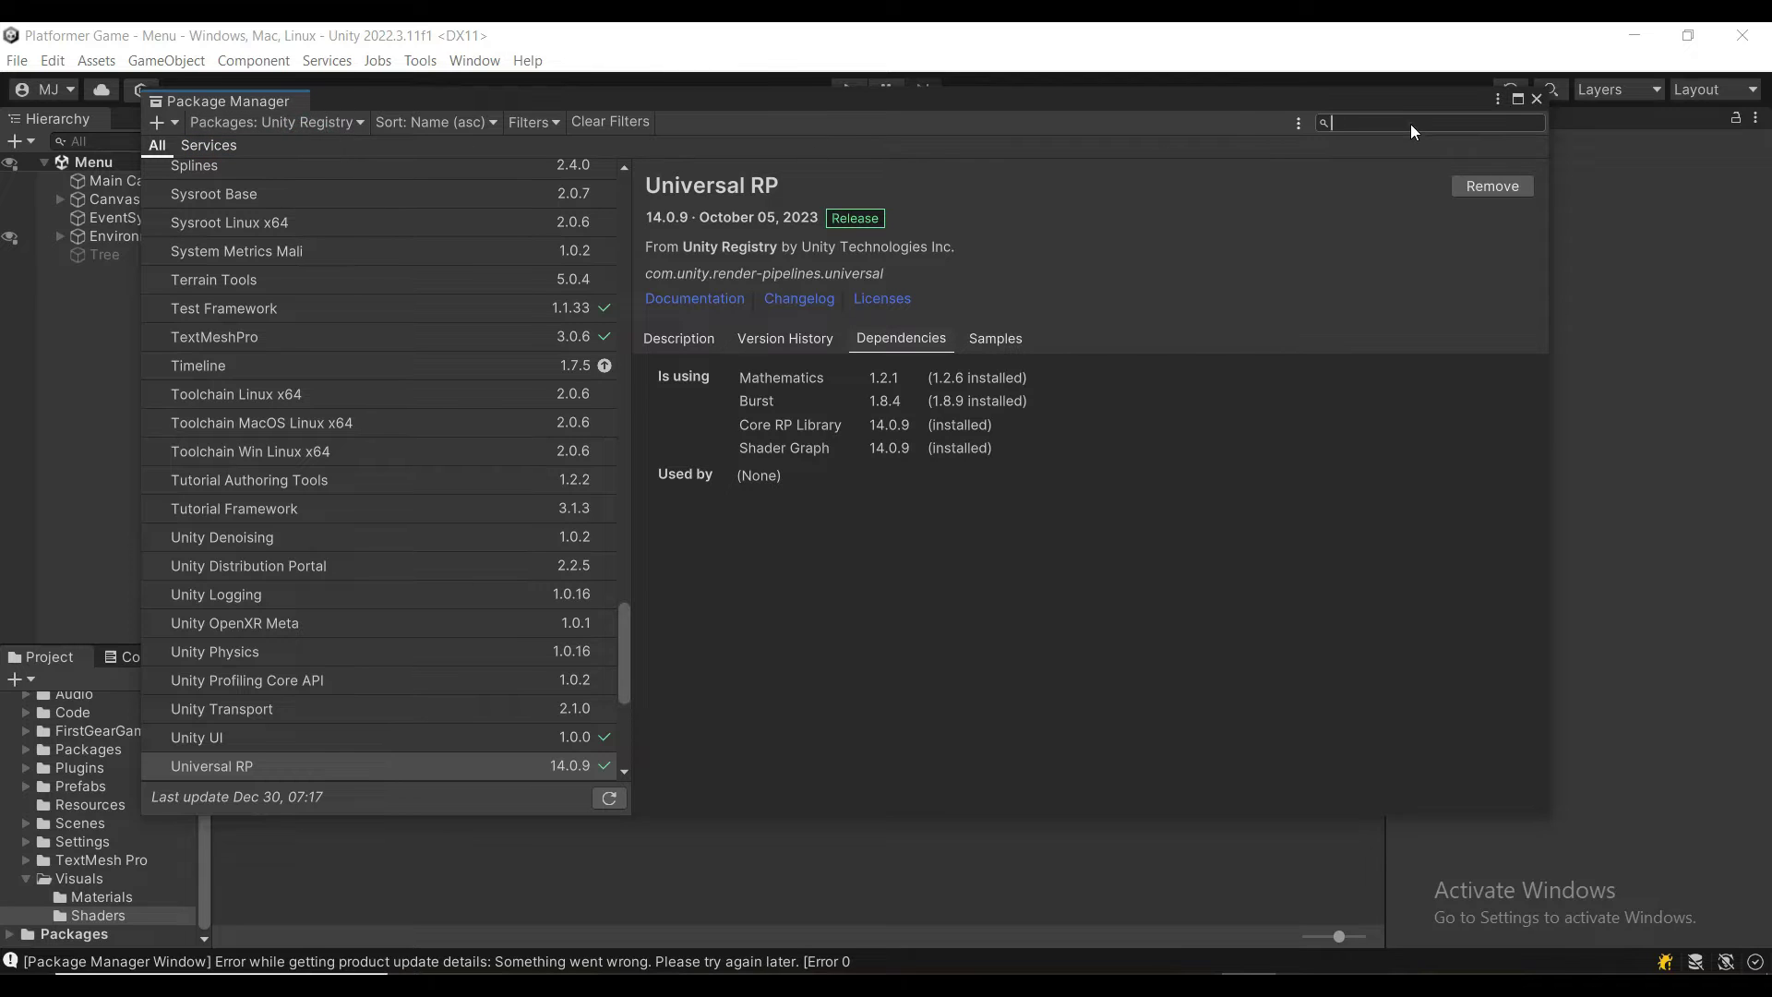
Step: Search 'rp' to confirm Universal RP is installed but not High Definition RP, then search 'shader gra'
text(rp)
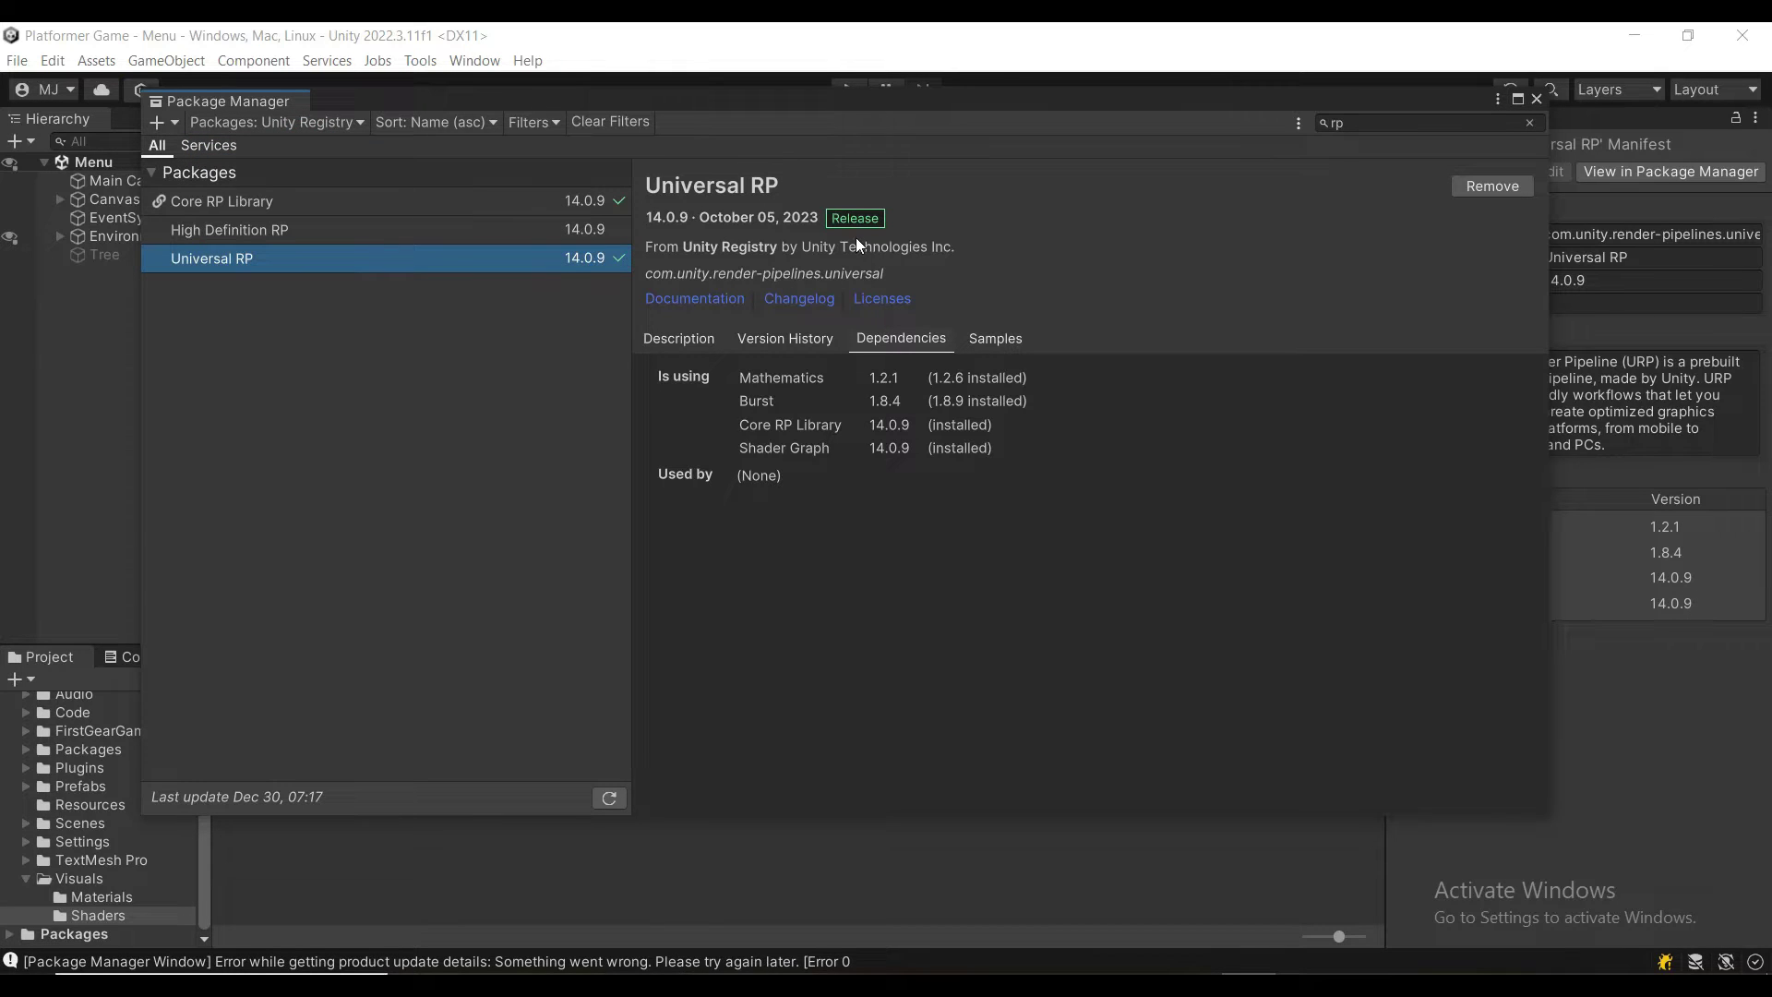
click(232, 235)
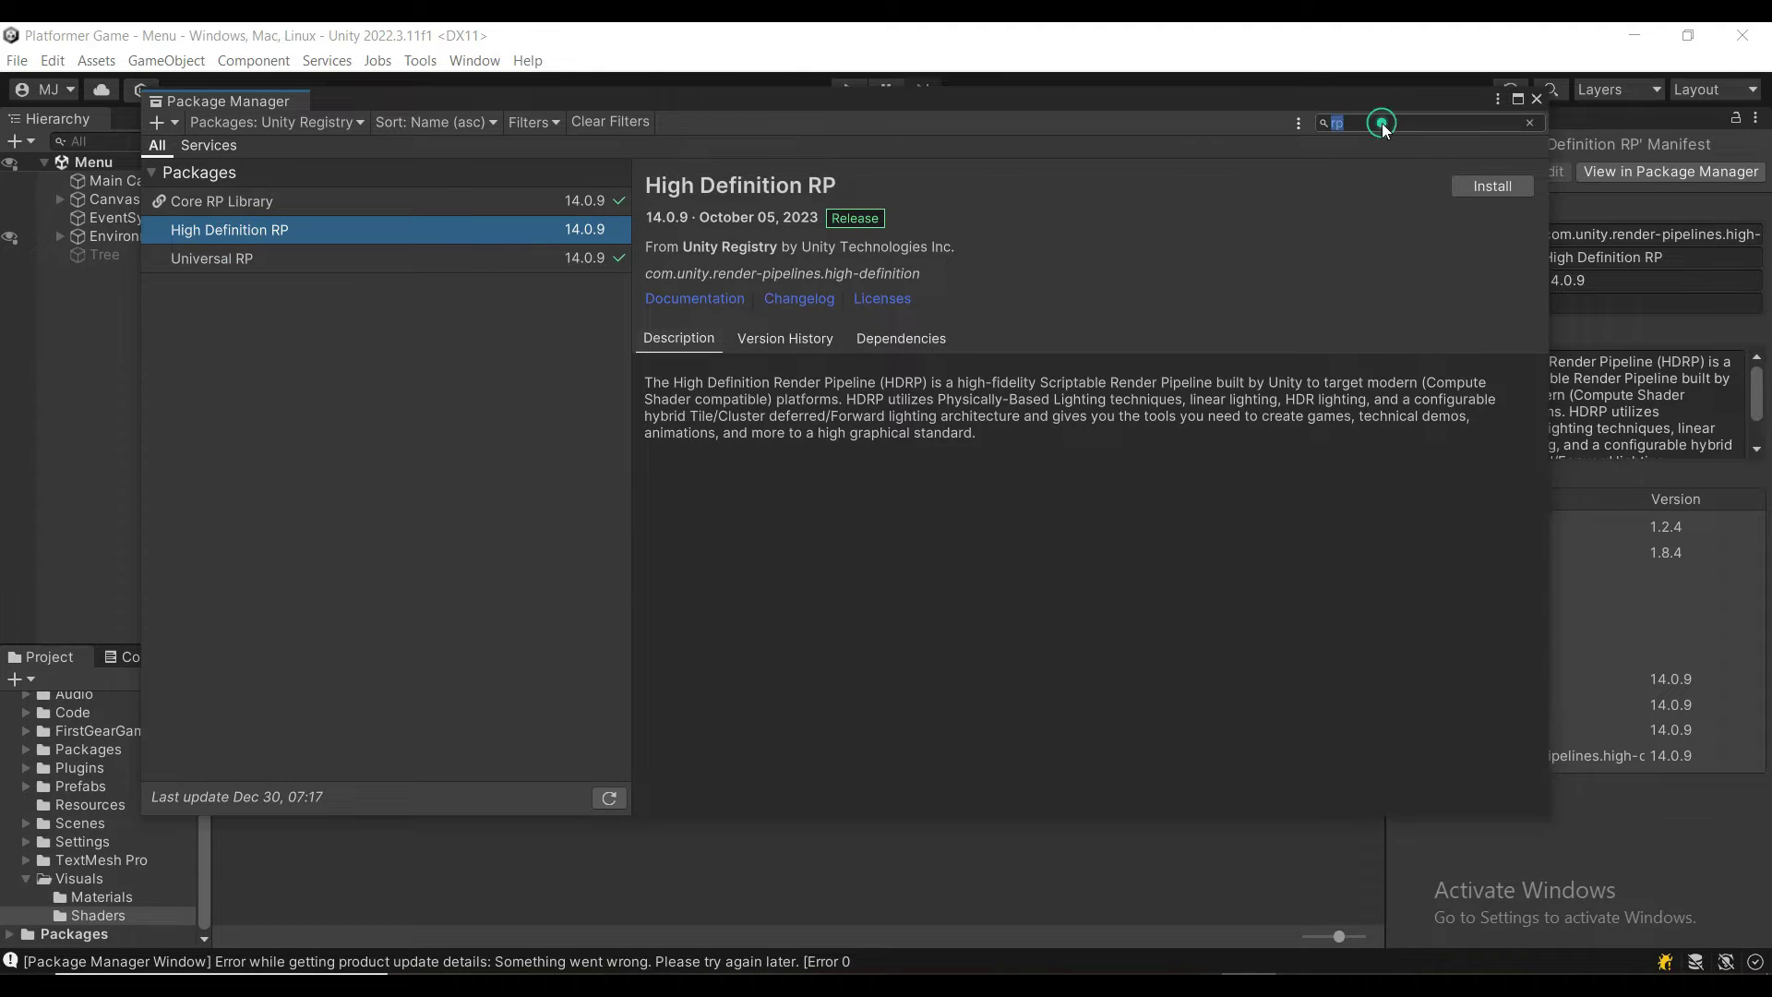
text(shader gra)
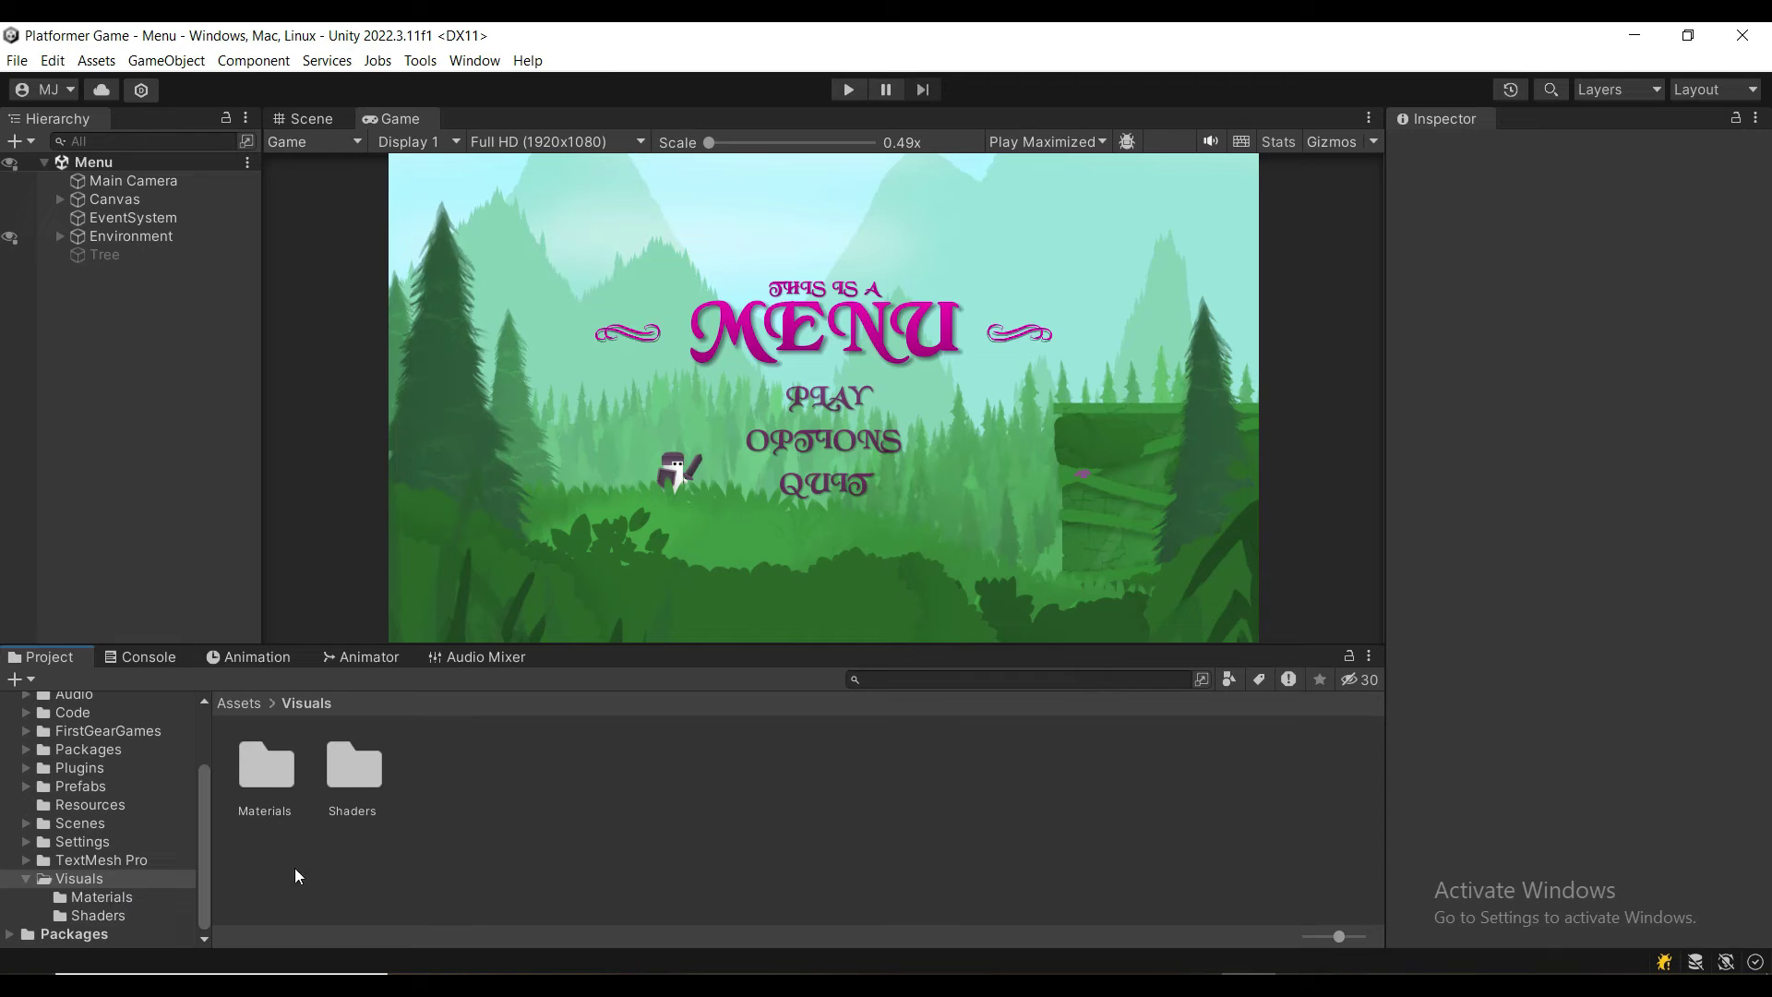
Step: In the Shaders folder, create a URP Sprite Lit Shader Graph named 'WindShader' and open it in the graph editor
double_click(352, 766)
right_click(268, 816)
mouse_move(554, 272)
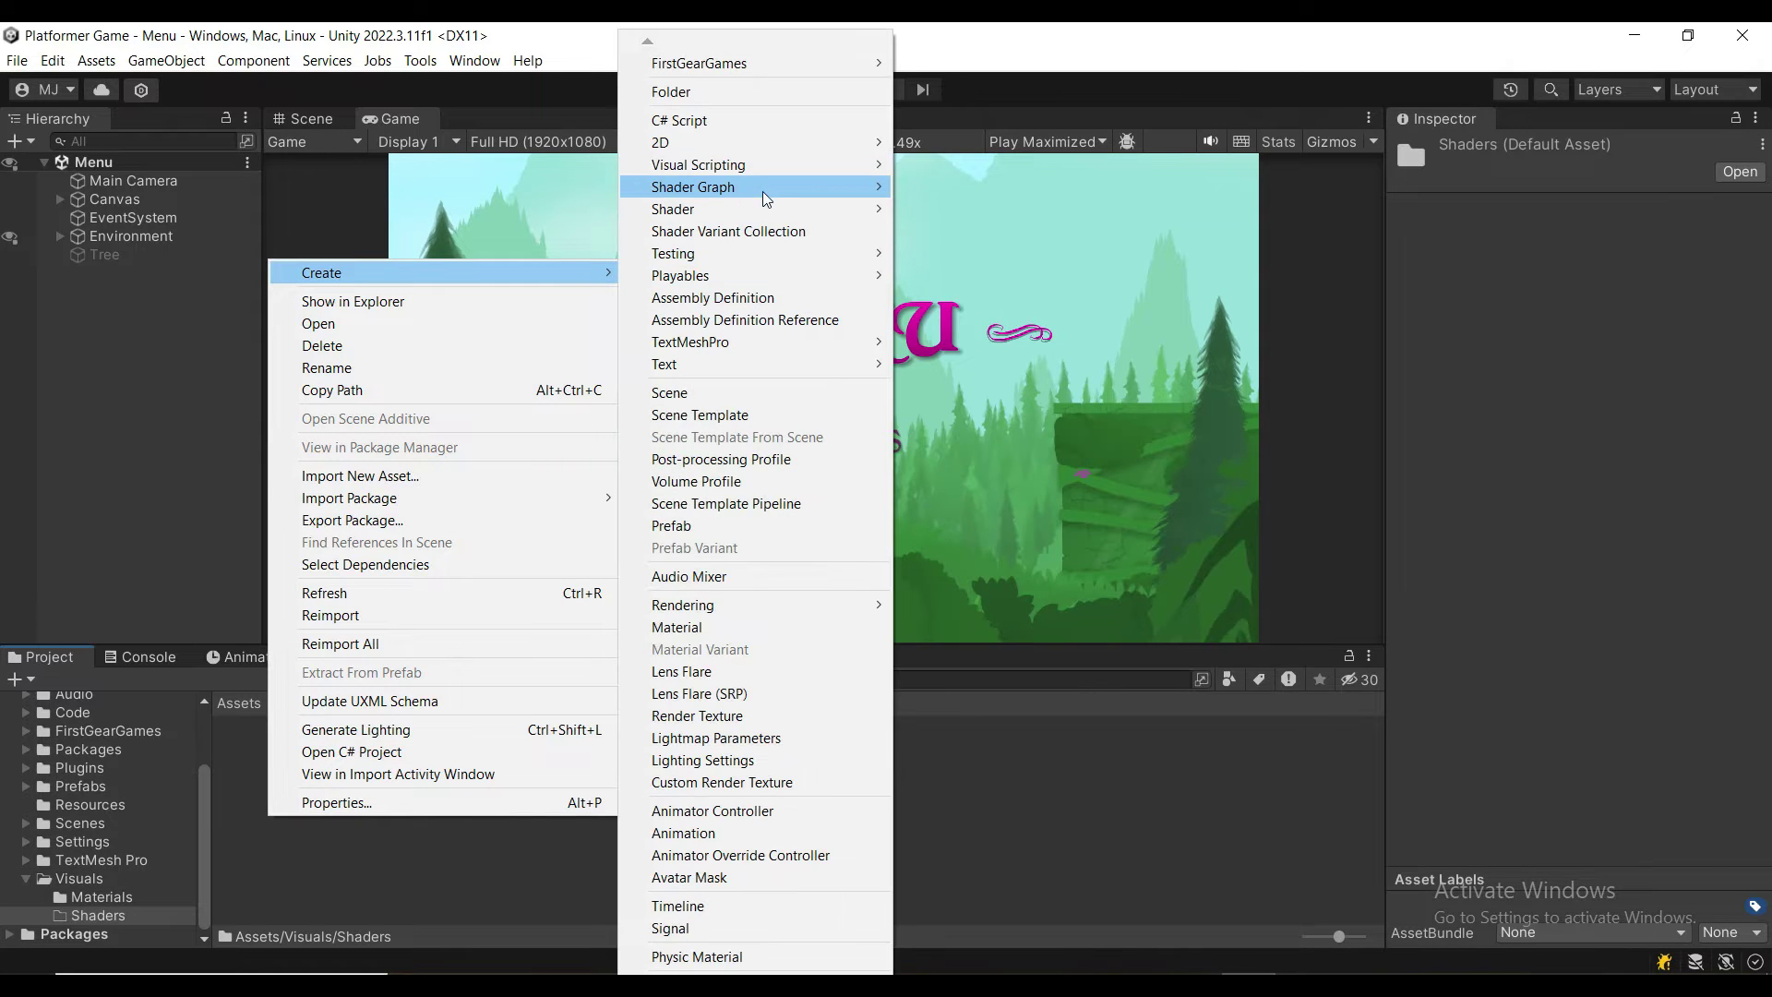
mouse_move(763, 189)
mouse_move(983, 188)
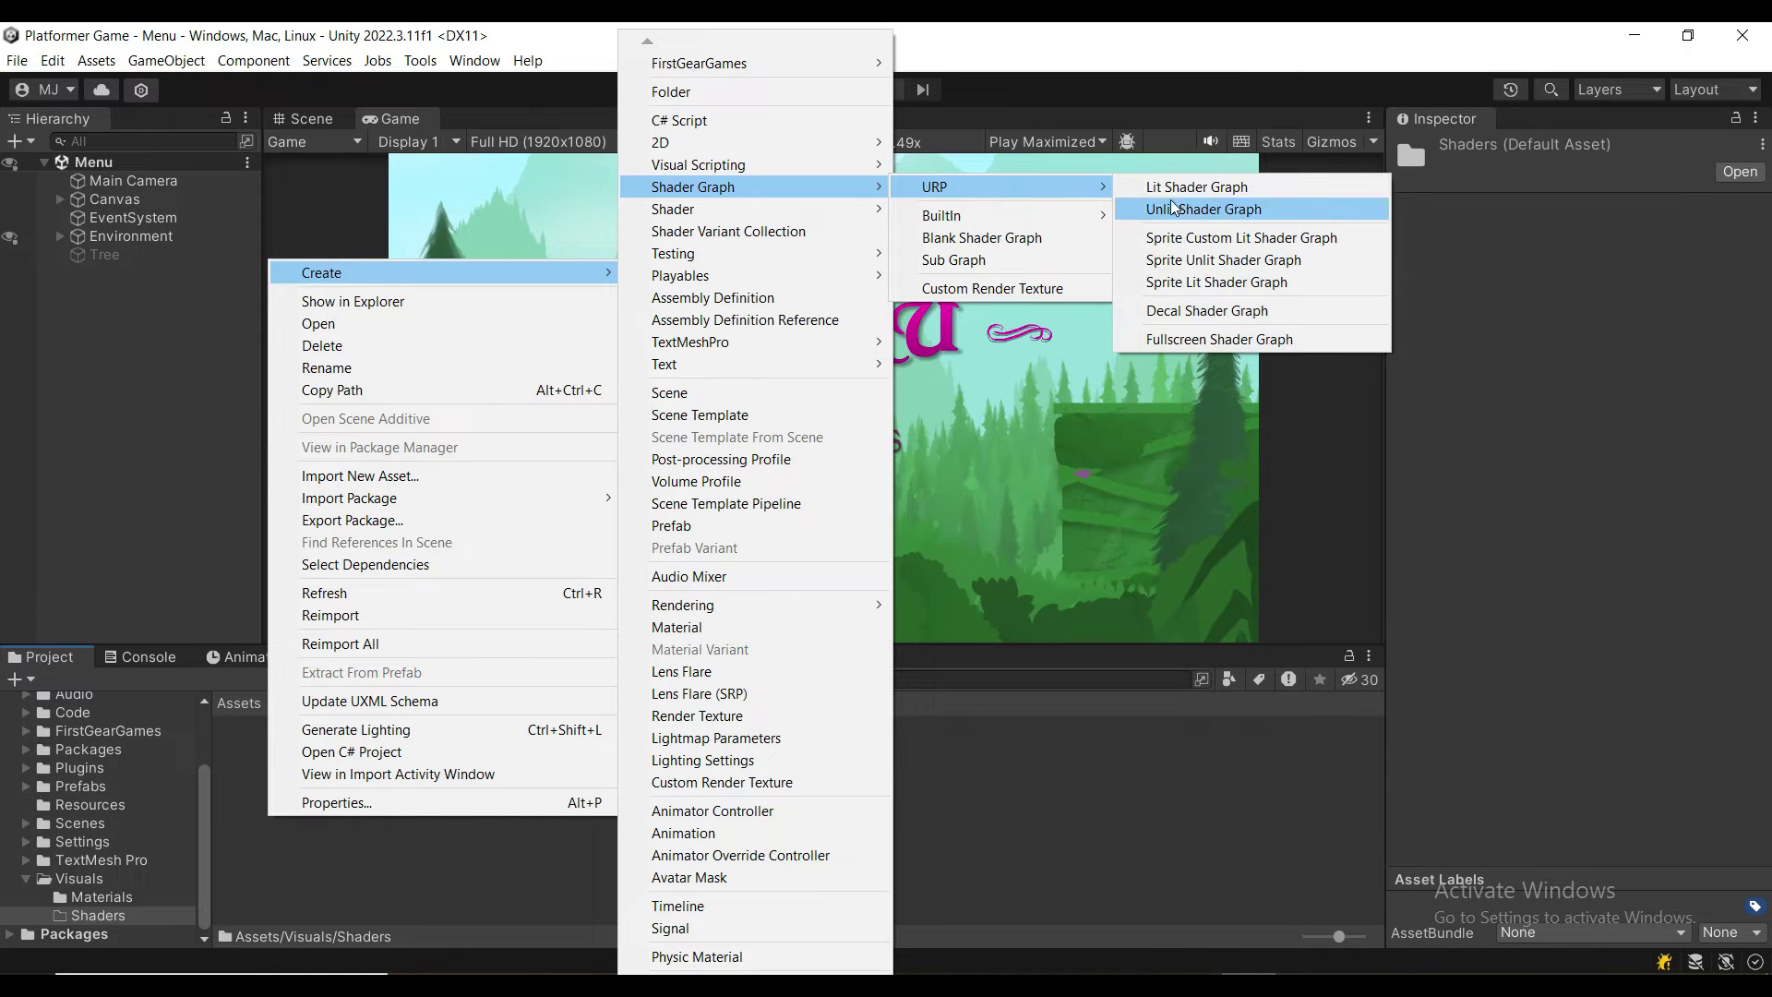
click(1225, 281)
text(WindShader)
key(Return)
click(430, 872)
double_click(262, 772)
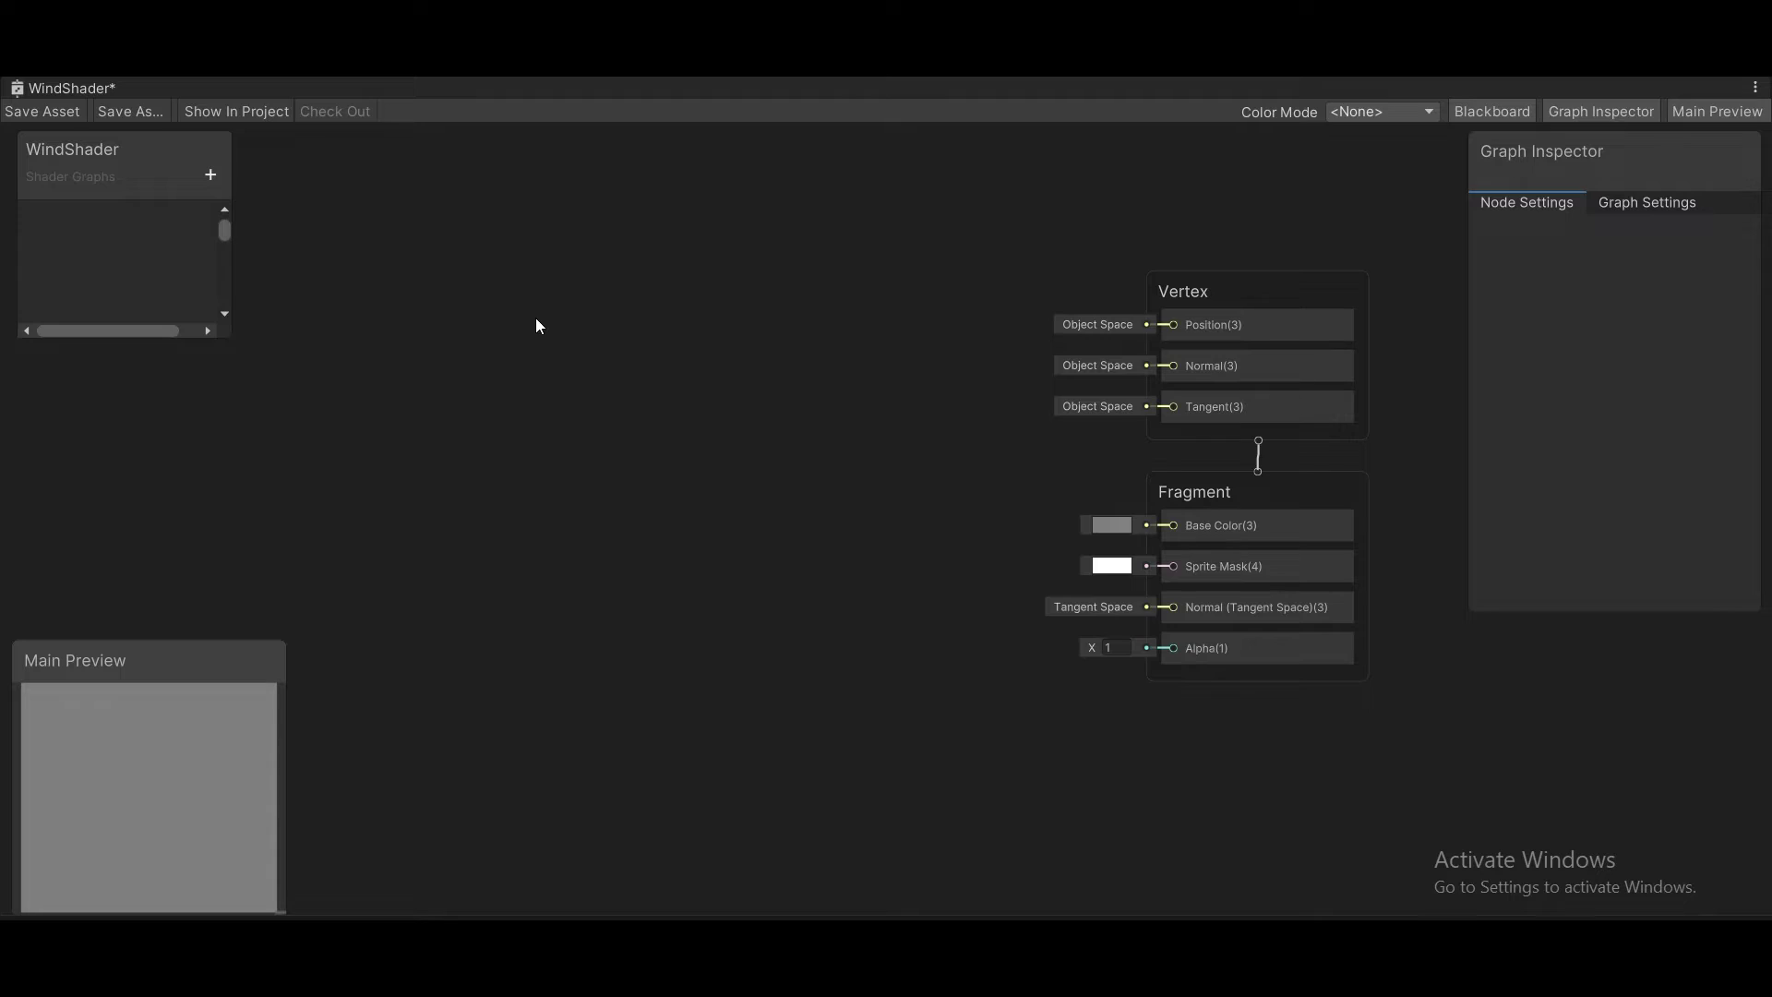
Step: Add a Texture 2D property 'MainTex' with the Tree texture as its default
click(210, 175)
click(291, 373)
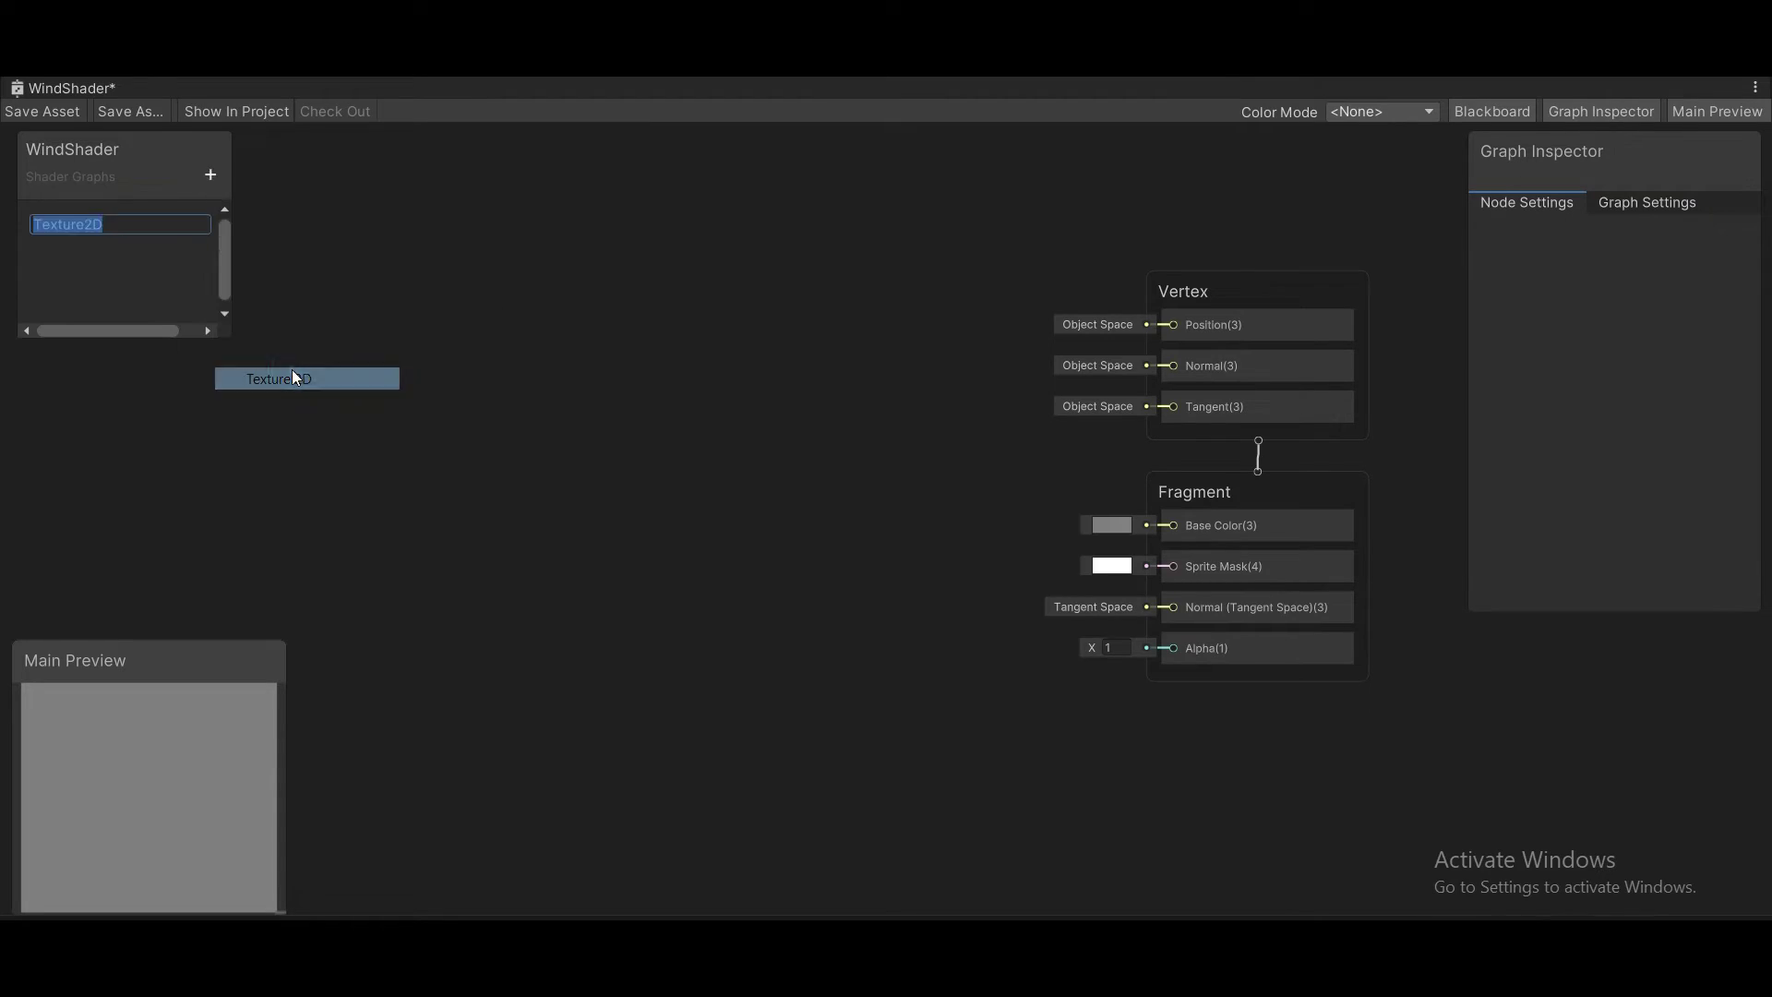
text(MainTex)
key(Return)
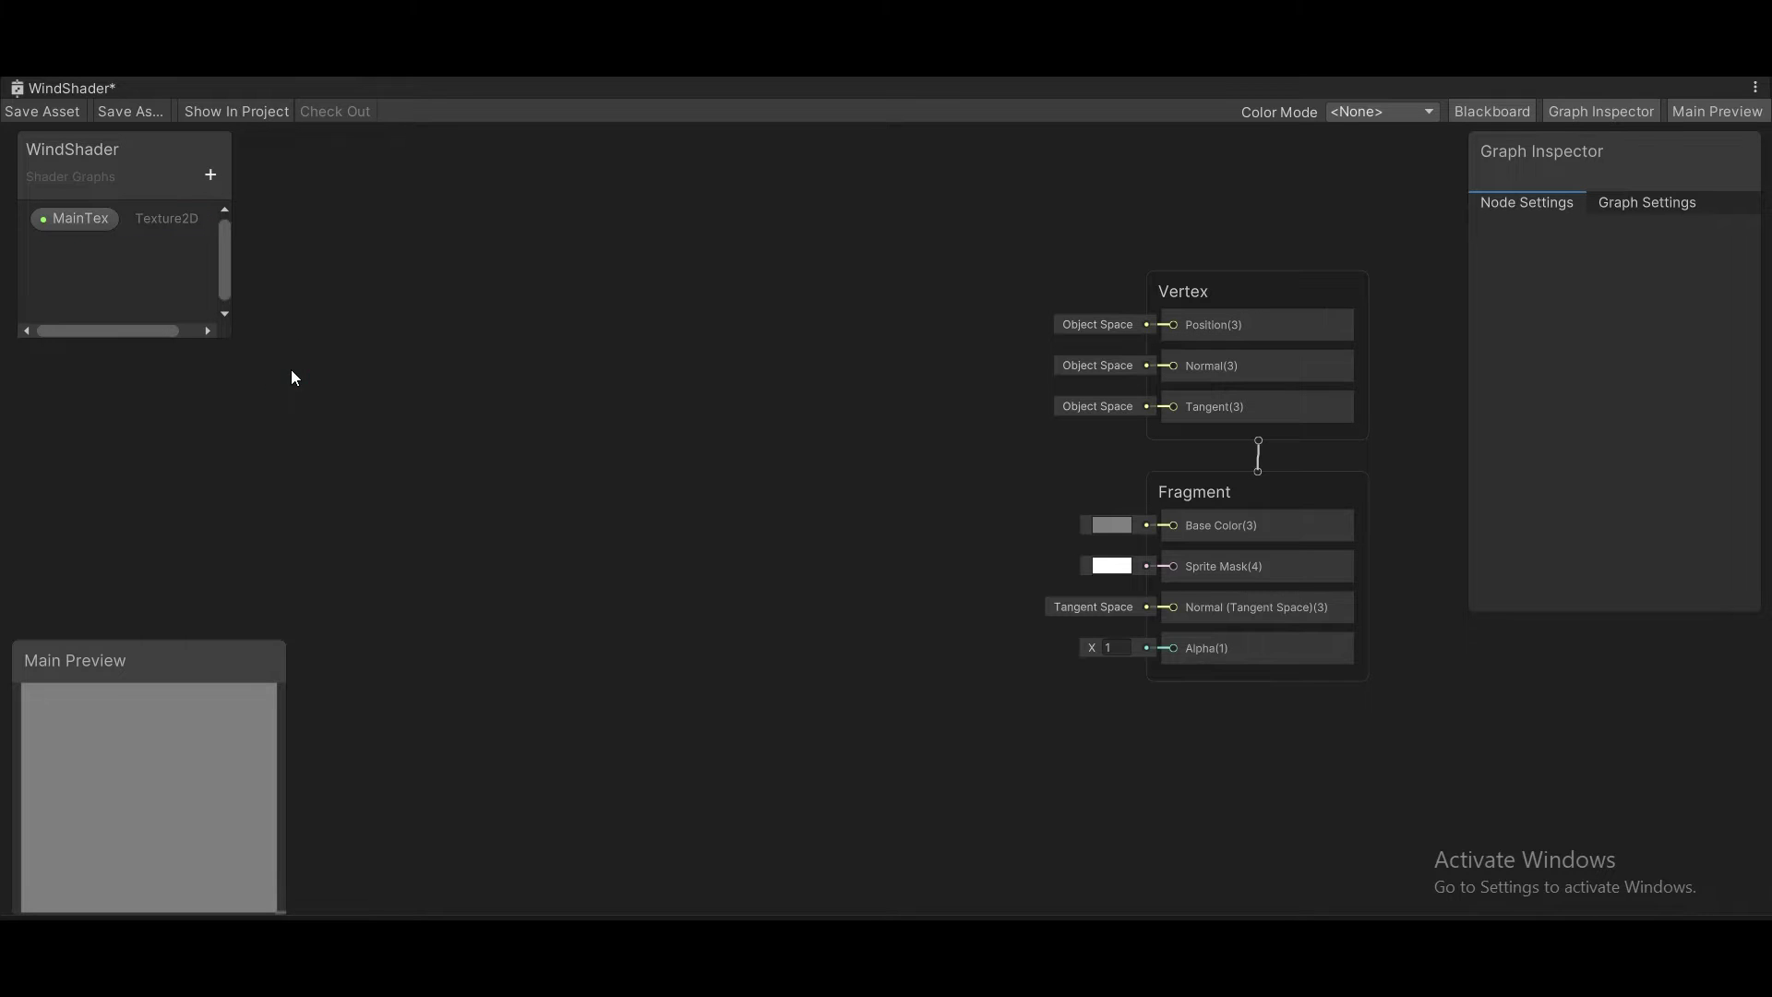
click(80, 230)
click(1713, 321)
text(tree)
double_click(1399, 334)
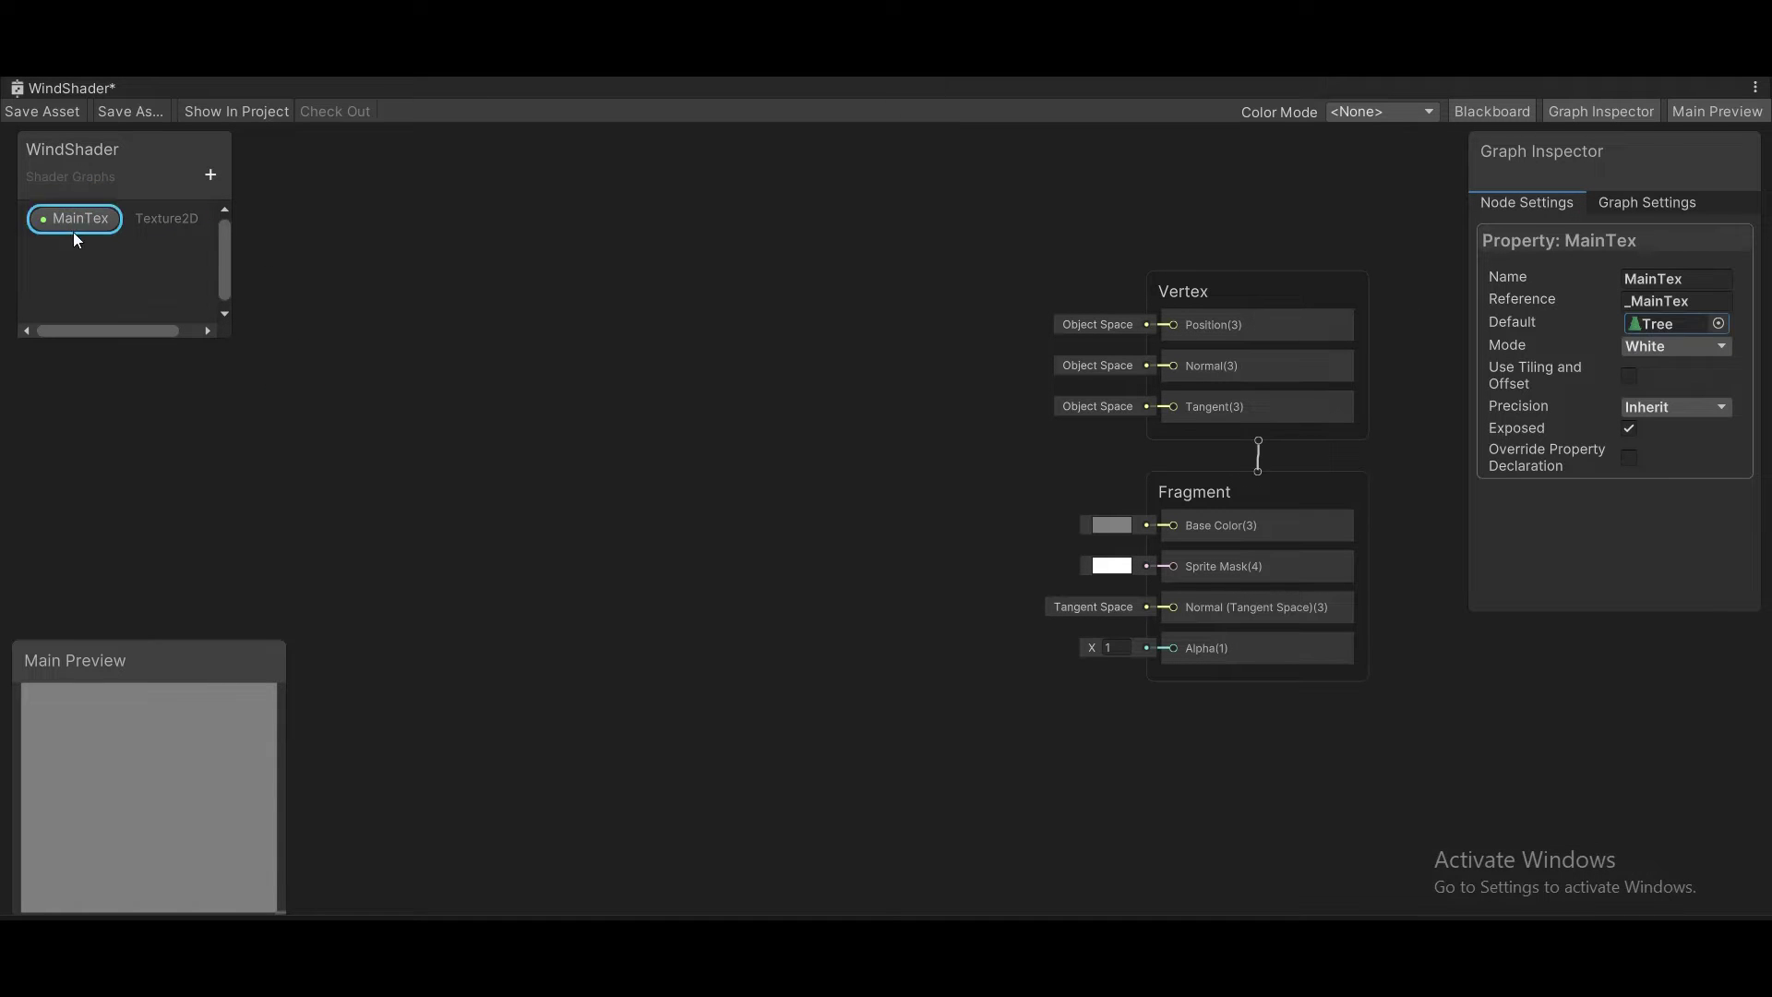
Step: Place the MainTex property and a Sample Texture 2D node on the graph
drag(491, 439, 509, 452)
right_click(663, 468)
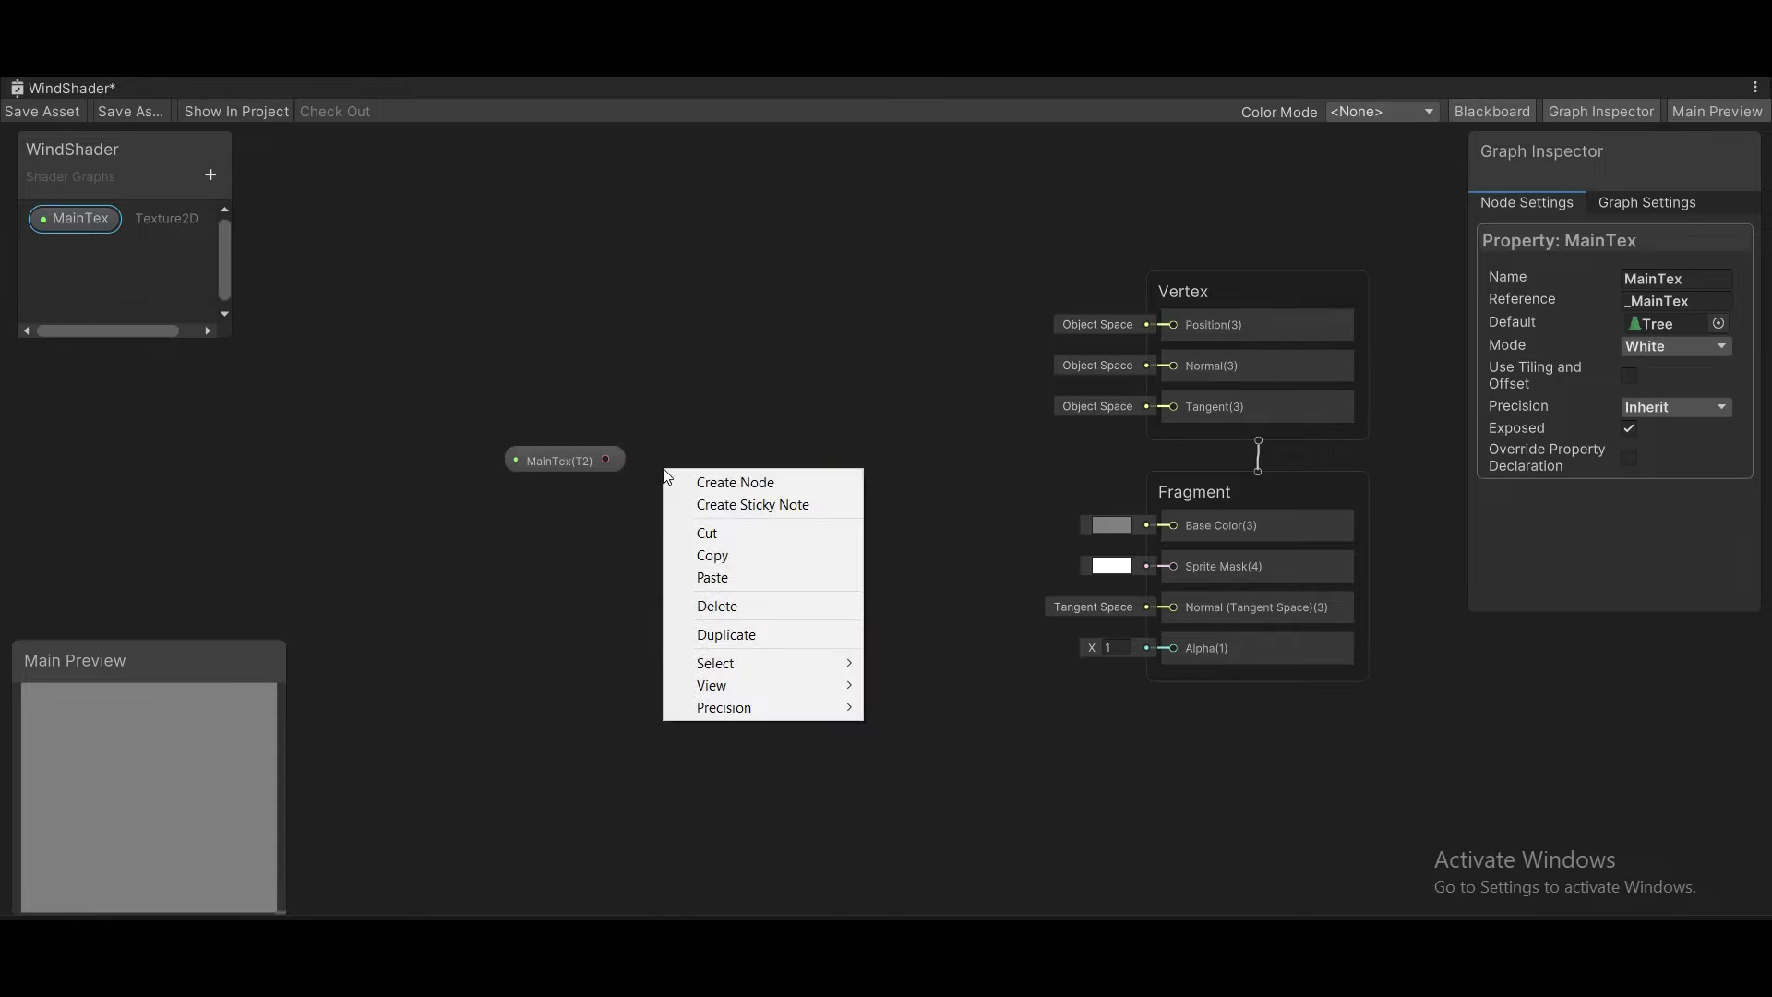
click(702, 480)
key(Escape)
key(space)
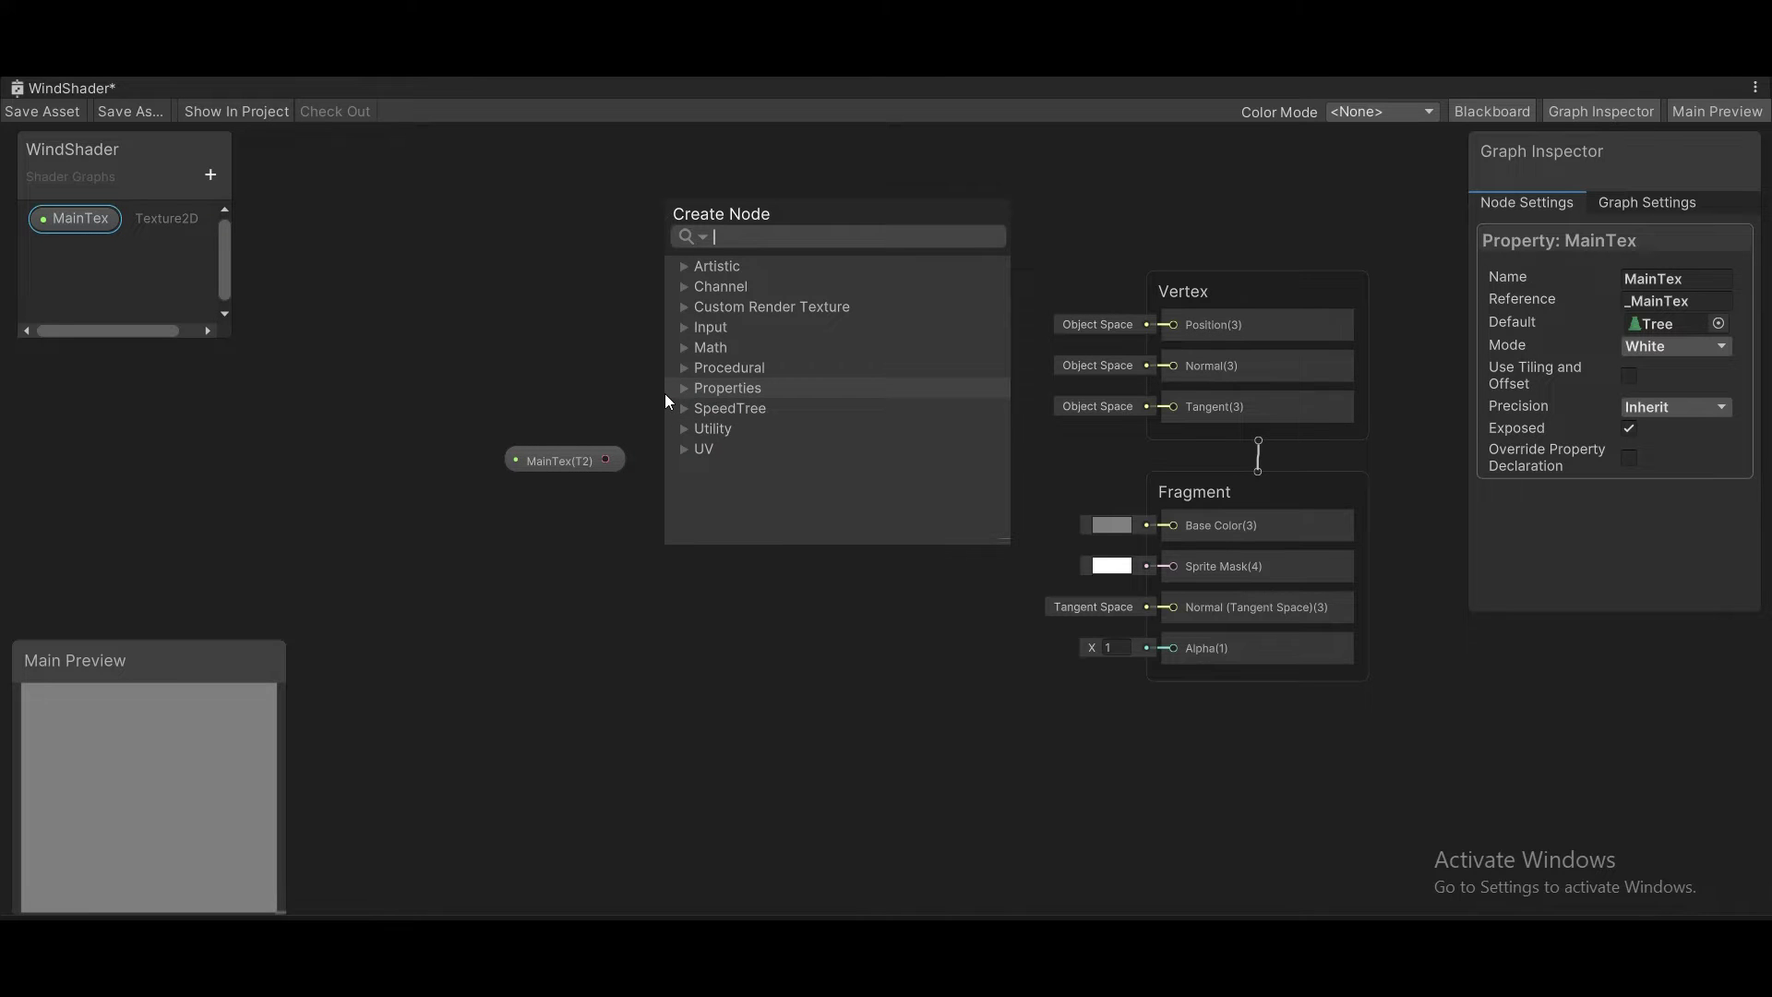
text(sample text)
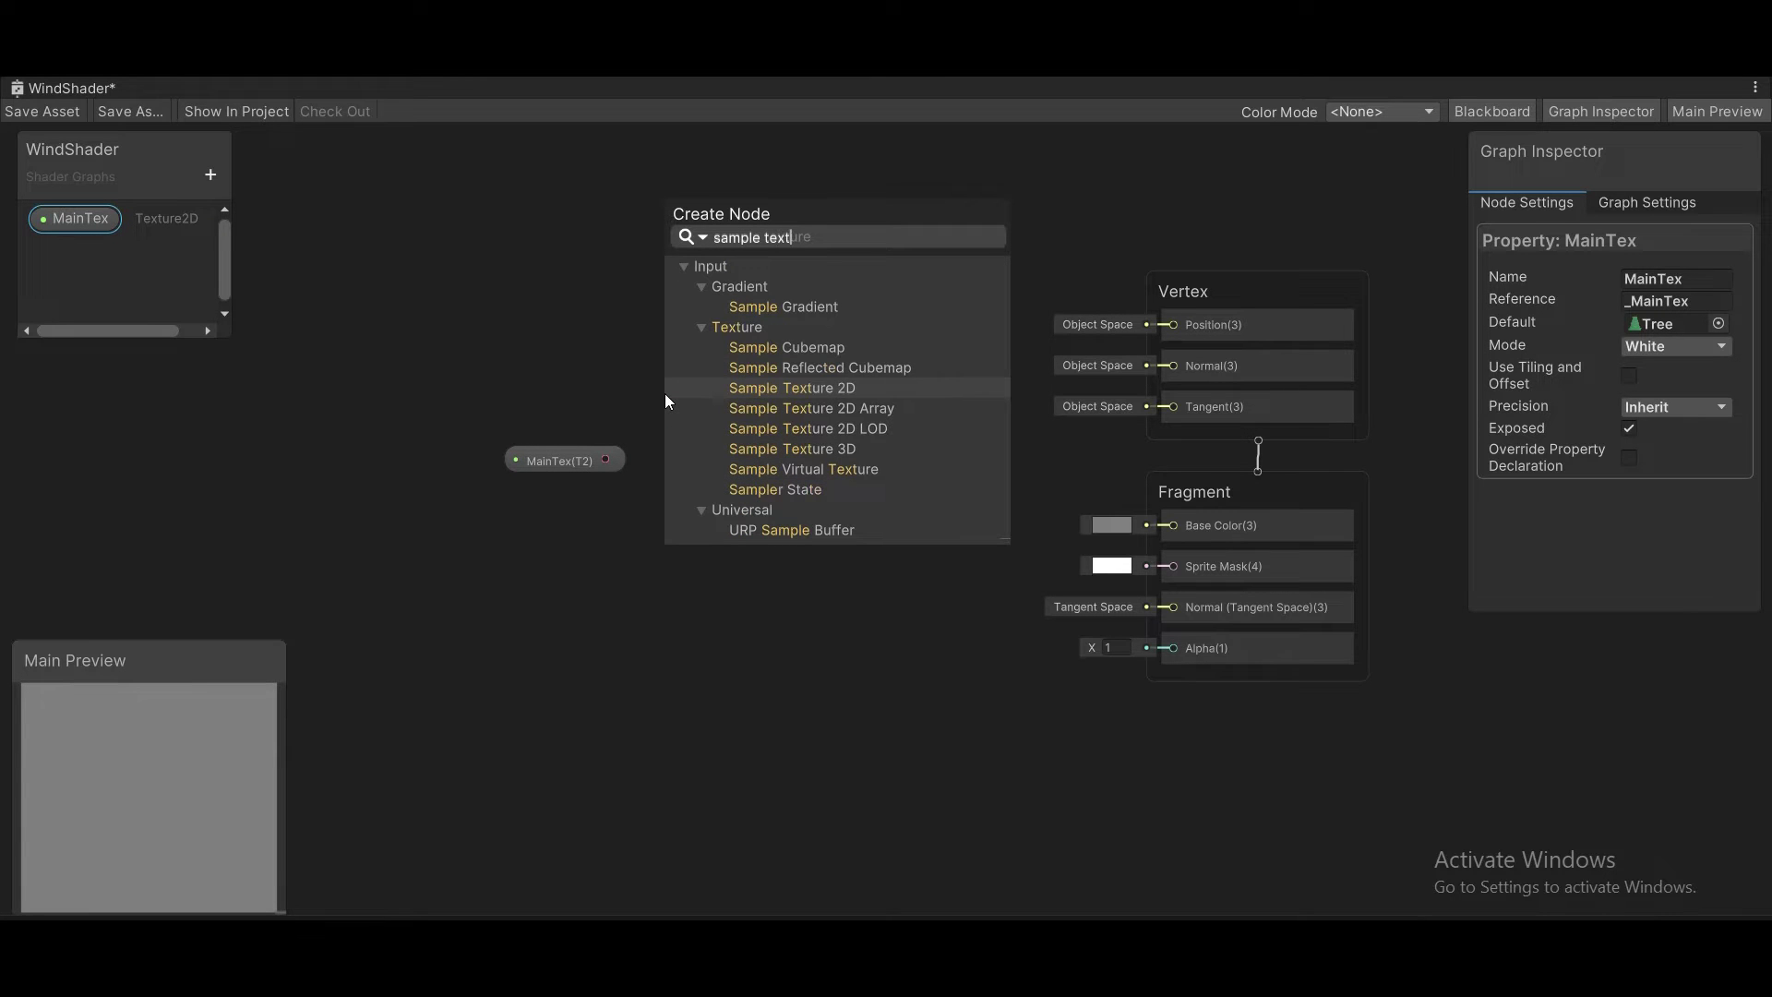
click(740, 386)
drag(747, 435, 833, 451)
click(683, 401)
Step: Wire MainTex into the sampler, its RGBA into Base Color and A into Alpha, then tidy the nodes
drag(606, 461, 764, 478)
drag(941, 485, 1173, 526)
drag(944, 576, 1164, 651)
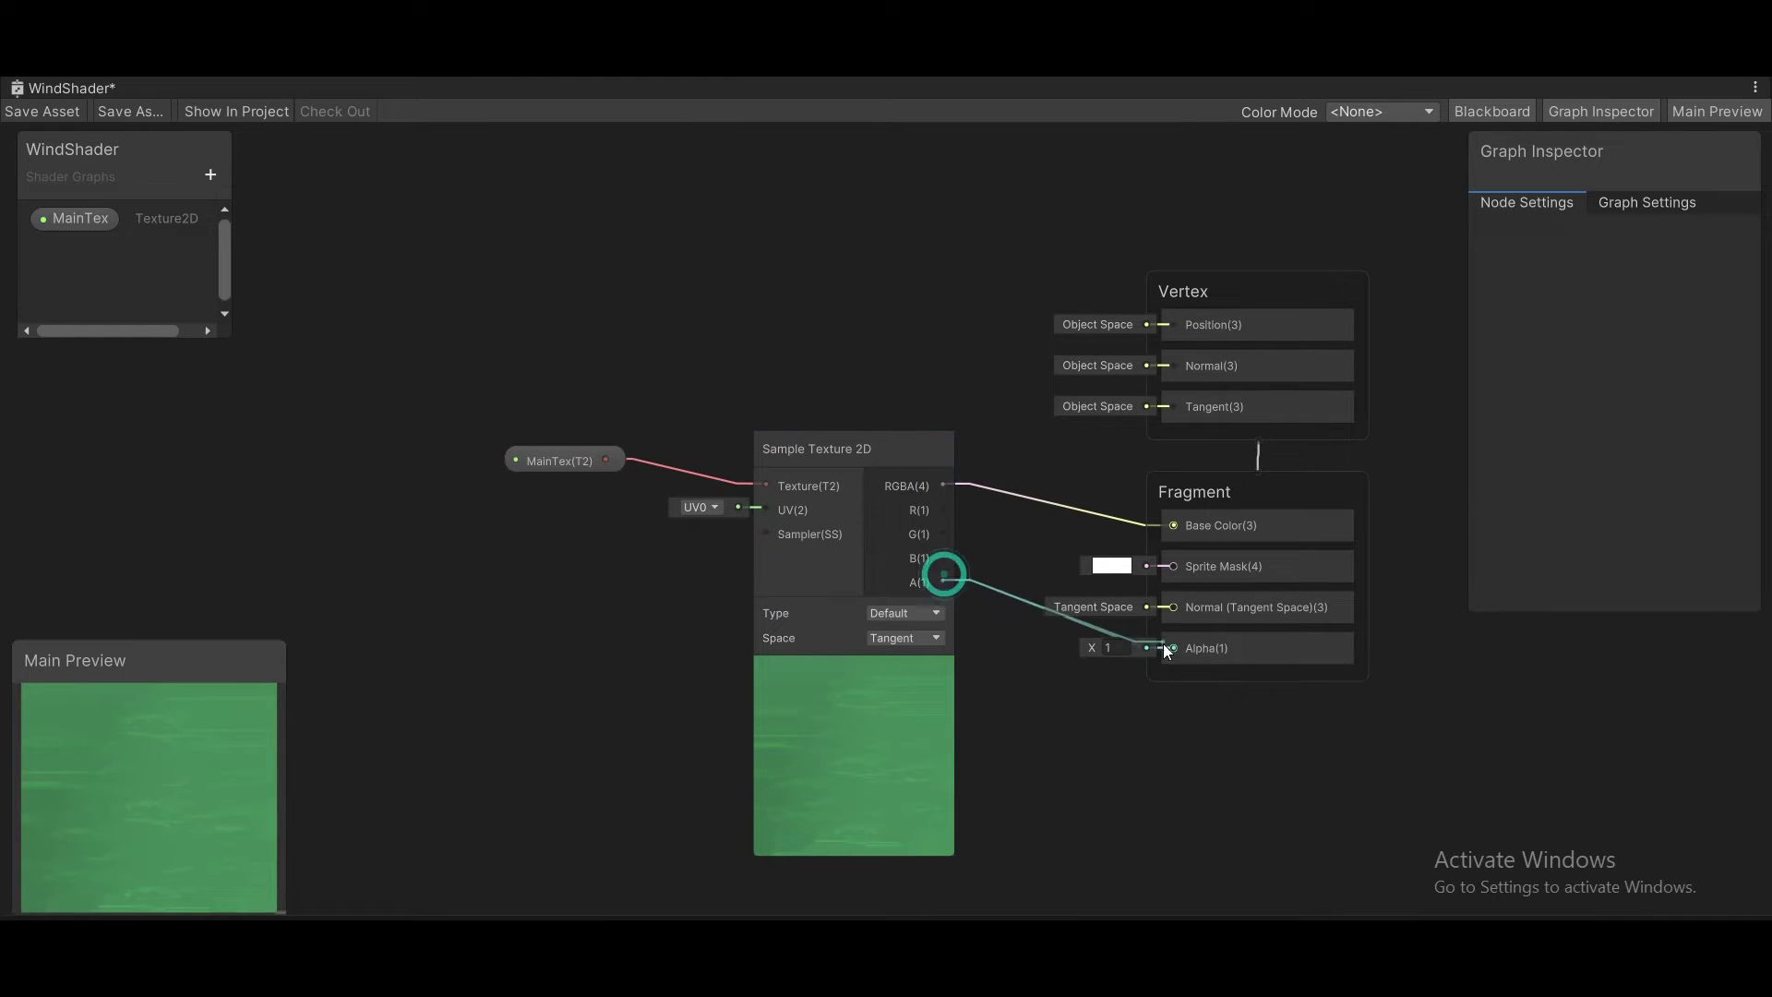
drag(533, 464, 628, 473)
drag(573, 380, 914, 648)
drag(849, 581, 877, 624)
click(756, 399)
middle_drag(745, 390, 603, 263)
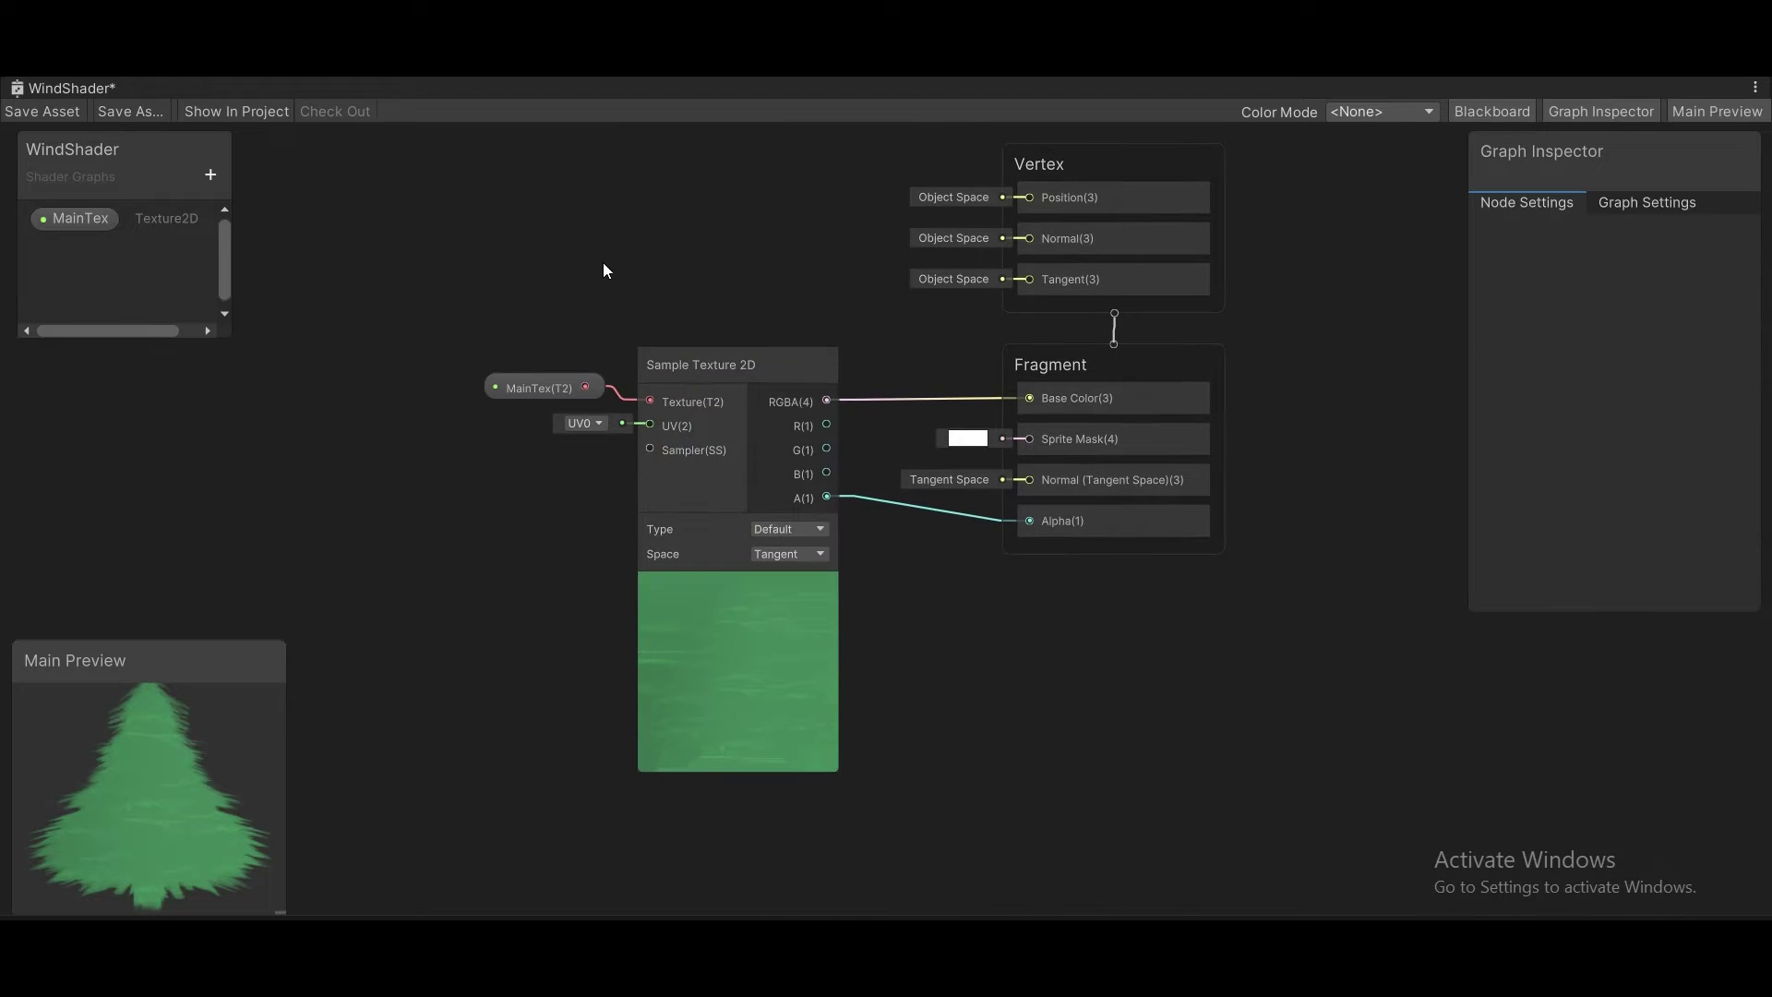
Step: Save the WindShader graph and create a new material from the shader asset
click(59, 112)
right_click(259, 738)
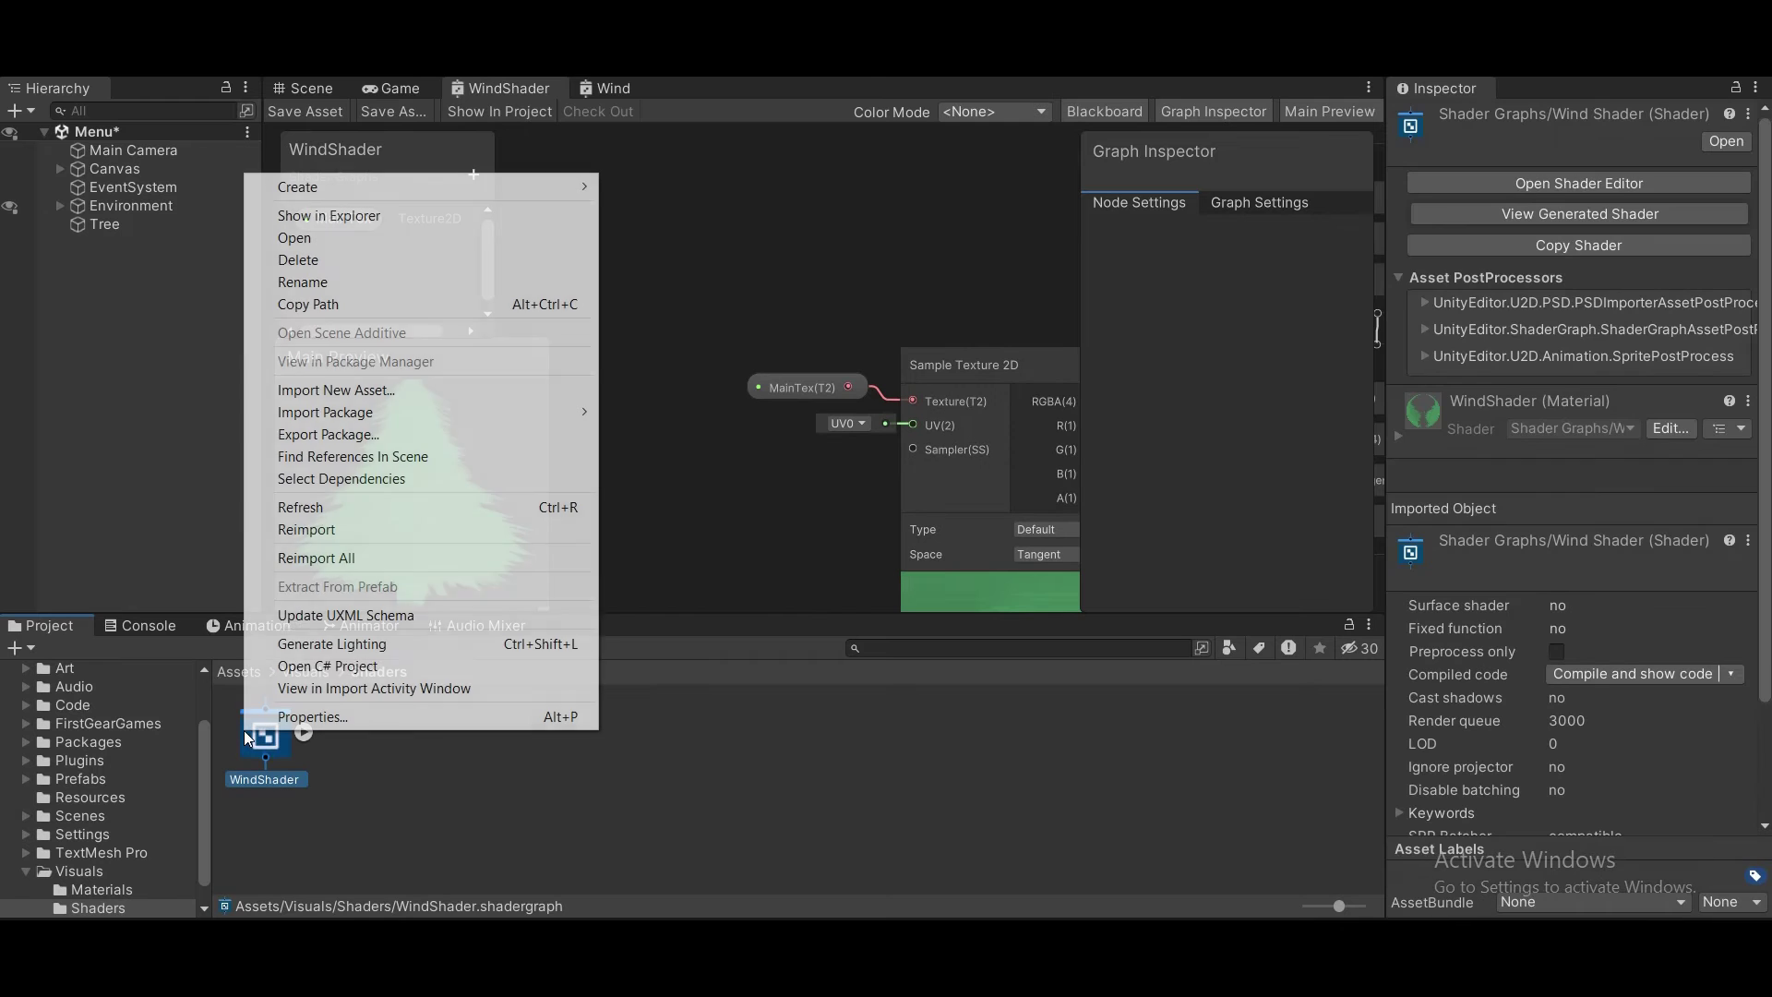
mouse_move(334, 190)
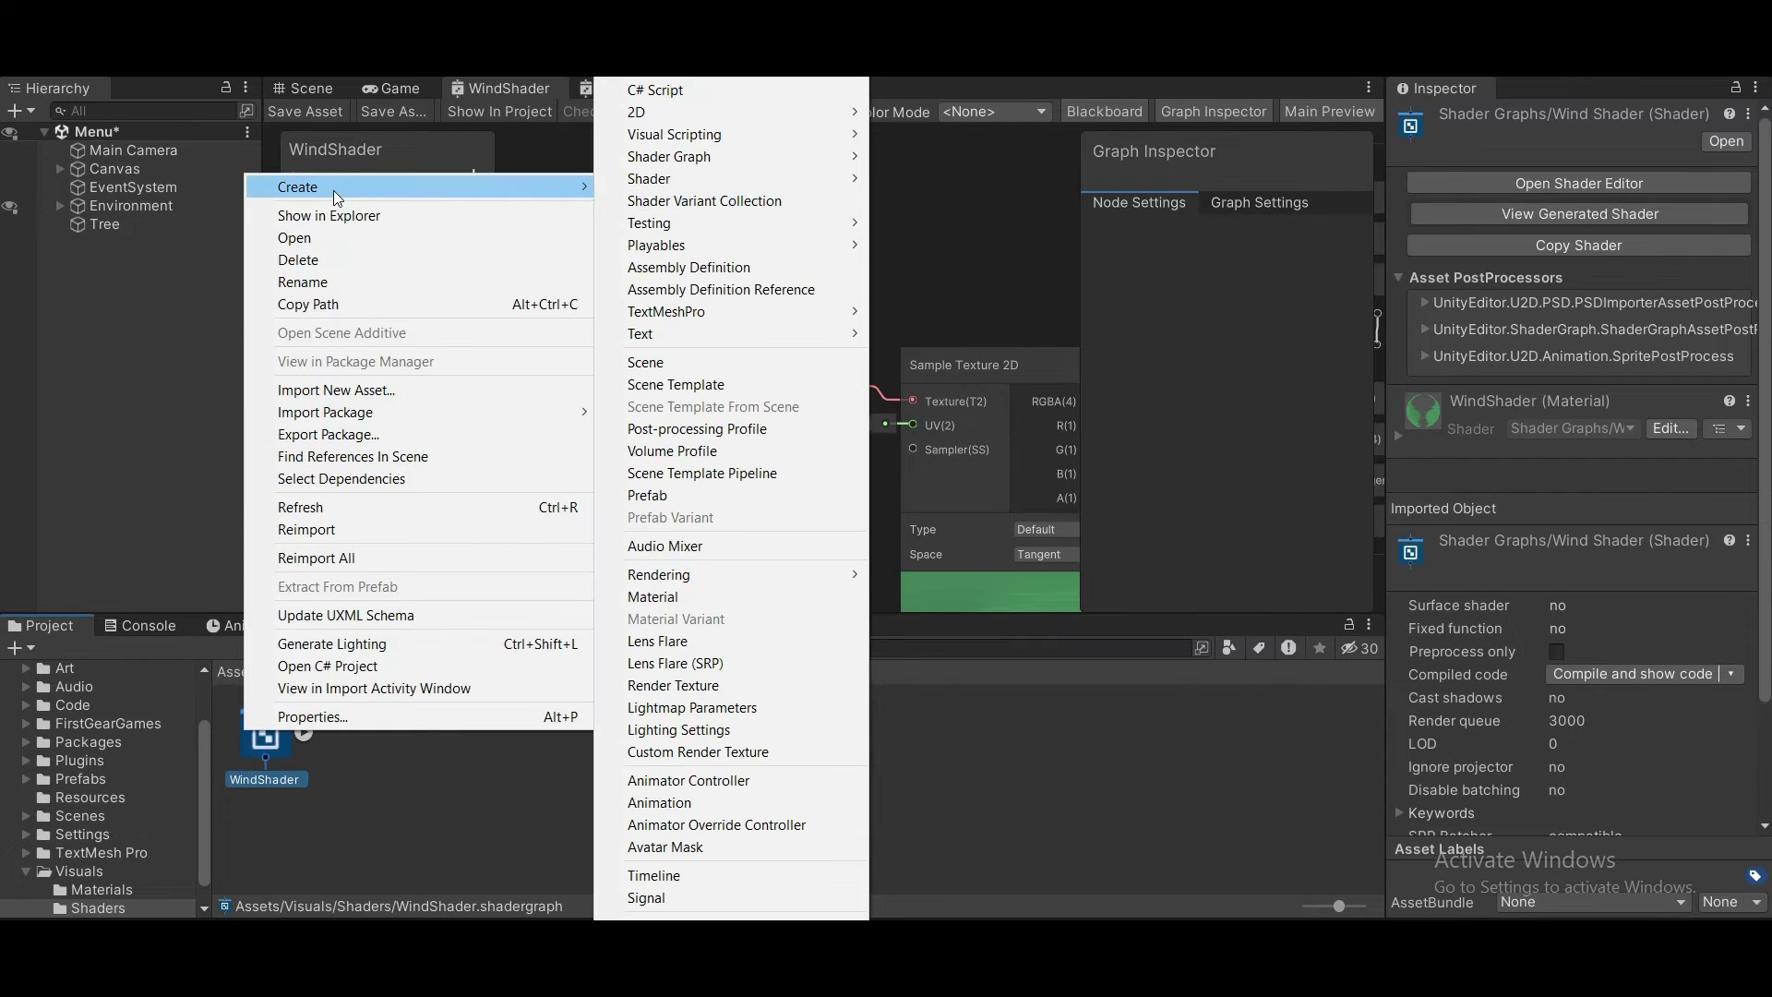
click(655, 596)
Step: Name the material 'WindMaterial' and drag it onto the Tree sprite
text(WindMaterial)
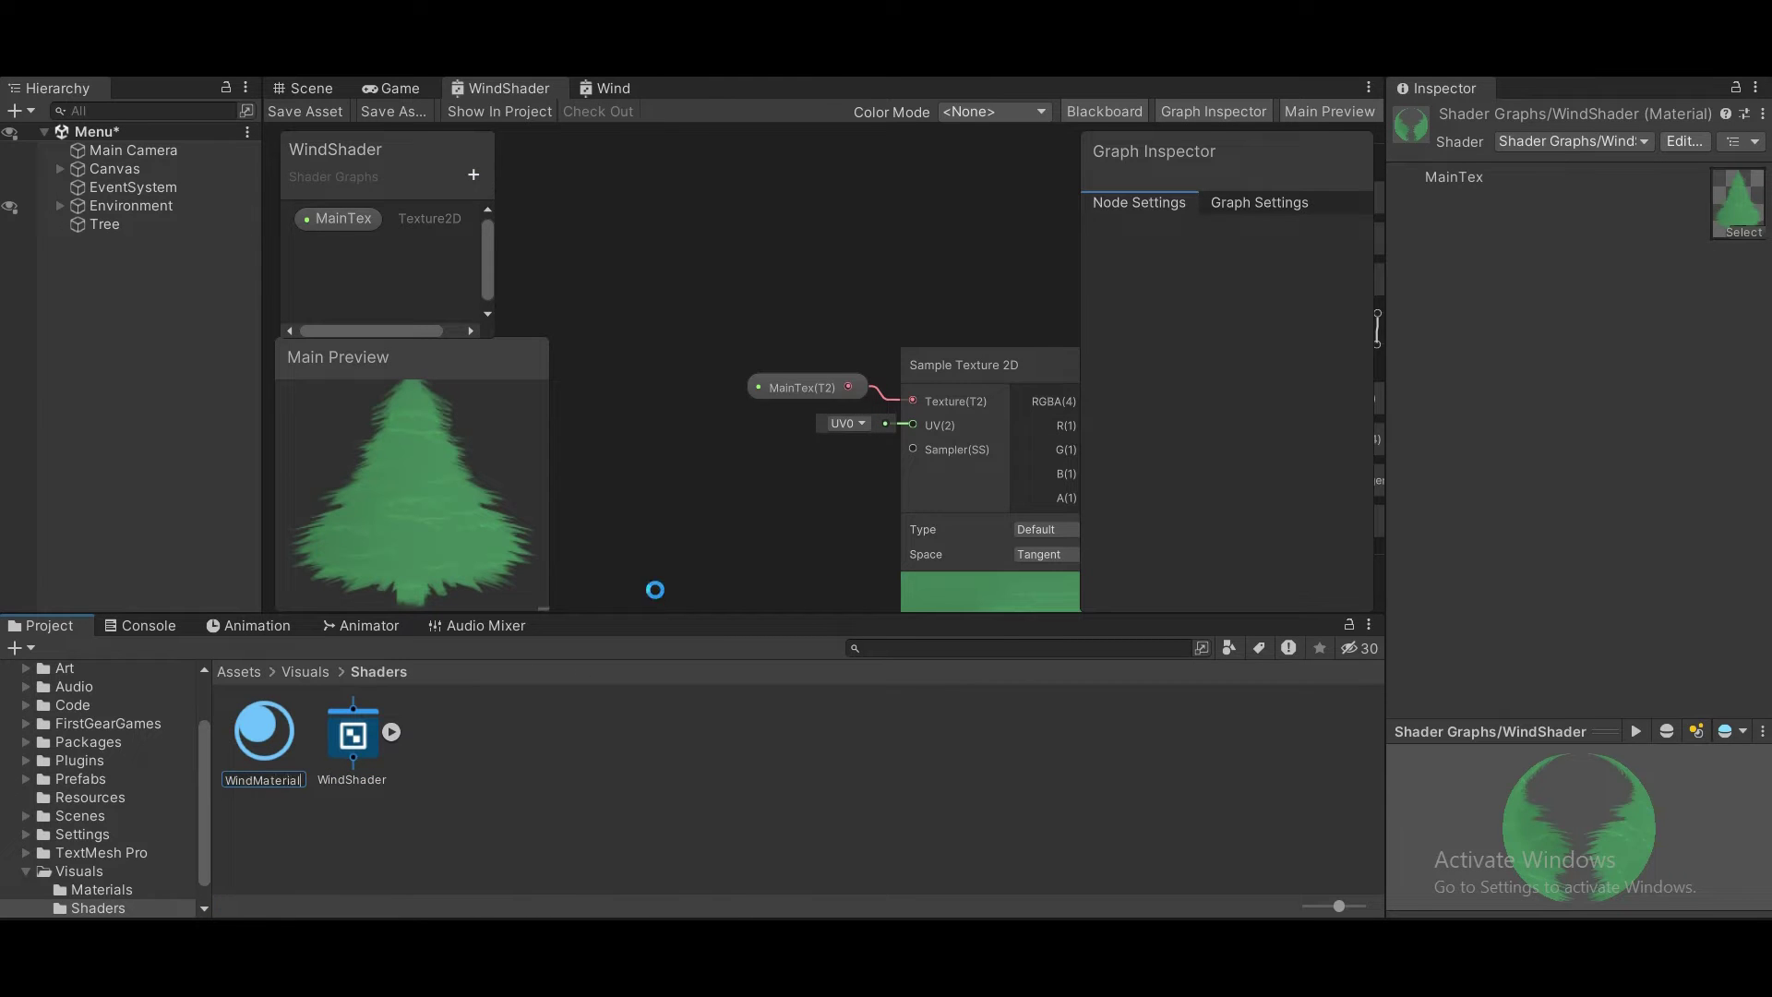
key(Return)
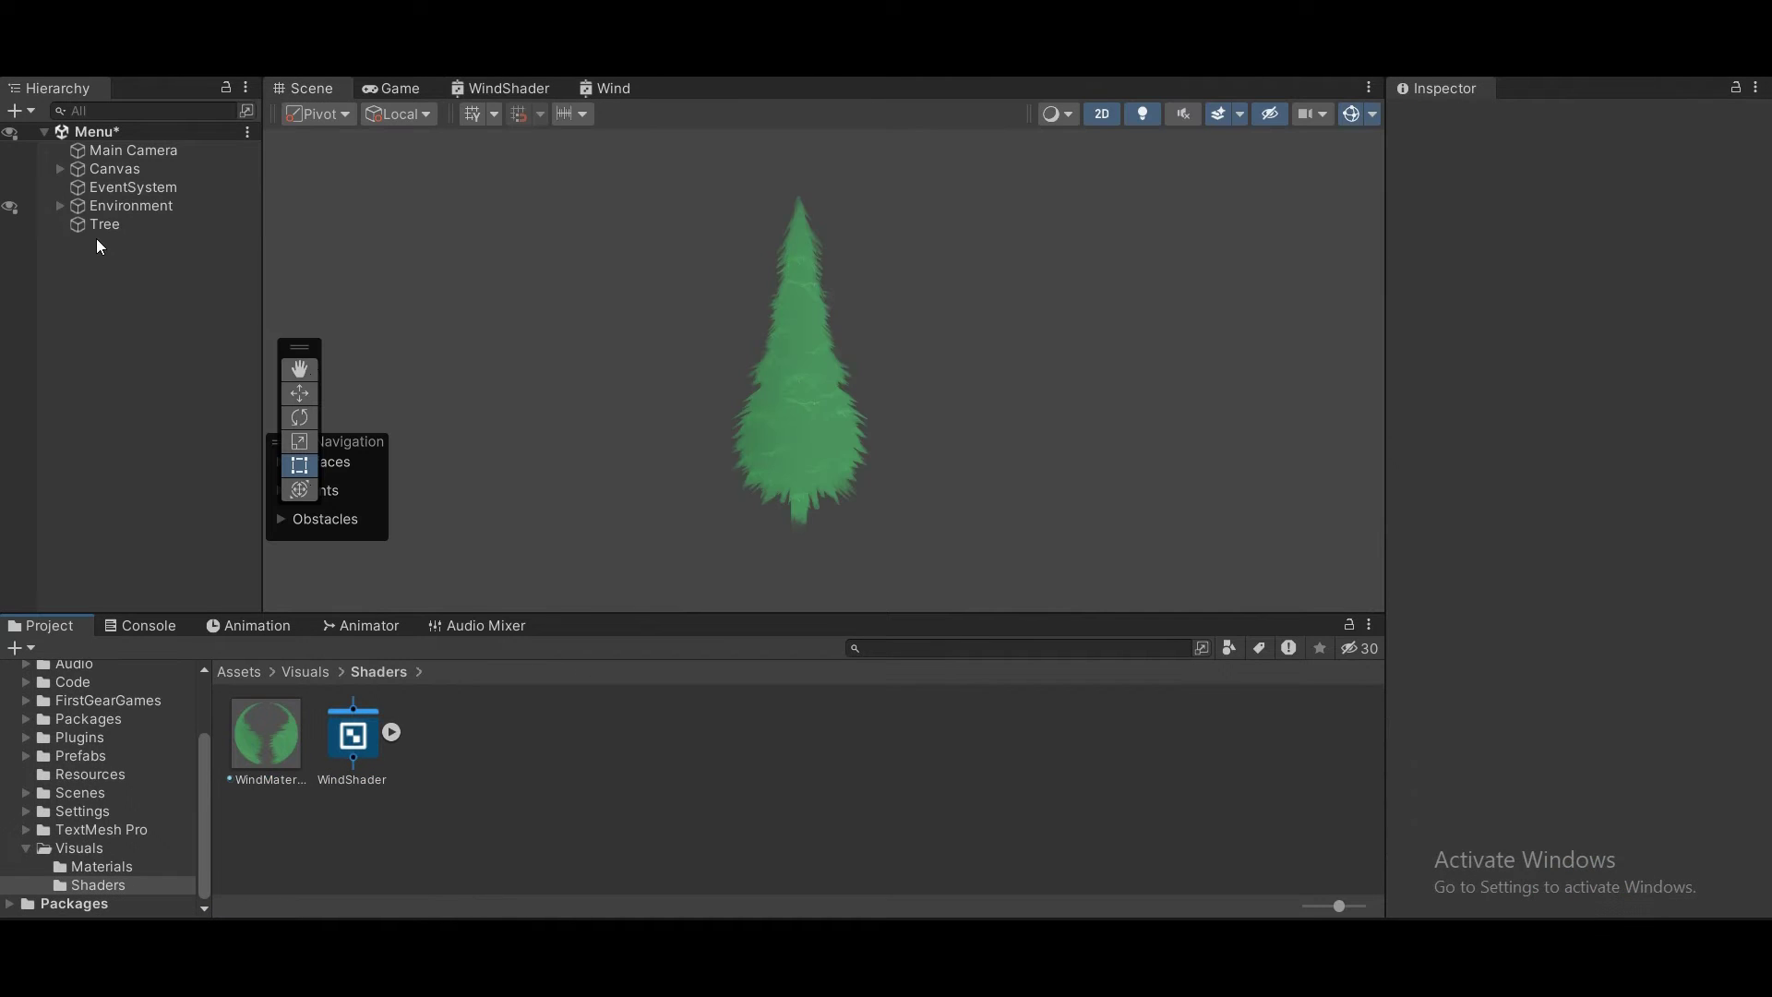
click(100, 230)
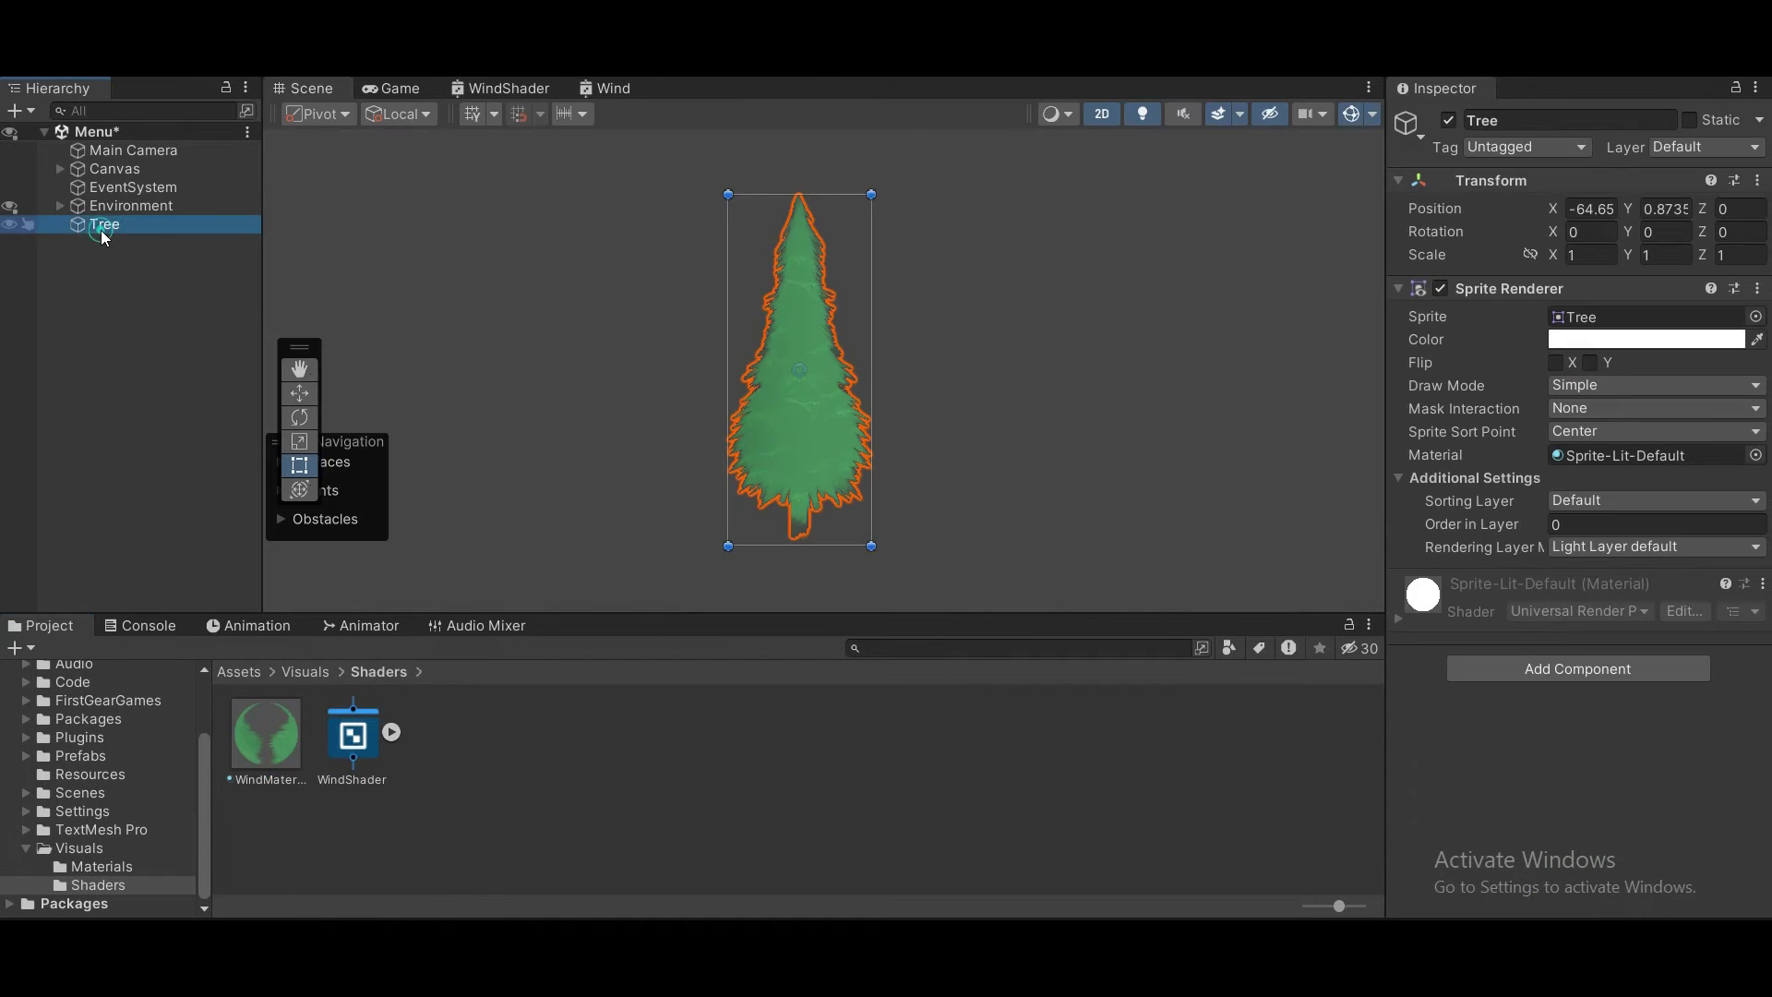
drag(260, 735, 1551, 768)
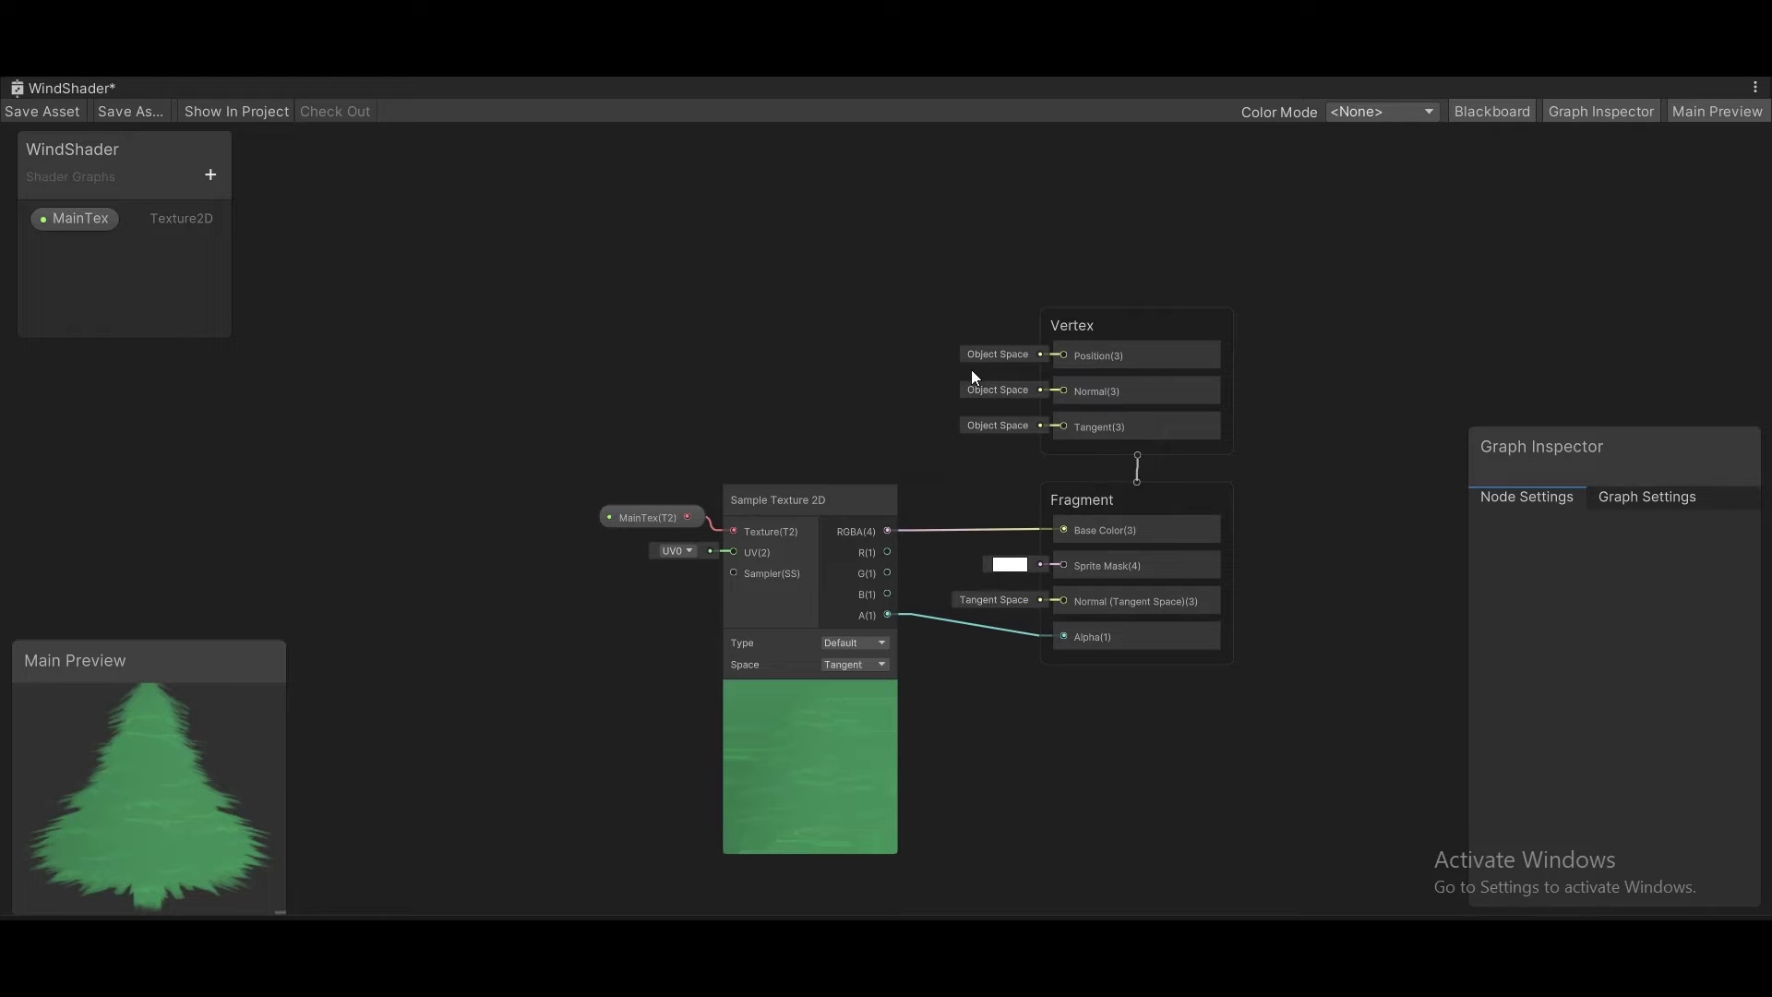
Step: Add a Position node set to Object space and wire it into the vertex Position
click(1015, 365)
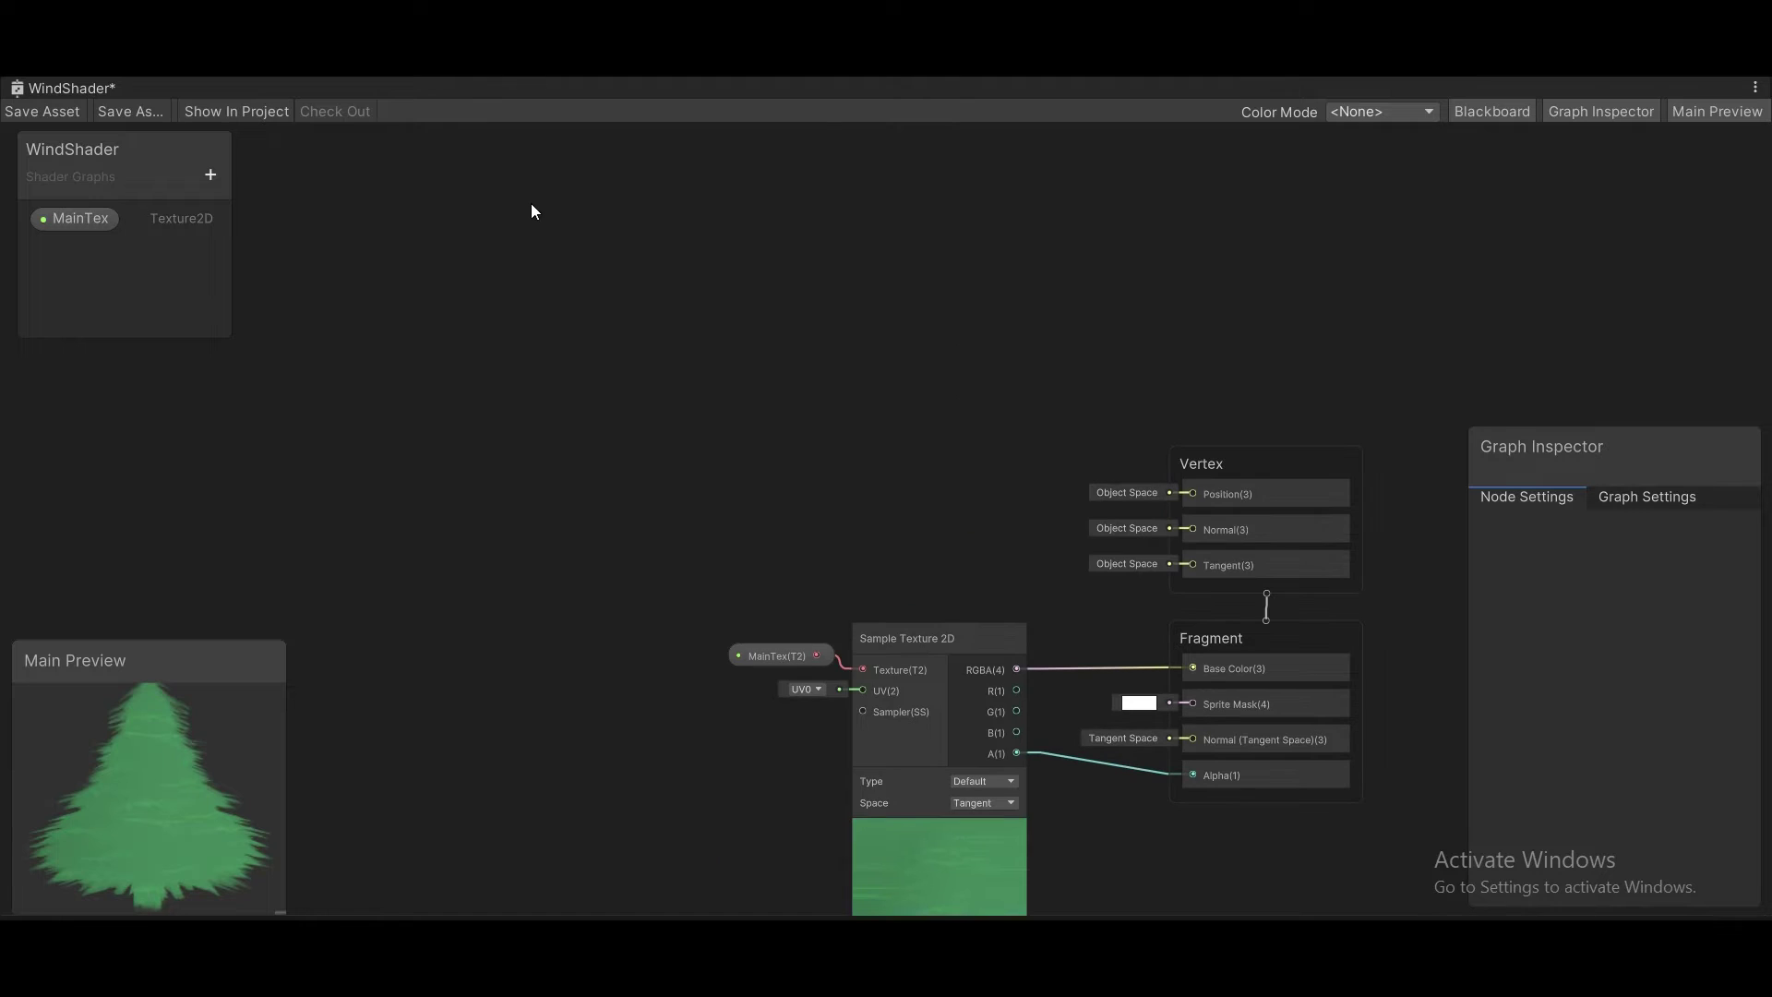
key(space)
text(pos)
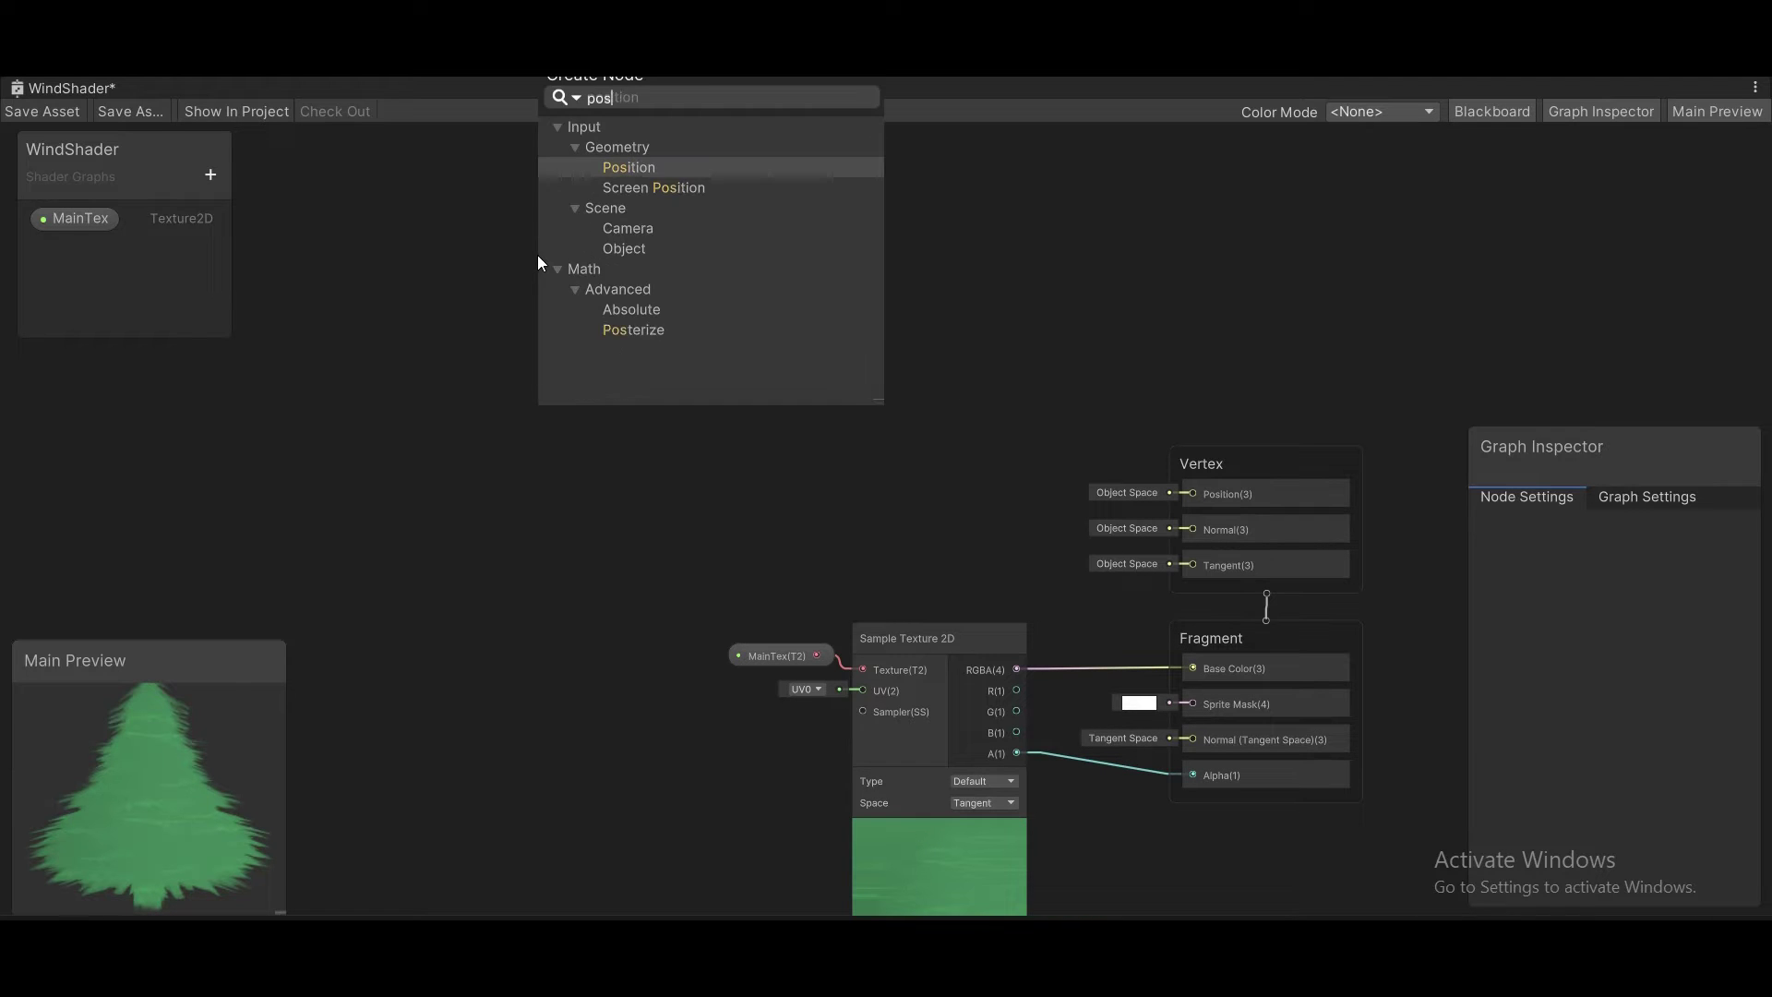
key(Return)
click(672, 355)
click(672, 371)
drag(704, 326, 1226, 504)
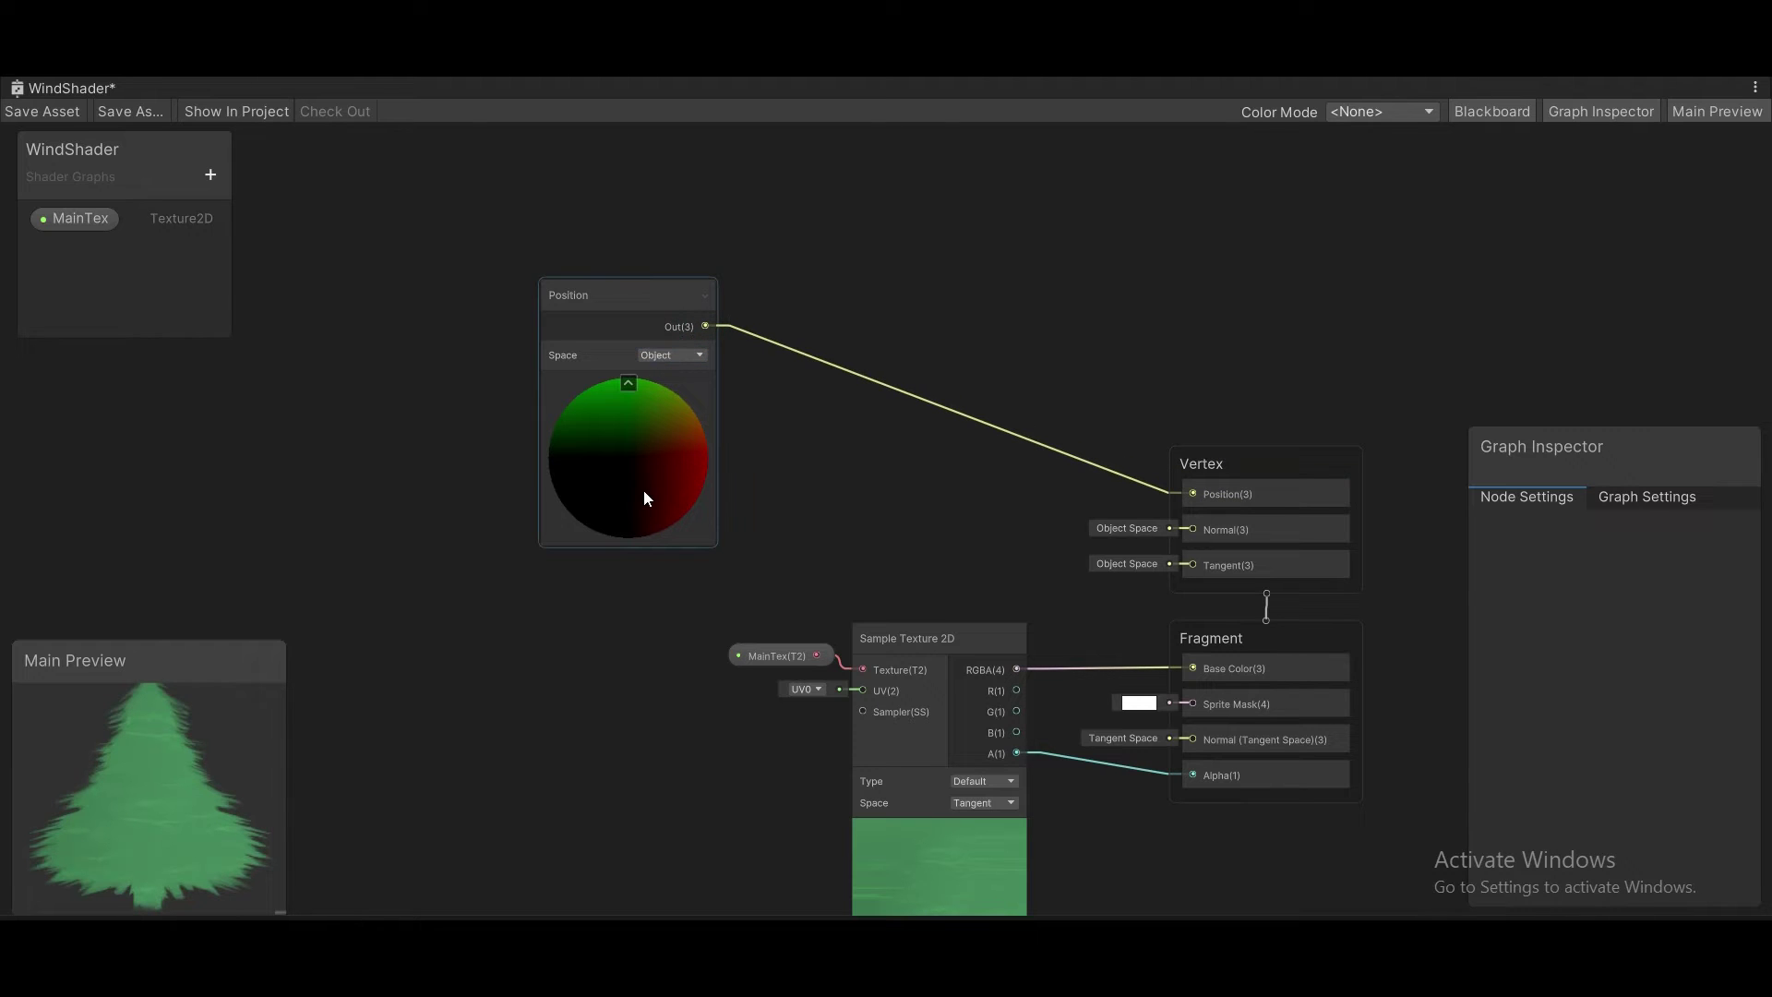
Step: Add a Split node and feed the Position output into it
drag(645, 491, 414, 452)
key(space)
text(split)
key(Return)
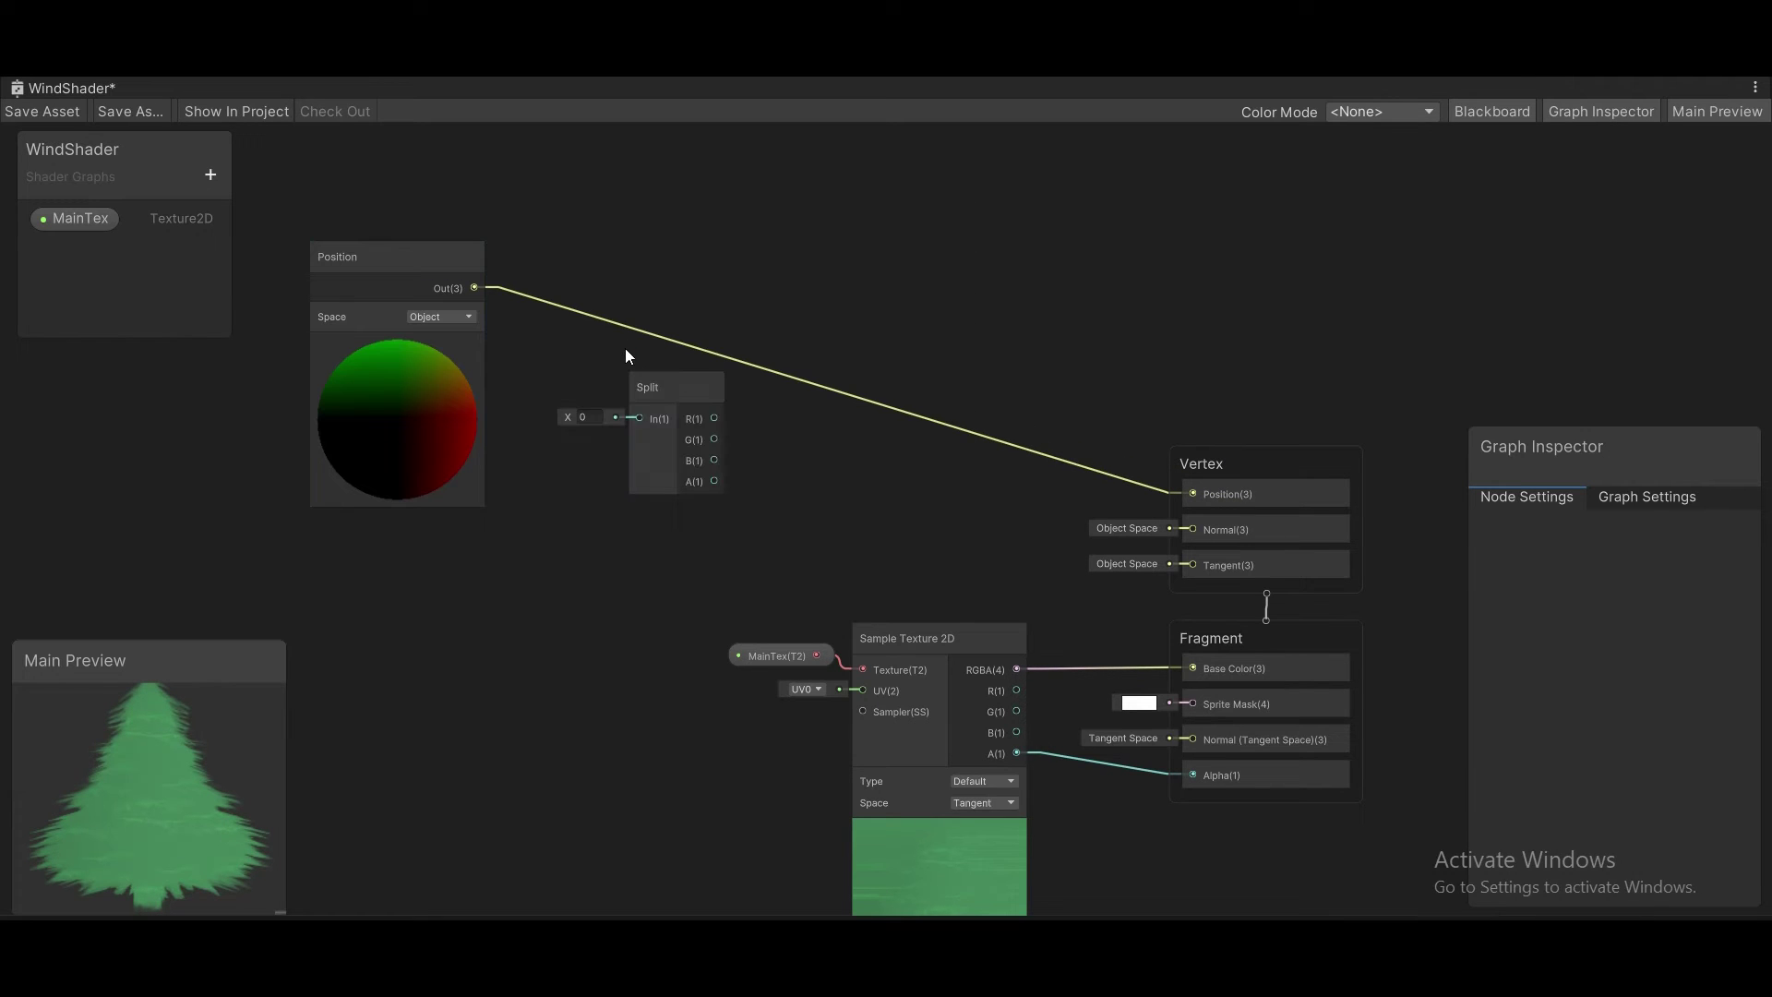
drag(474, 288, 680, 316)
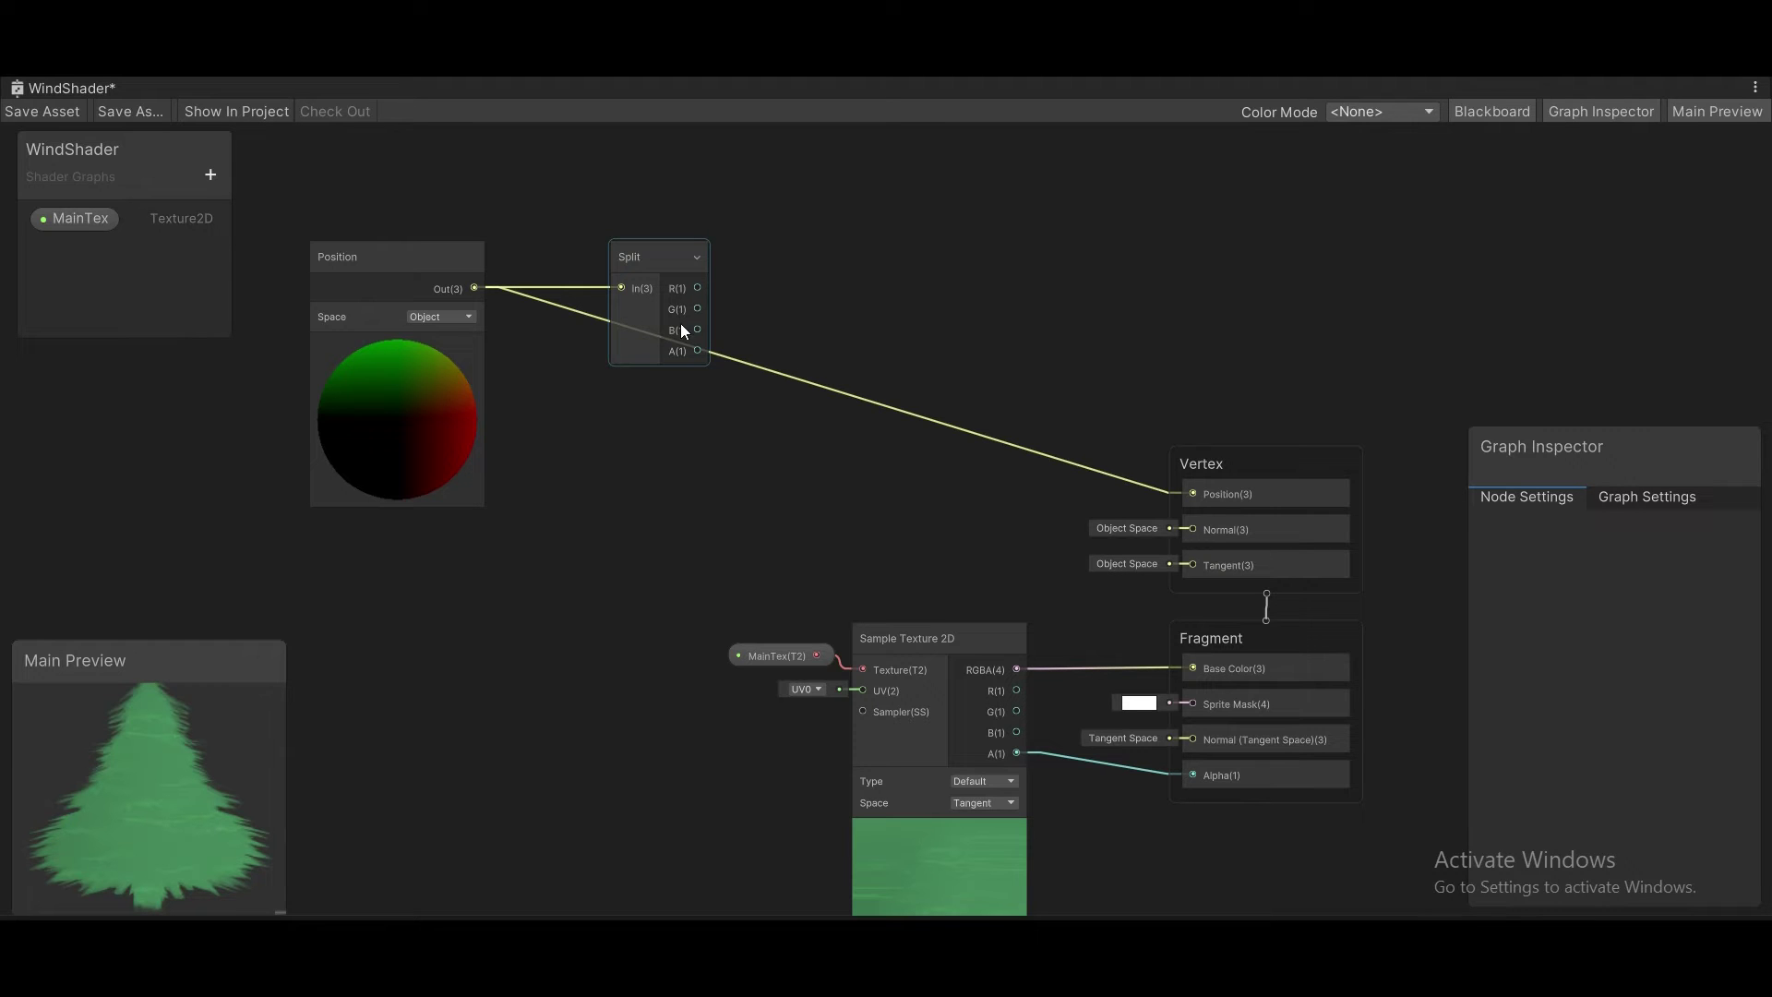
Step: Add a Combine node taking Split G and B, and wire its output into vertex Position
click(938, 294)
key(space)
text(combine)
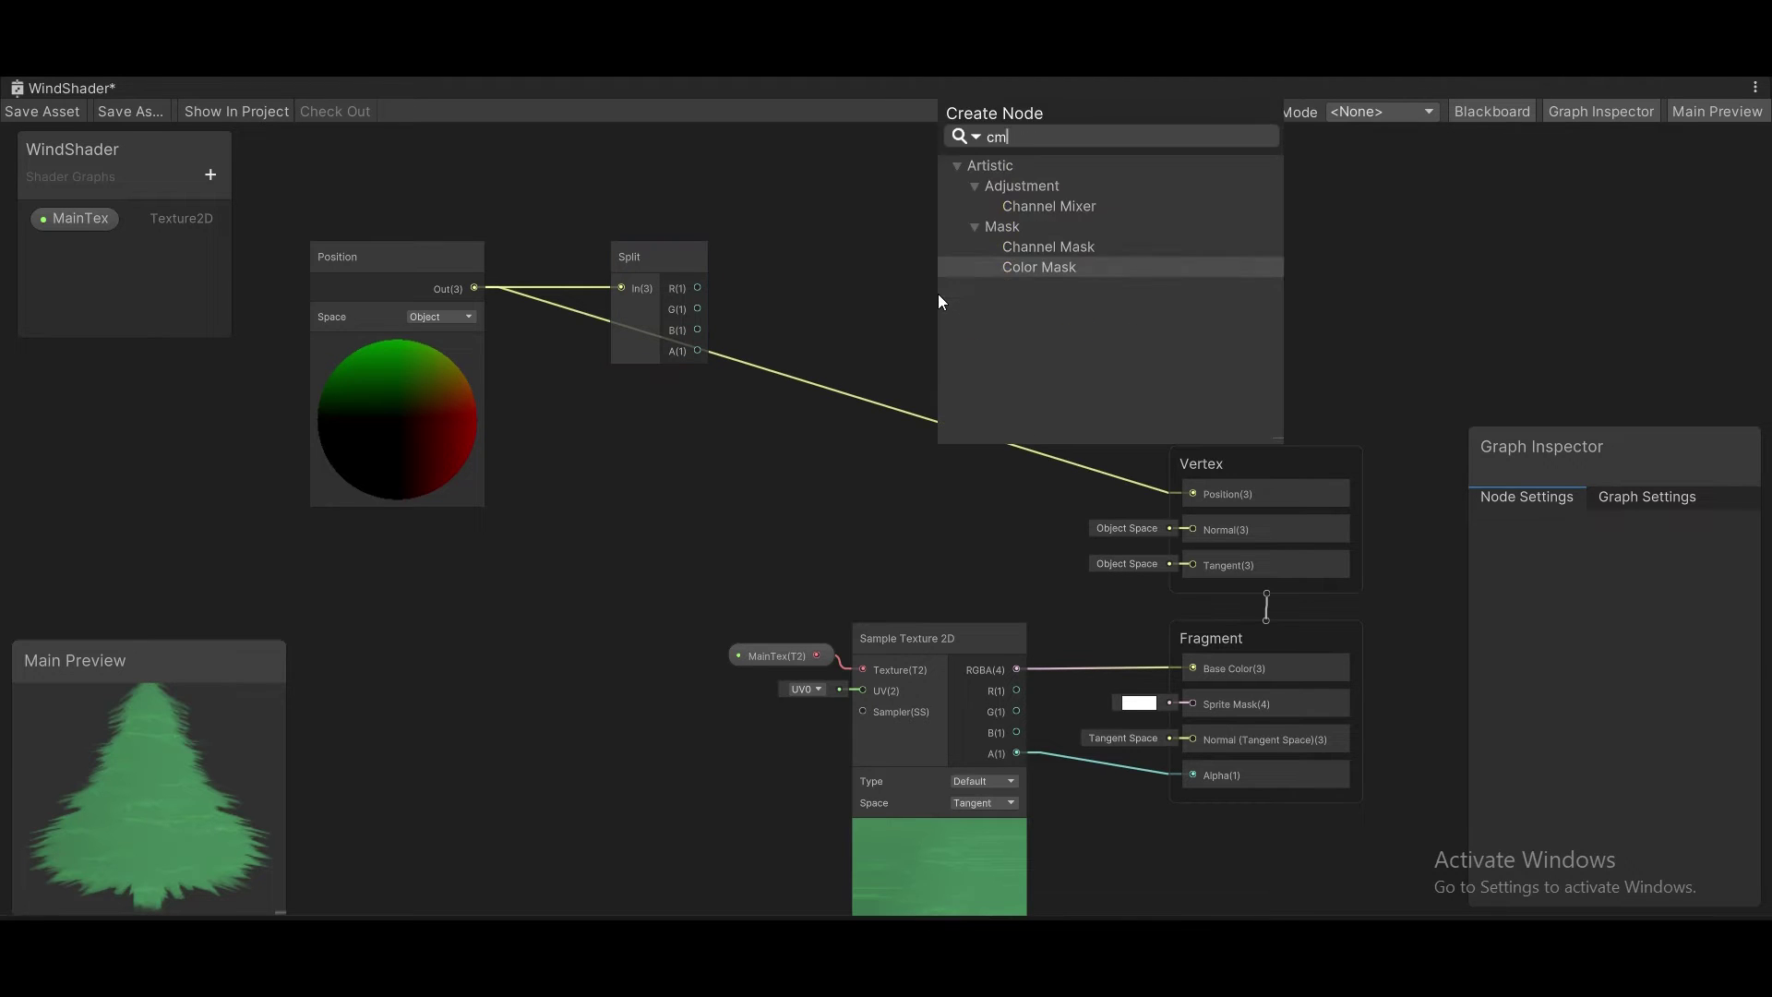
key(Return)
drag(975, 513, 947, 404)
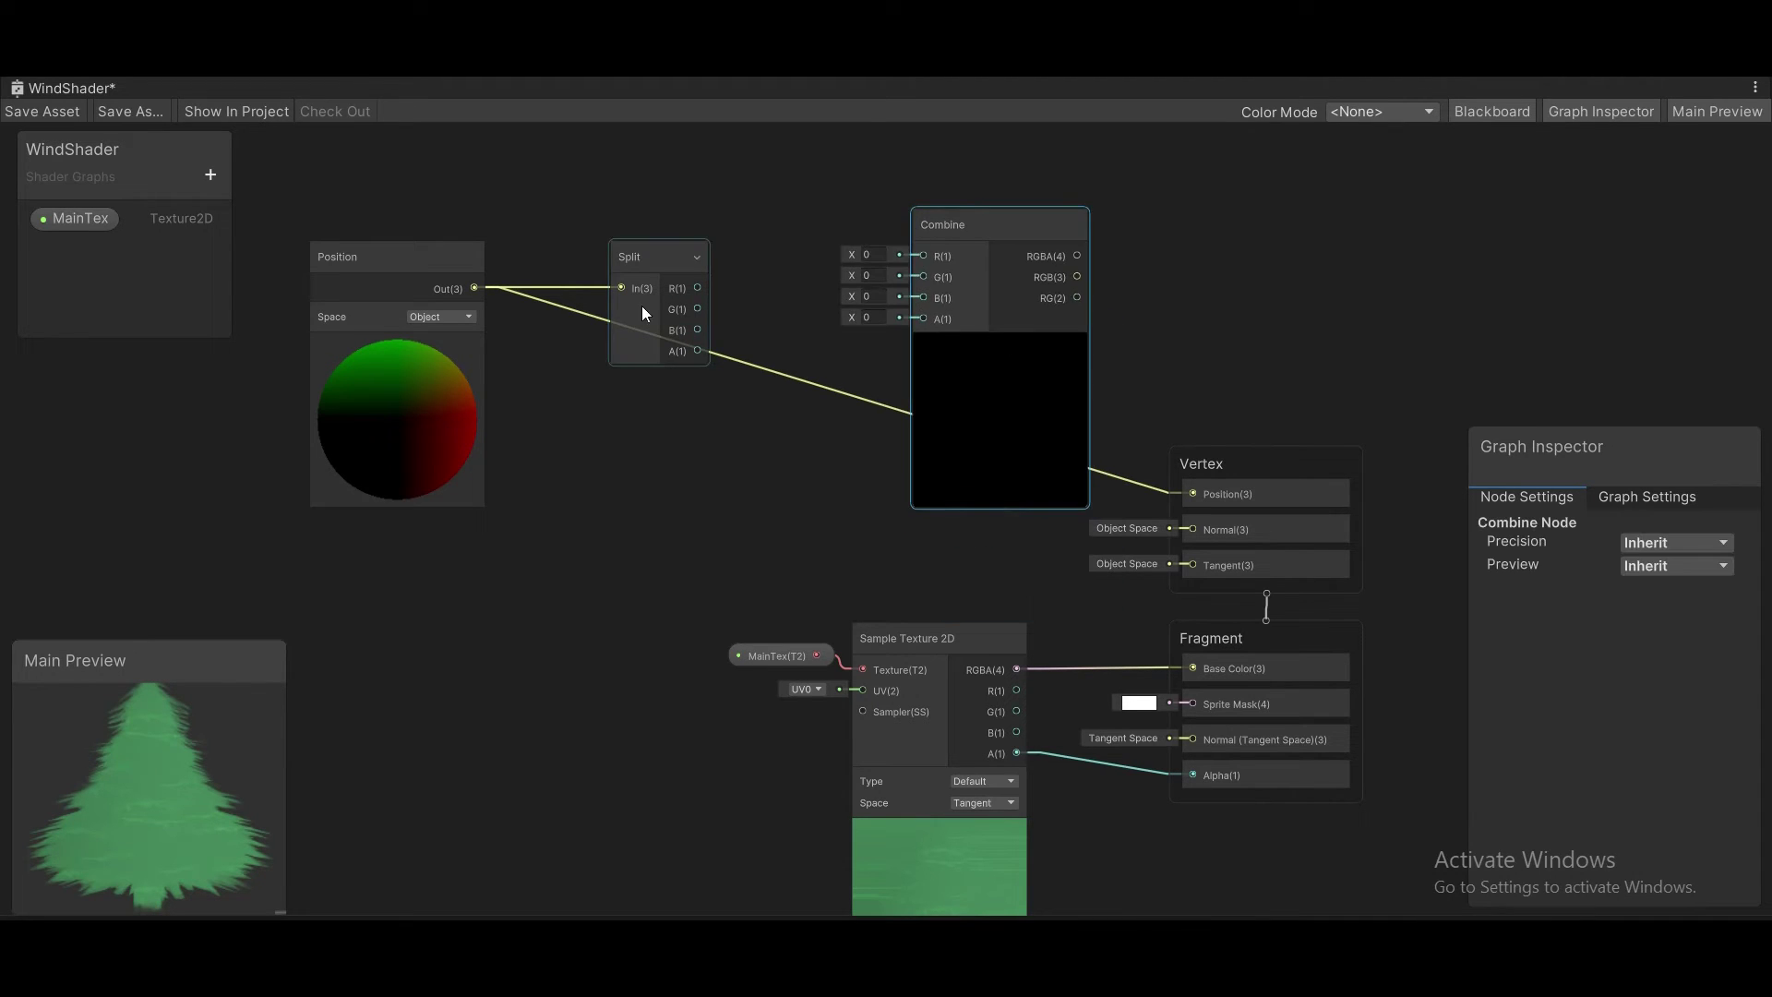
drag(696, 308, 923, 277)
drag(696, 330, 923, 298)
drag(975, 363, 967, 395)
drag(1069, 288, 1198, 494)
Step: Route Split R through an Add node into Combine R, with Add's B set to 0.16
drag(670, 260, 602, 260)
click(641, 443)
key(space)
text(add)
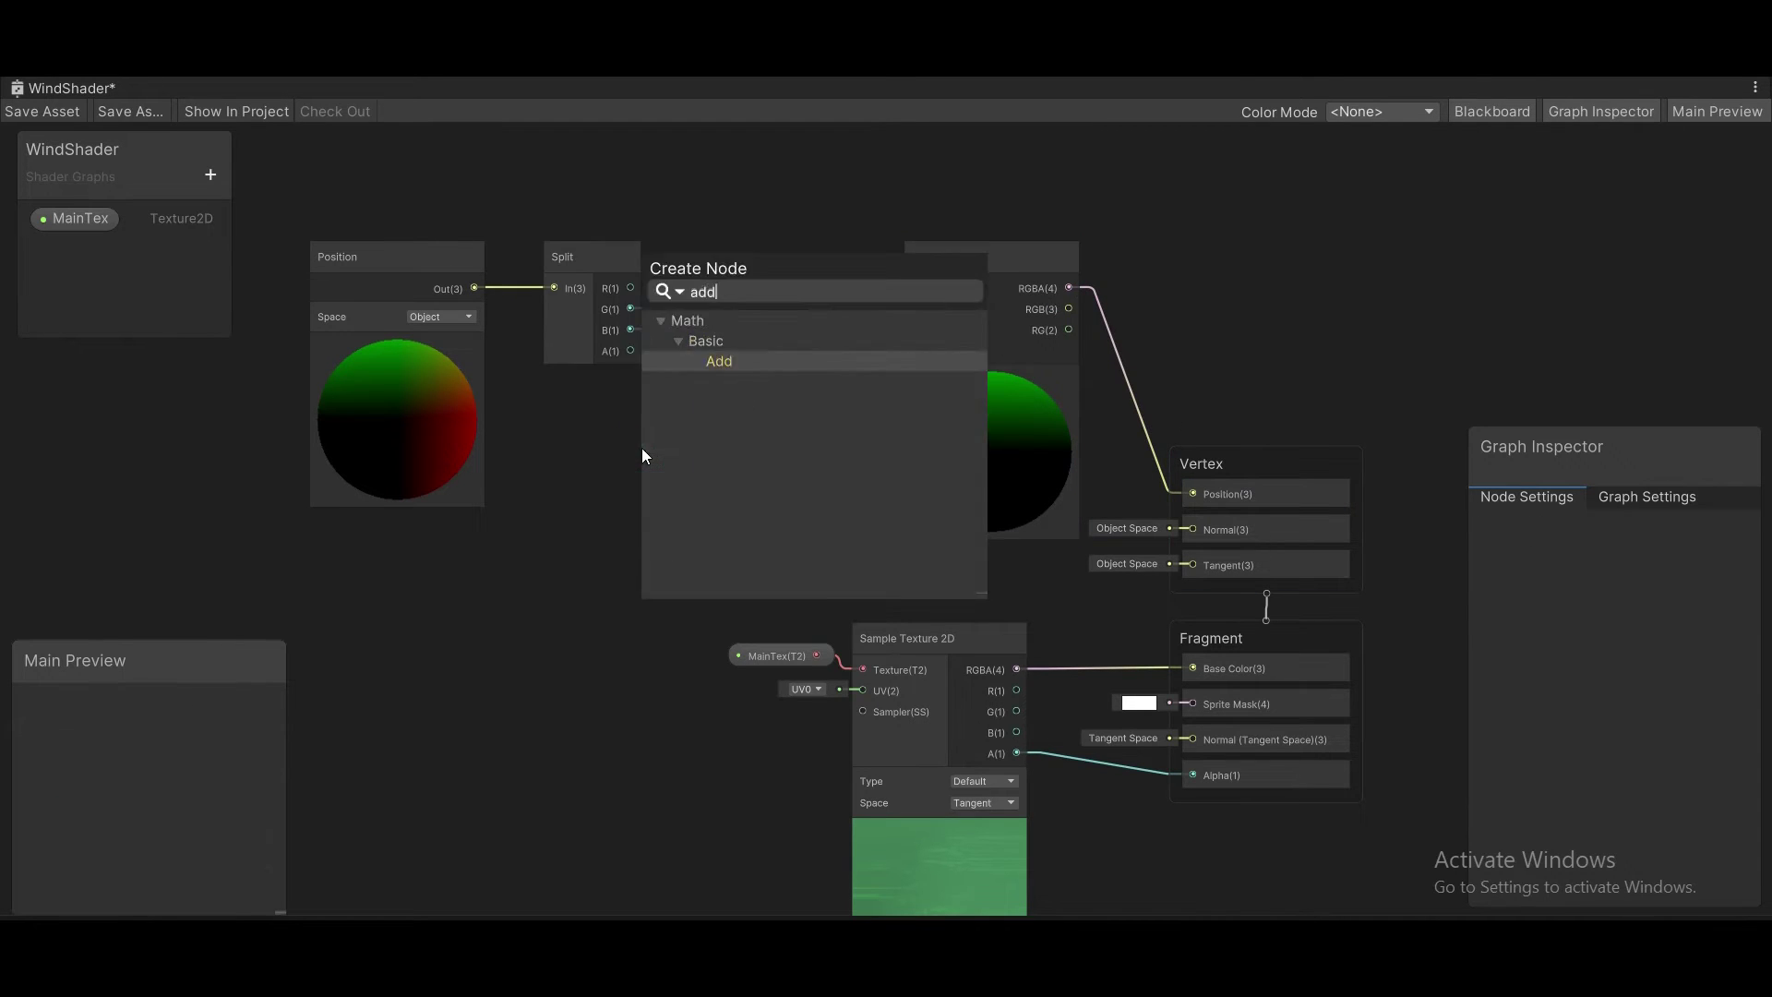
key(Return)
drag(693, 635, 706, 588)
drag(631, 287, 670, 473)
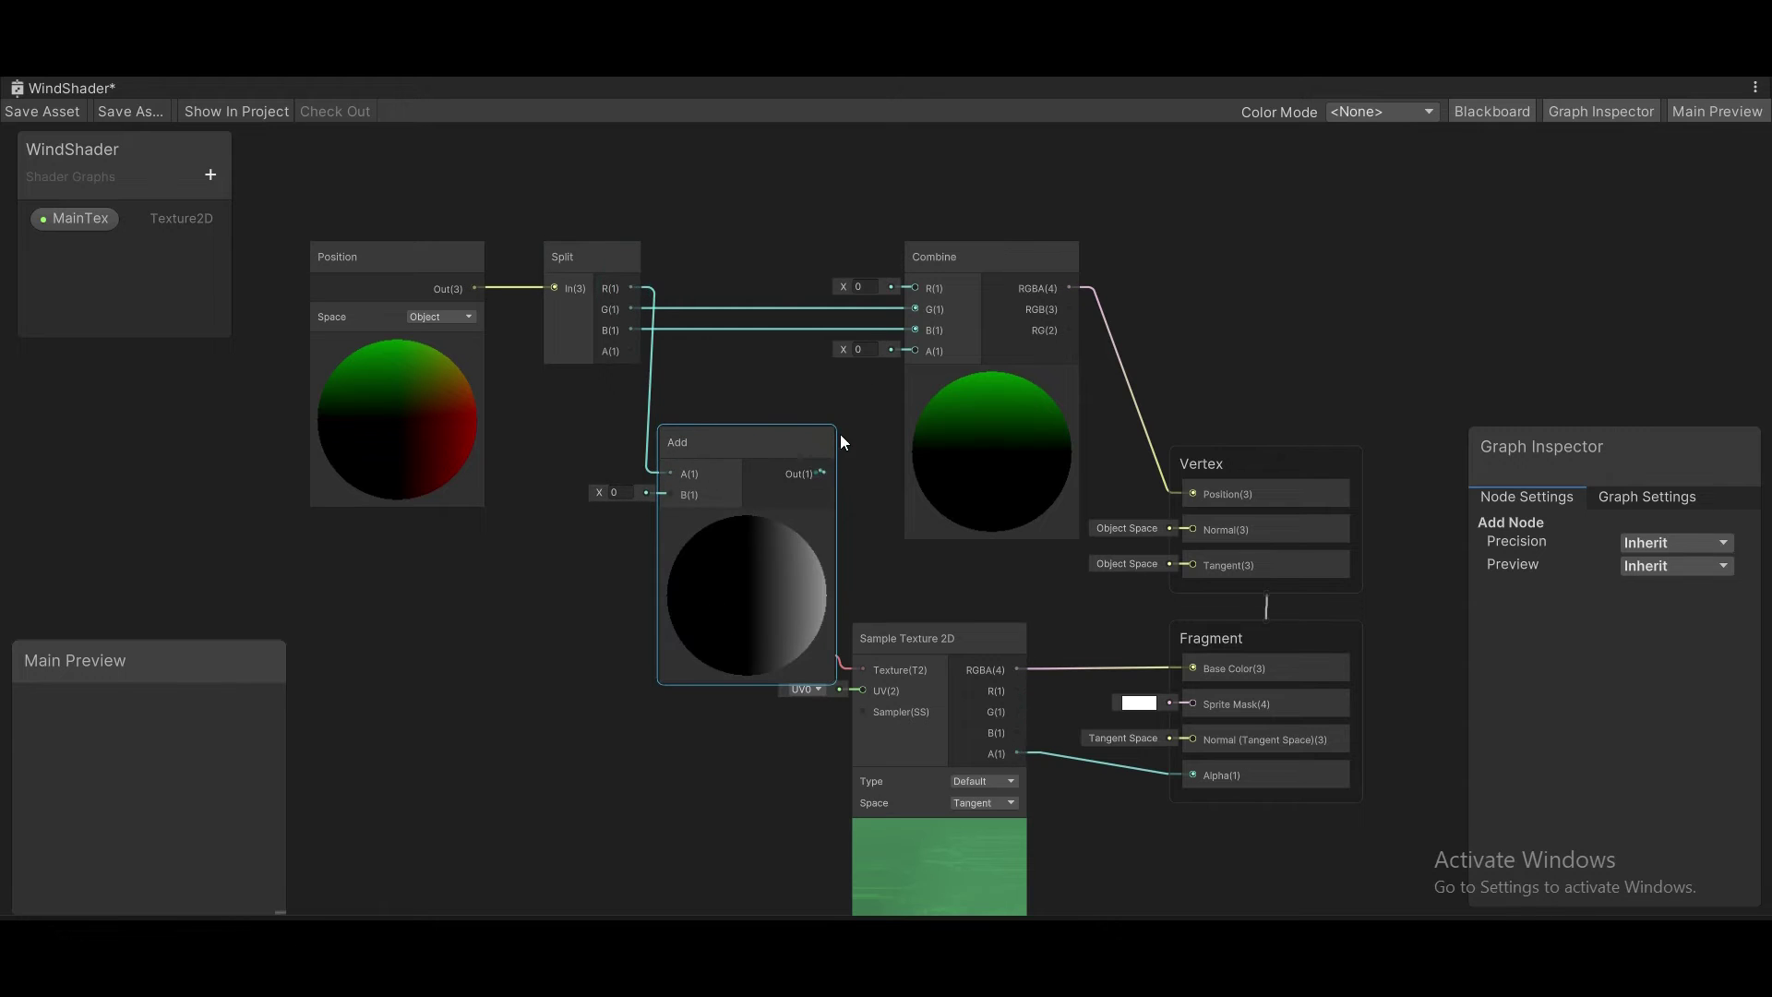
drag(823, 474, 915, 287)
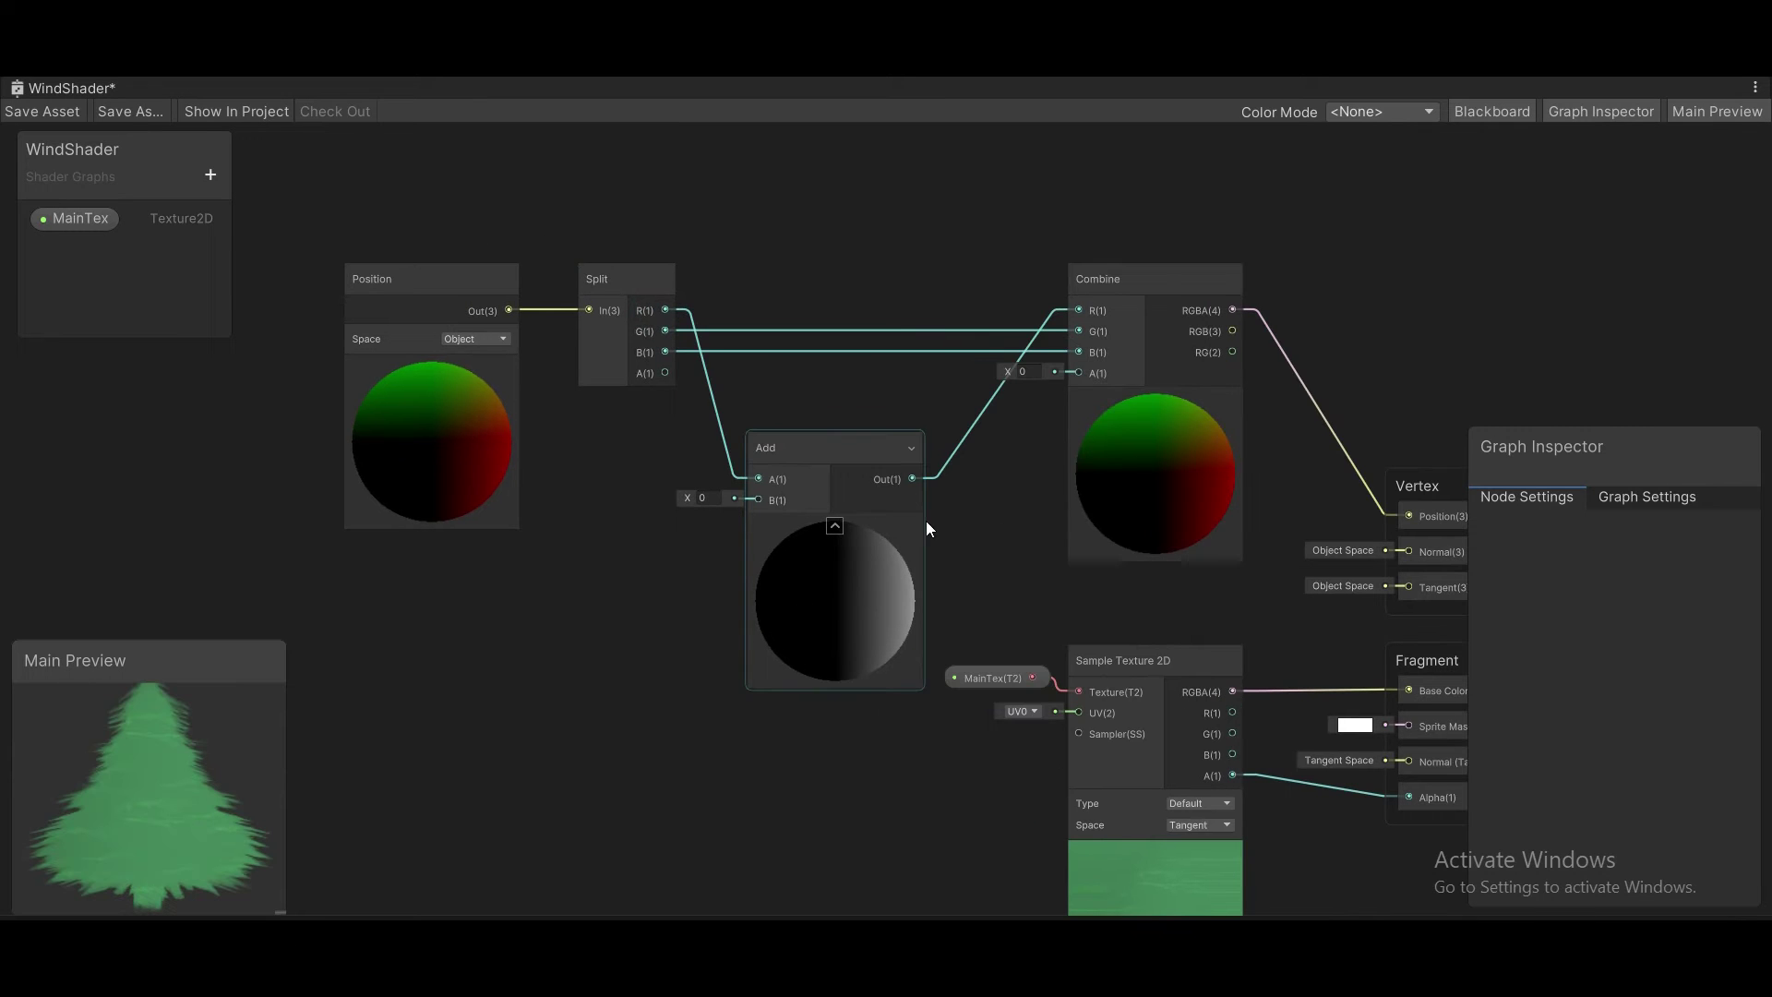
mouse_move(957, 518)
middle_down()
mouse_move(993, 539)
mouse_move(938, 499)
middle_up()
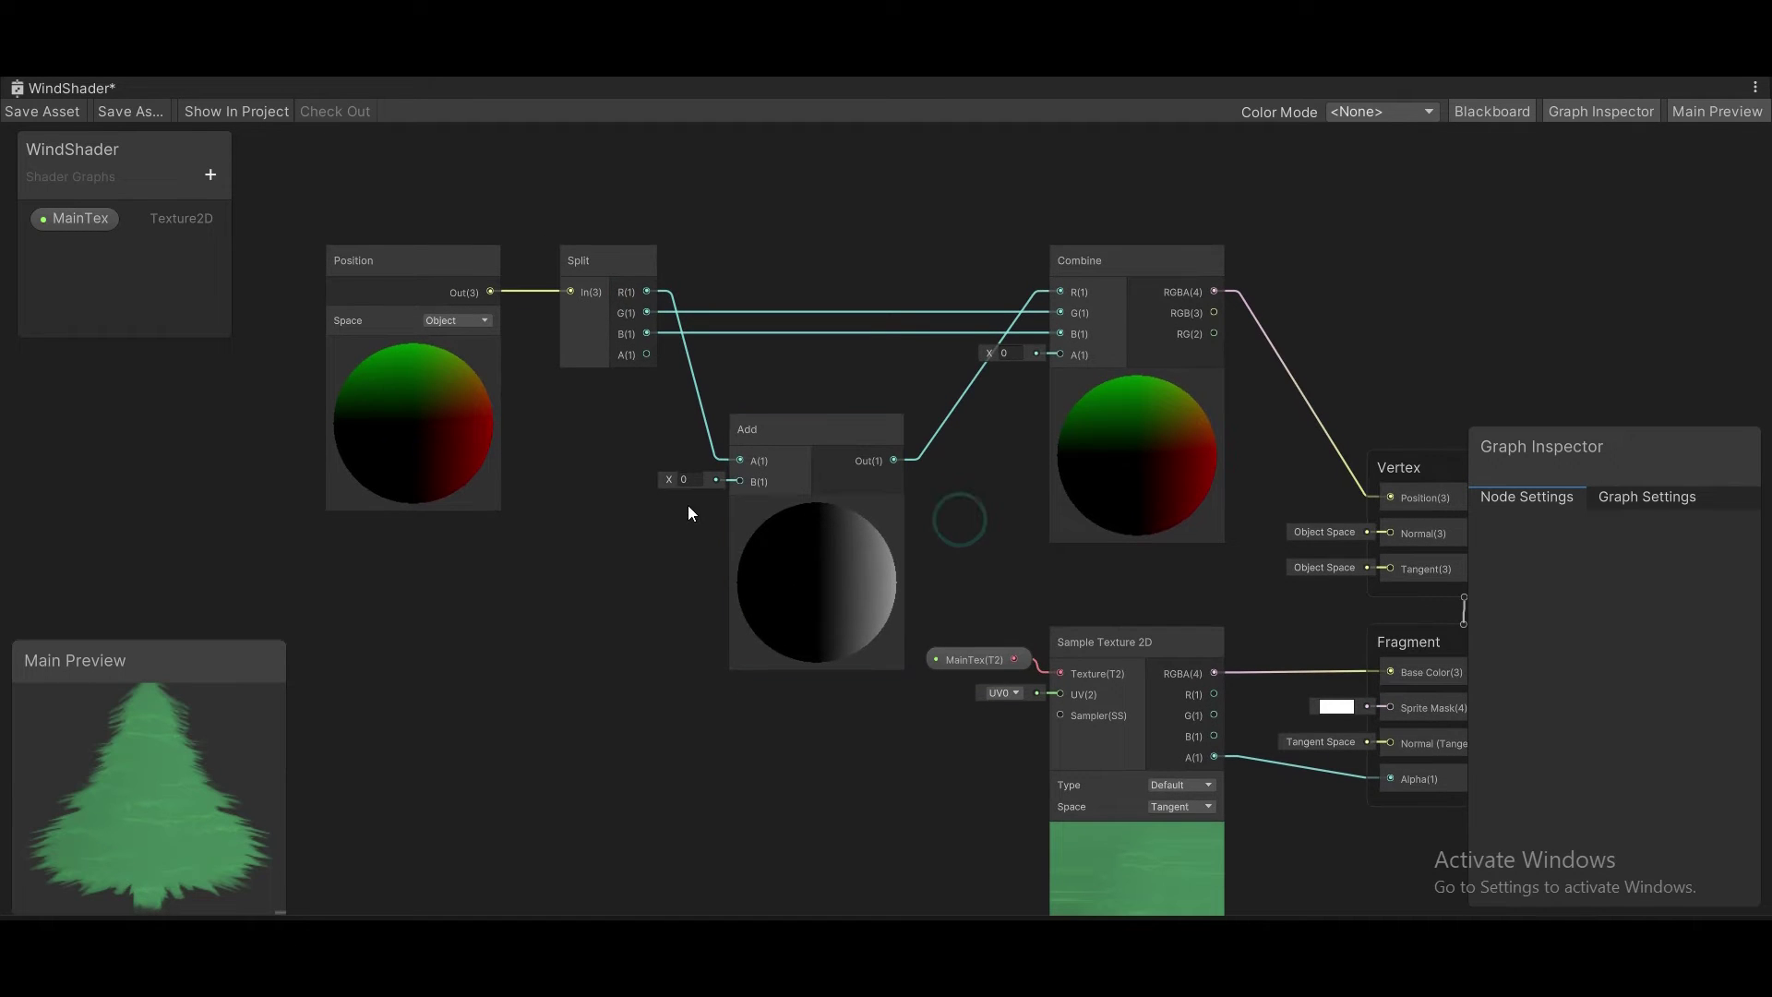
mouse_move(668, 481)
mouse_down()
mouse_move(650, 480)
mouse_move(683, 485)
mouse_up()
Step: Add a Gradient Noise node, feed it into Add's B input, and try different noise scales
key(space)
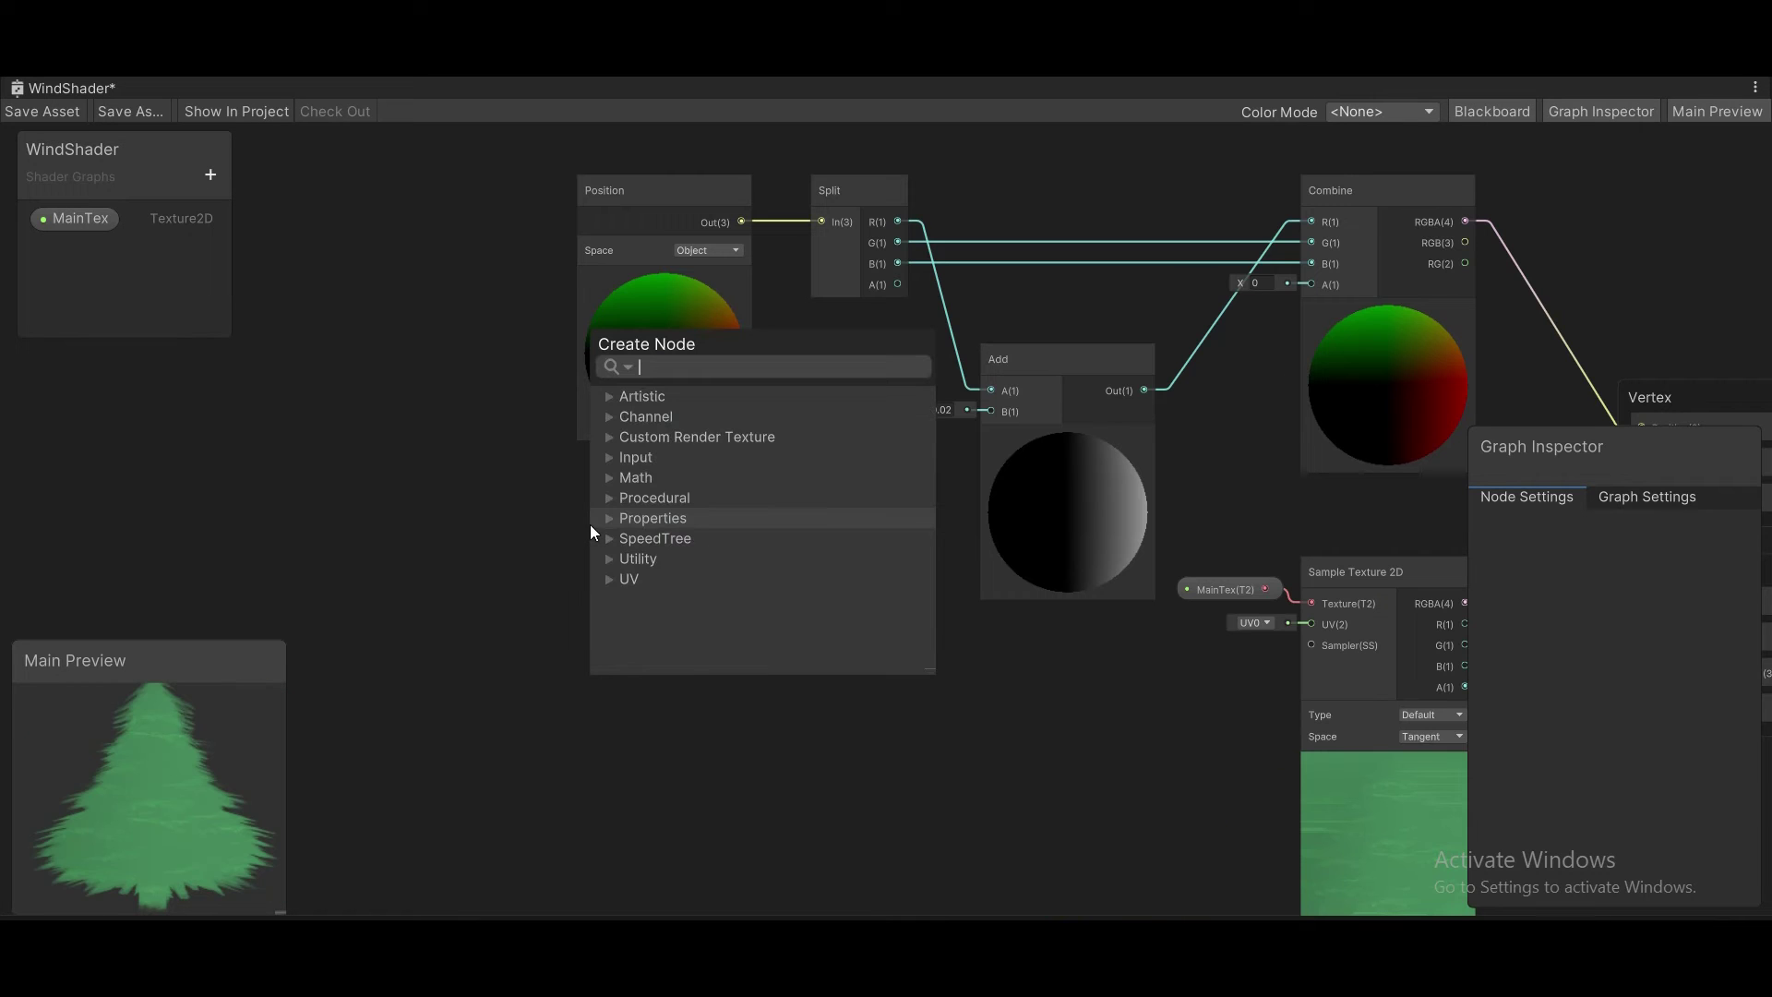
text(gradi)
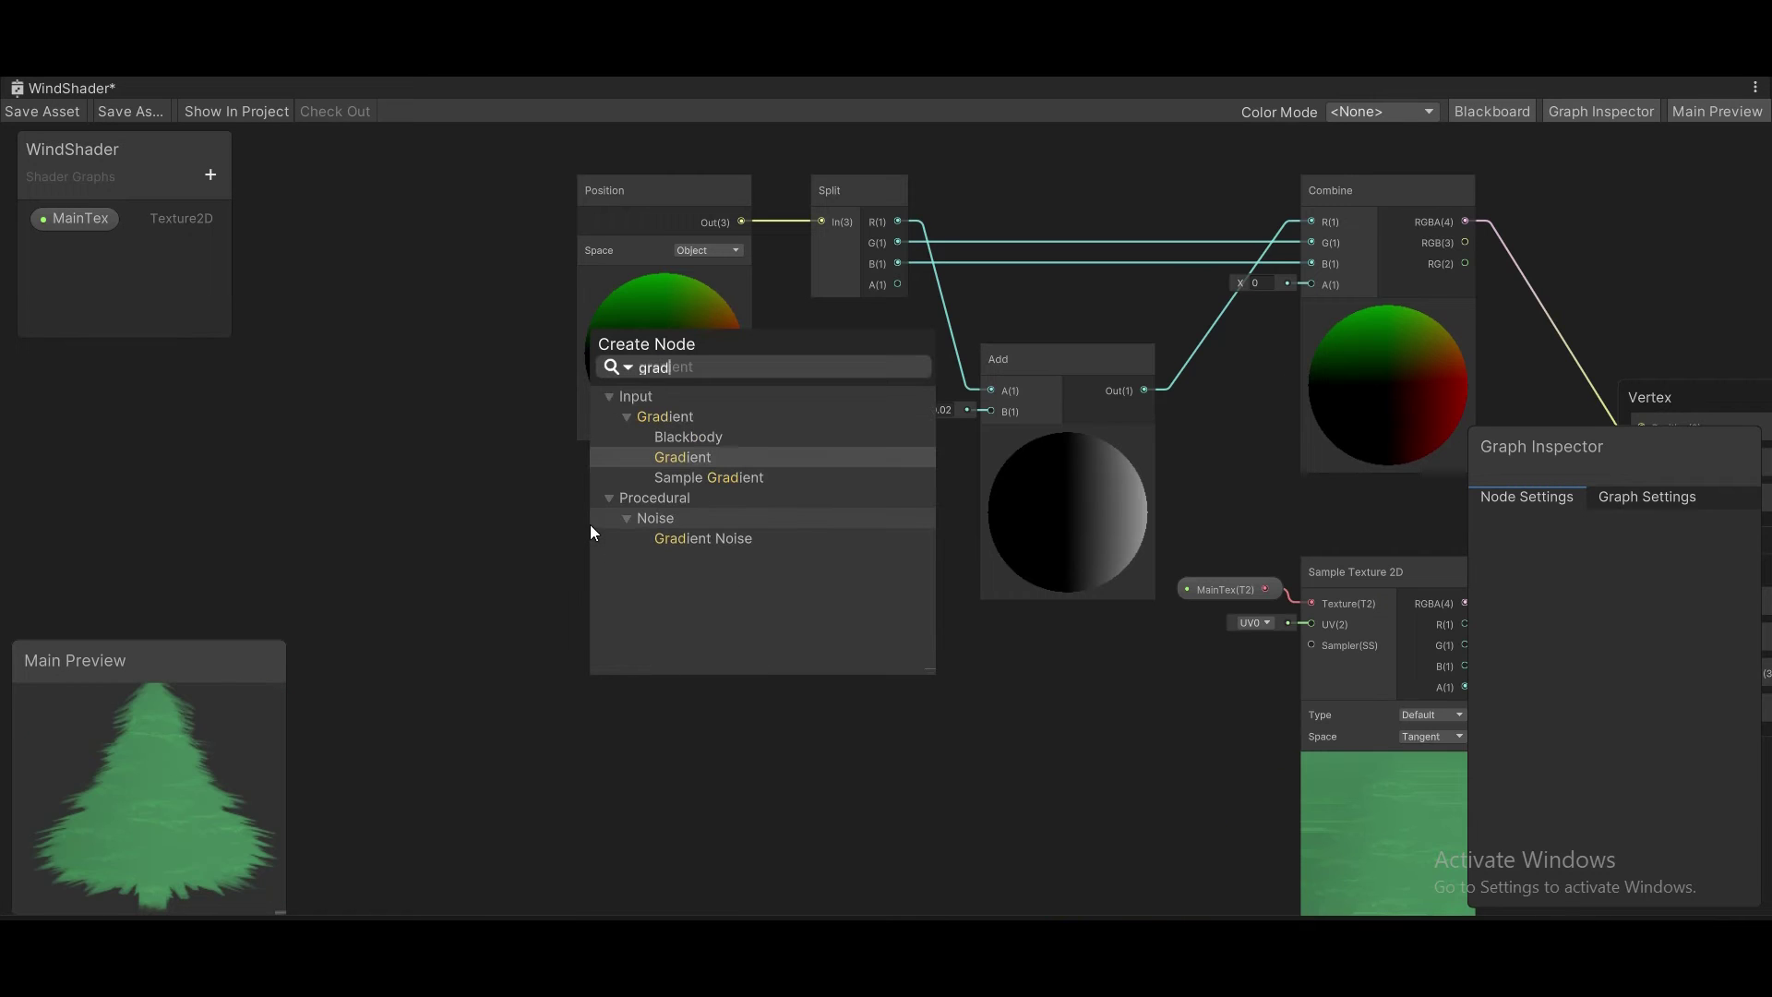
key(Down)
key(Down)
key(Down)
key(Down)
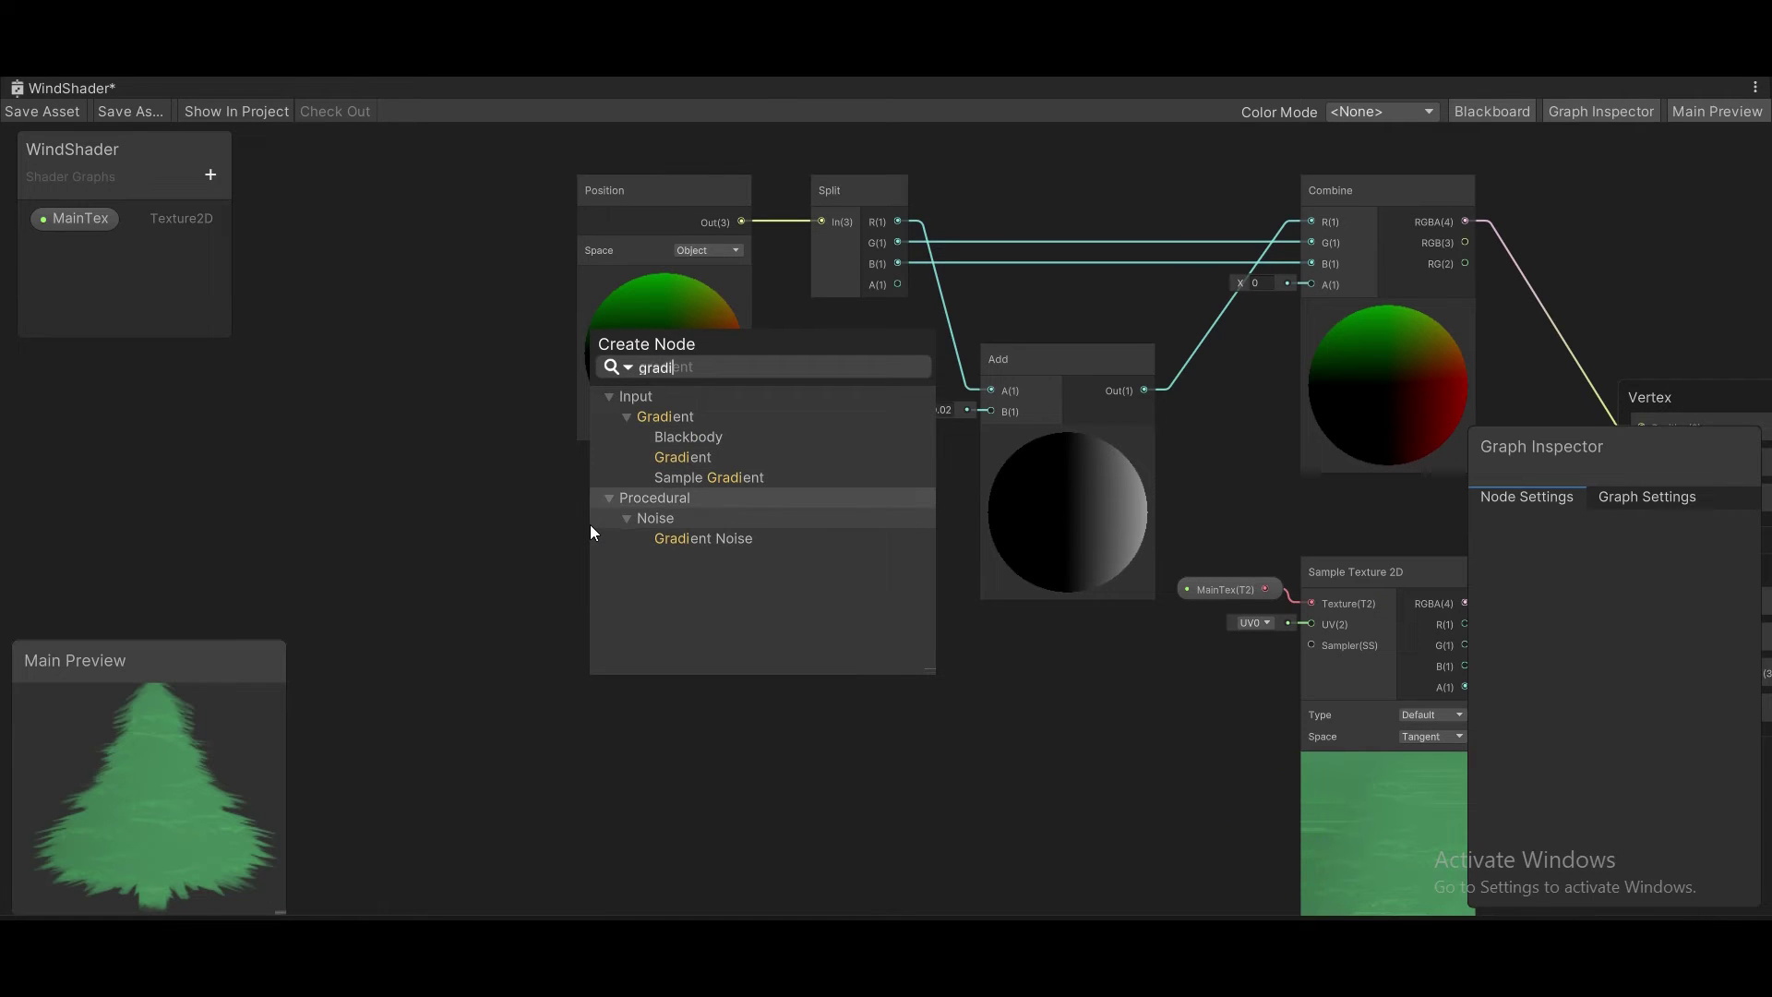
key(Return)
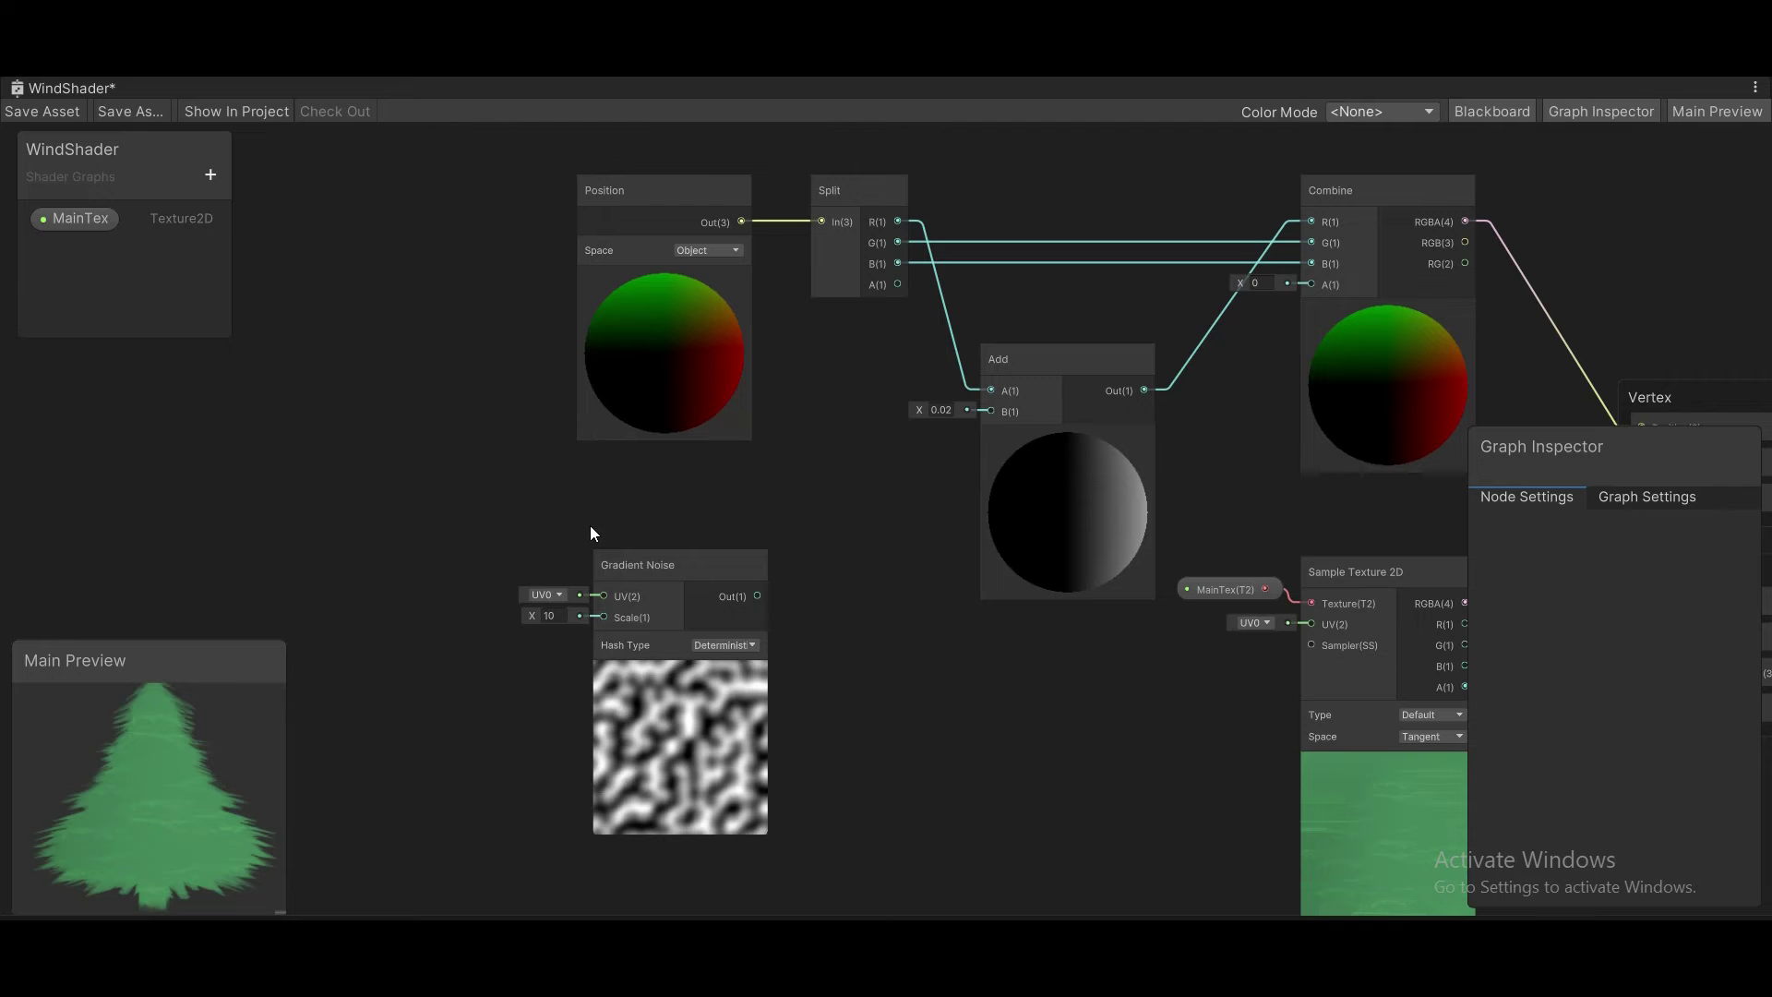
drag(755, 596, 993, 412)
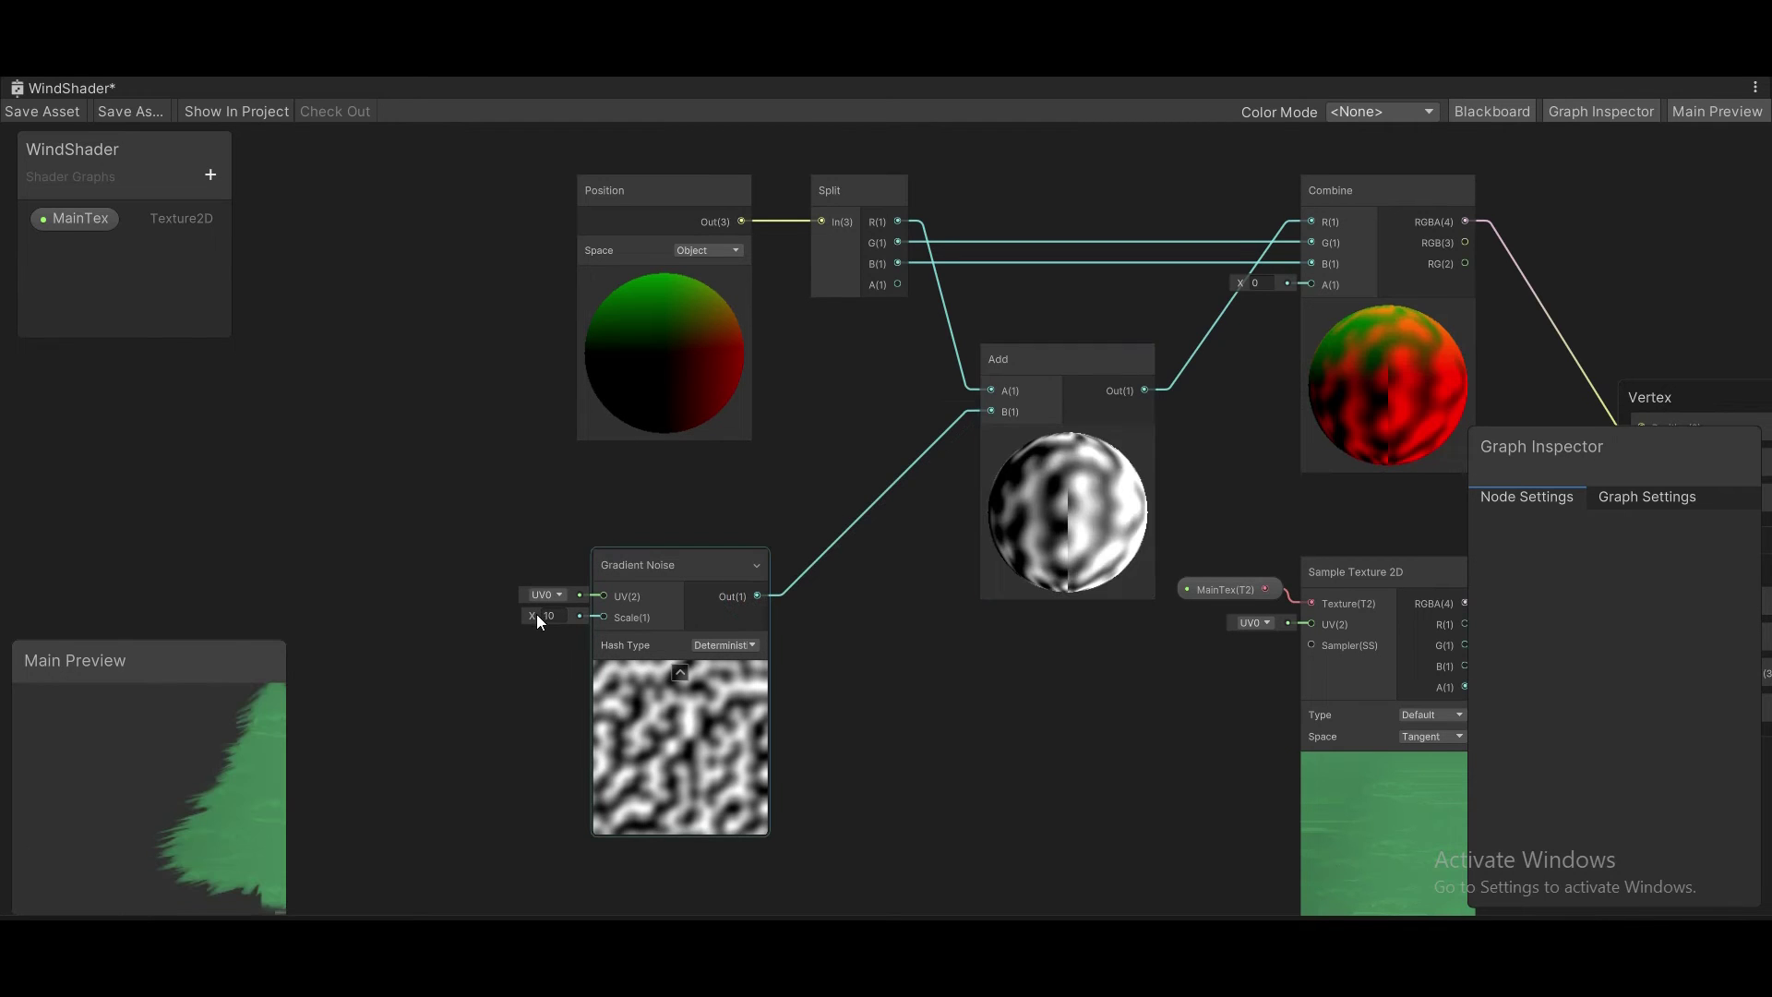
drag(535, 617, 406, 613)
click(905, 690)
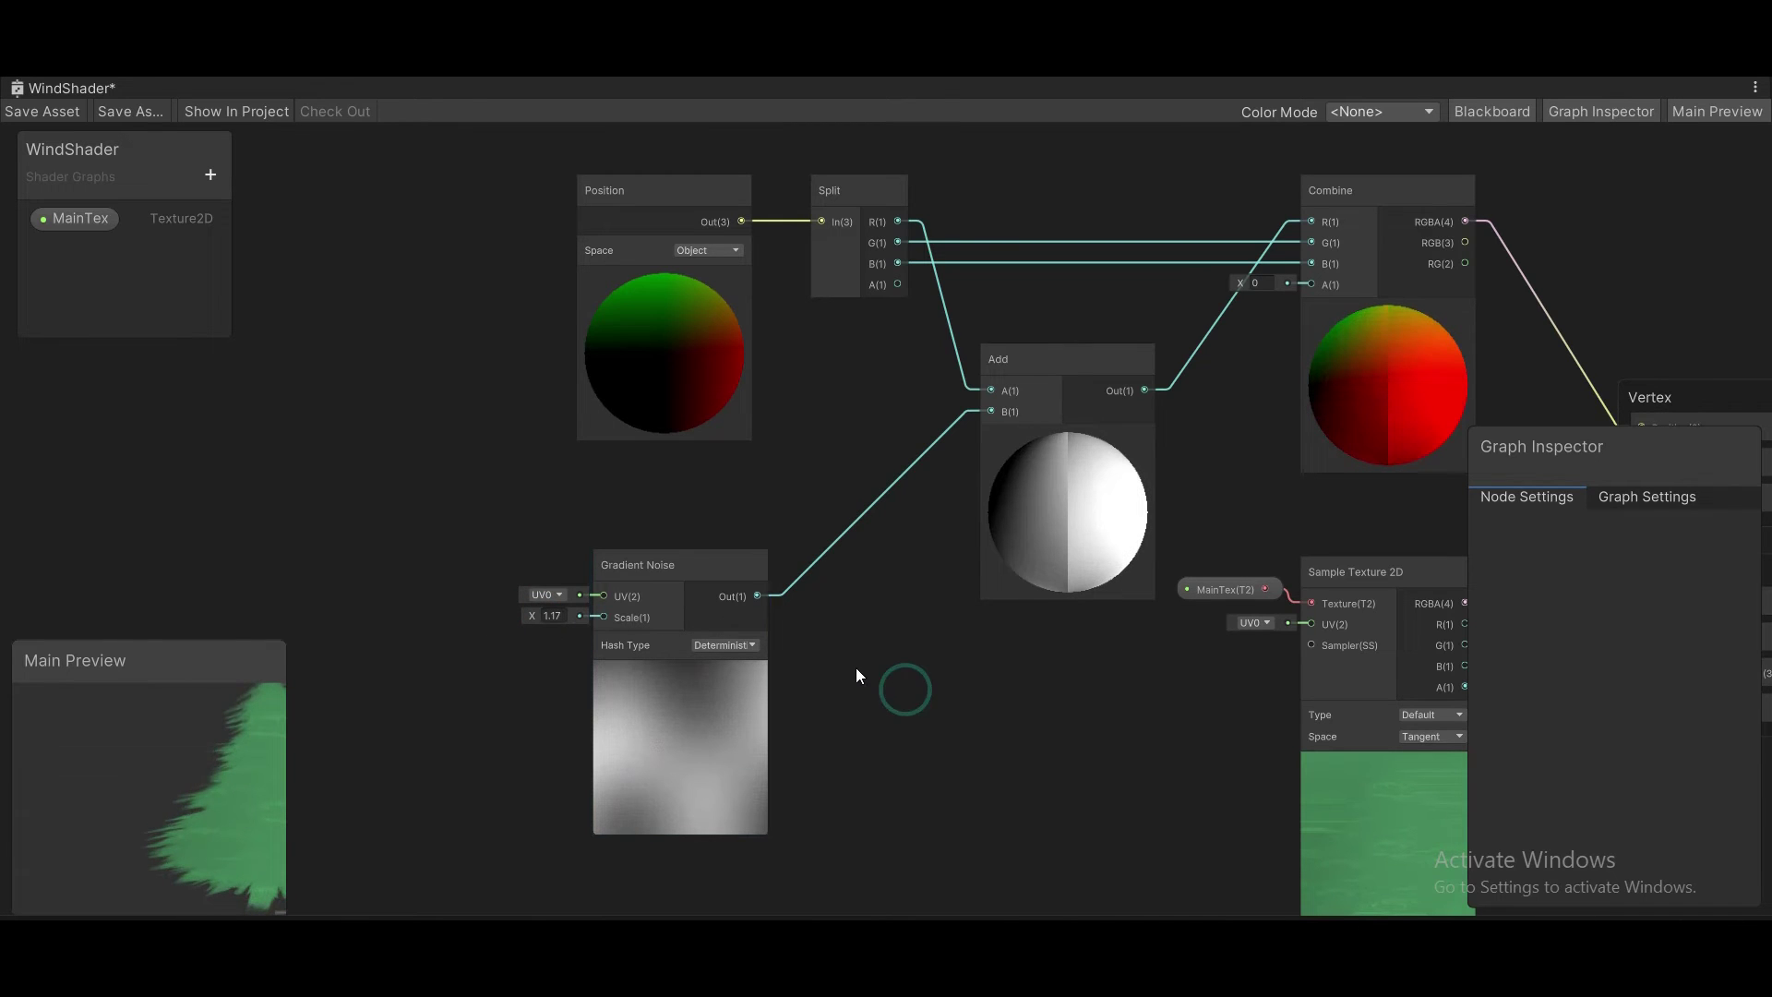
Step: Subtract 0.5 from the noise with a Subtract node and wire its output into Add's B
text(subtract)
key(Return)
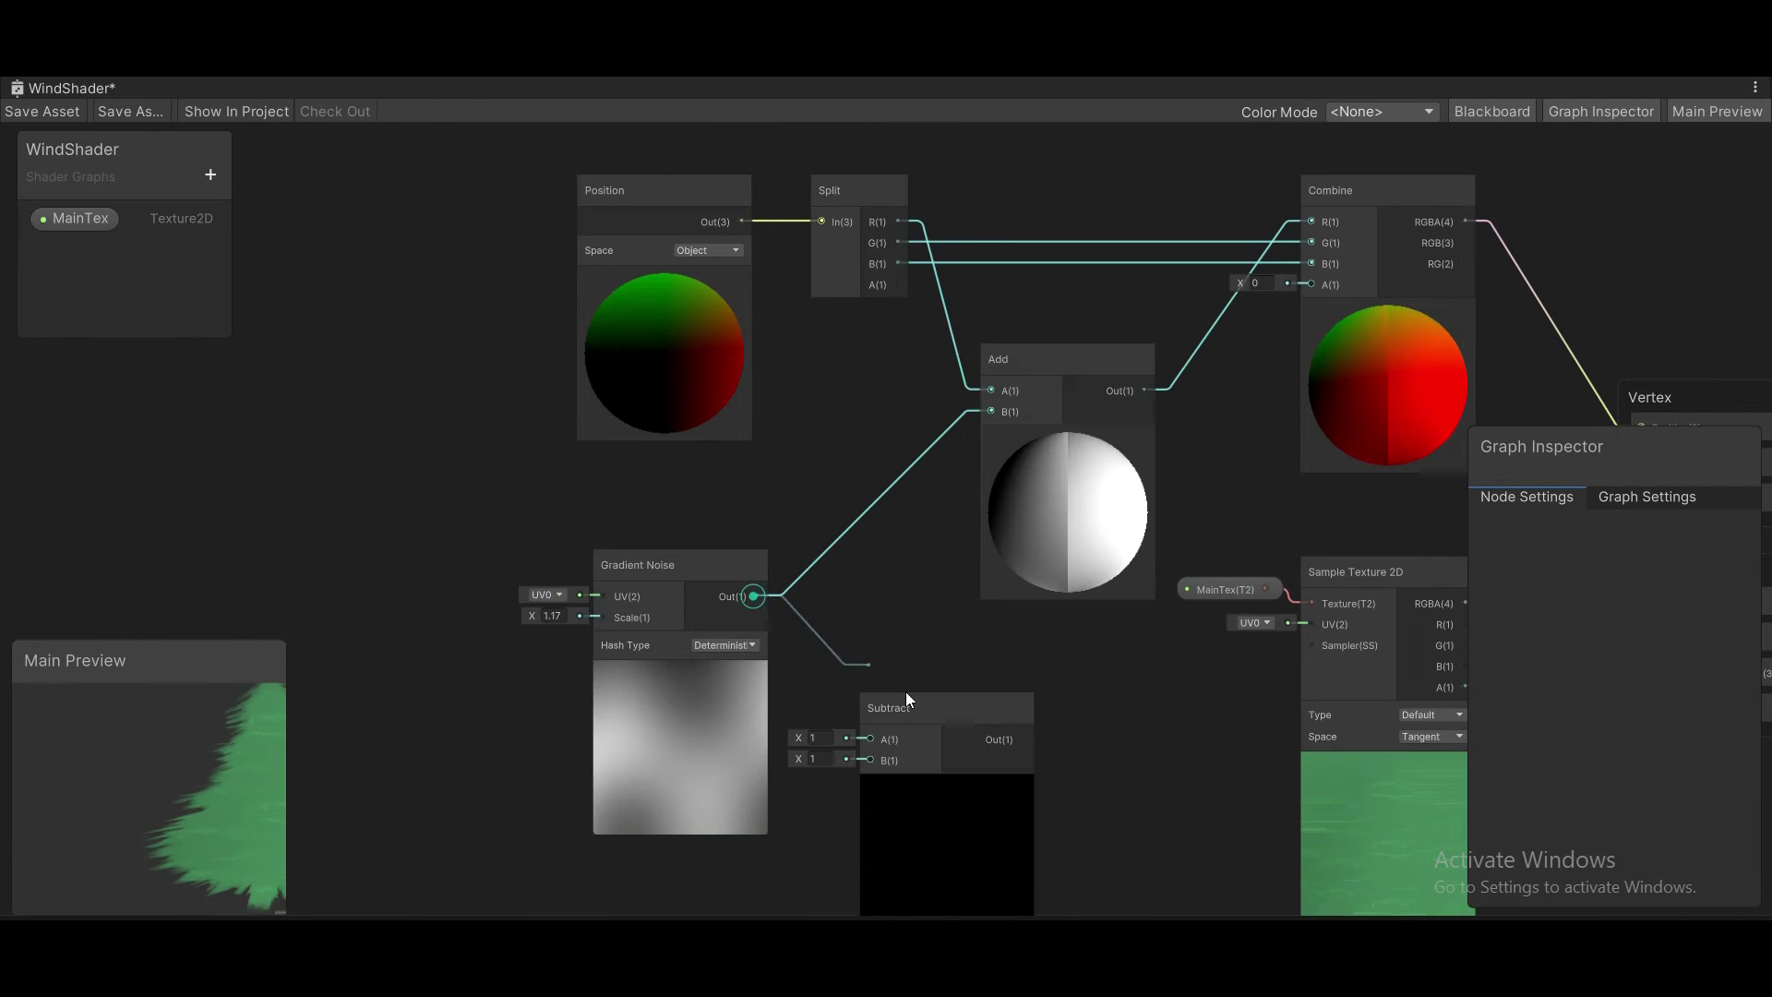
drag(961, 804, 946, 757)
click(815, 711)
text(0.5)
drag(649, 739, 505, 767)
drag(952, 818, 783, 753)
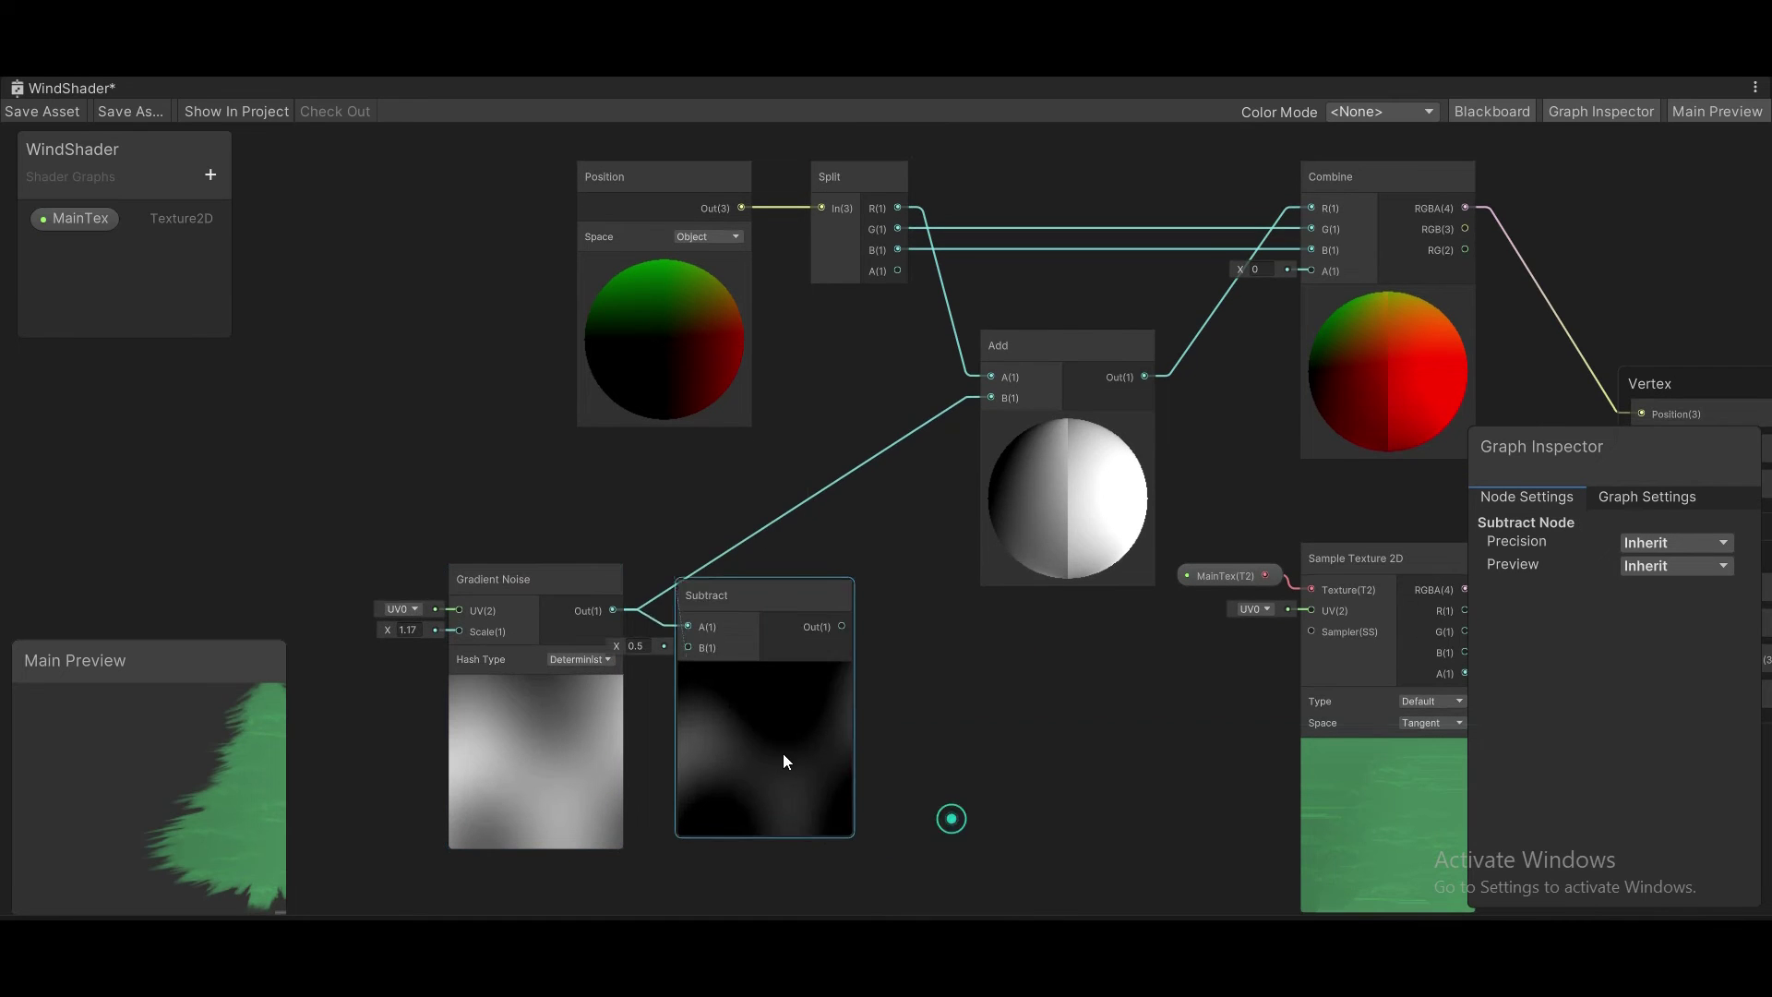
drag(846, 611, 993, 397)
click(1006, 669)
Step: Set the Gradient Noise scale to 0.25
drag(386, 629, 352, 634)
click(706, 633)
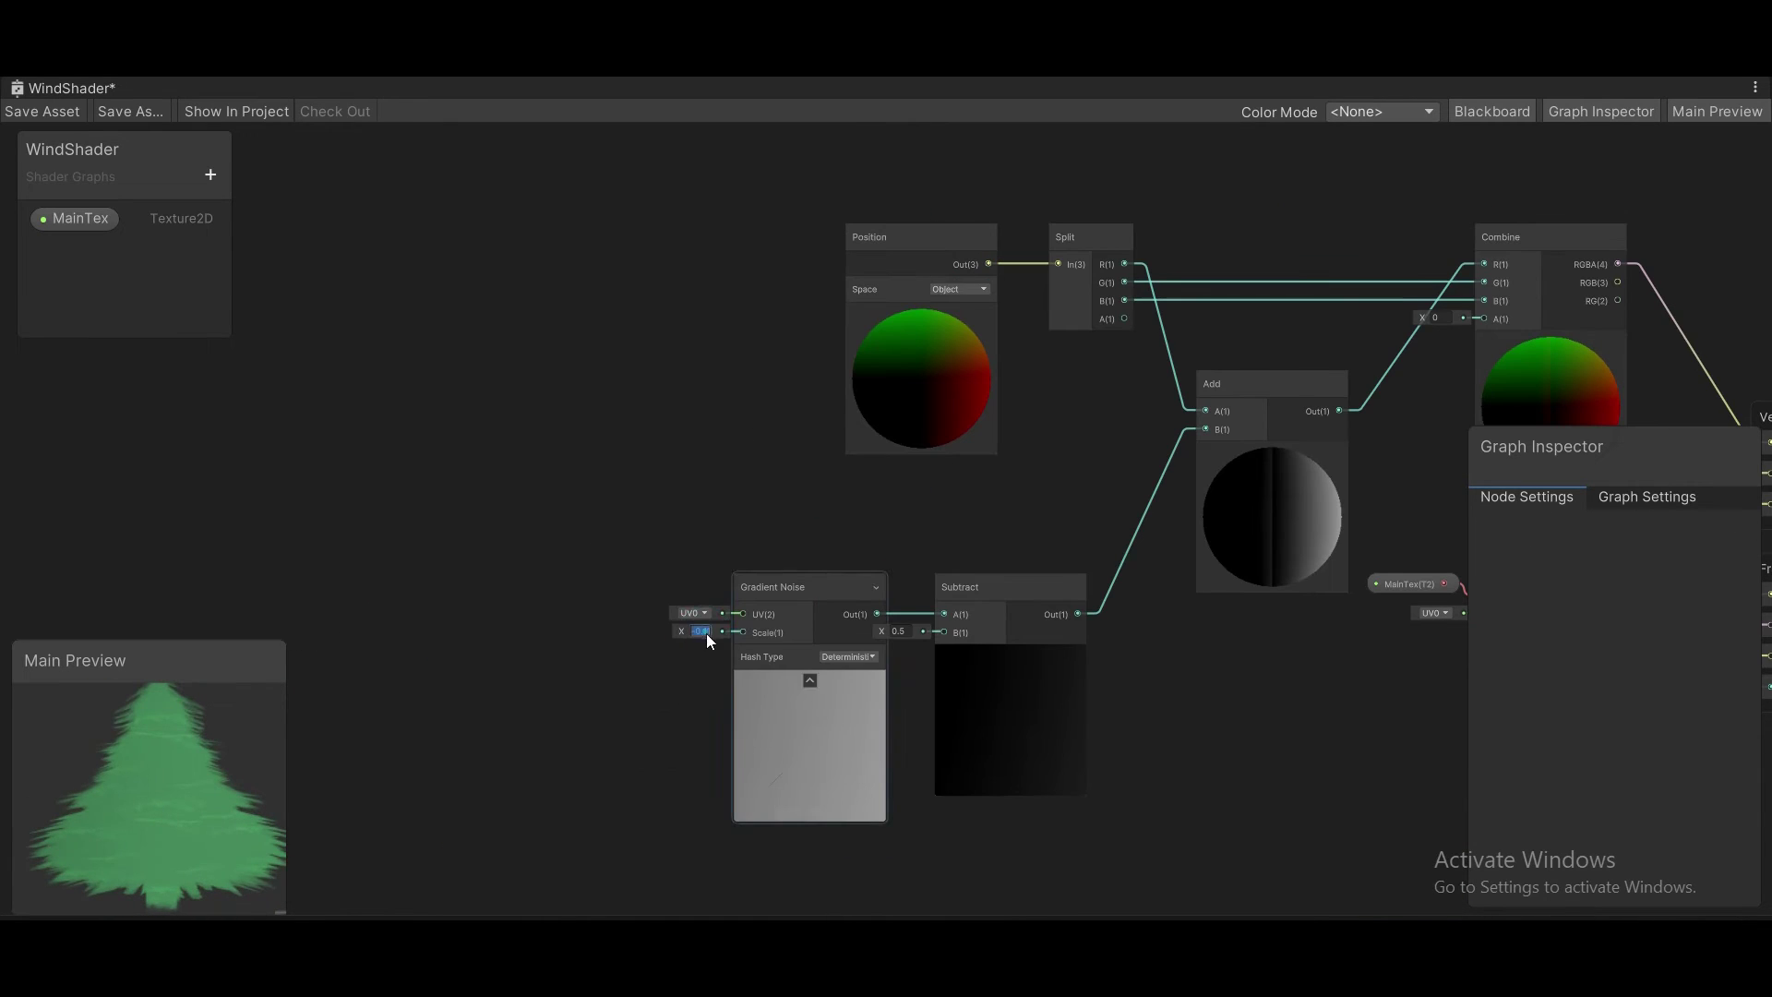
text(.)
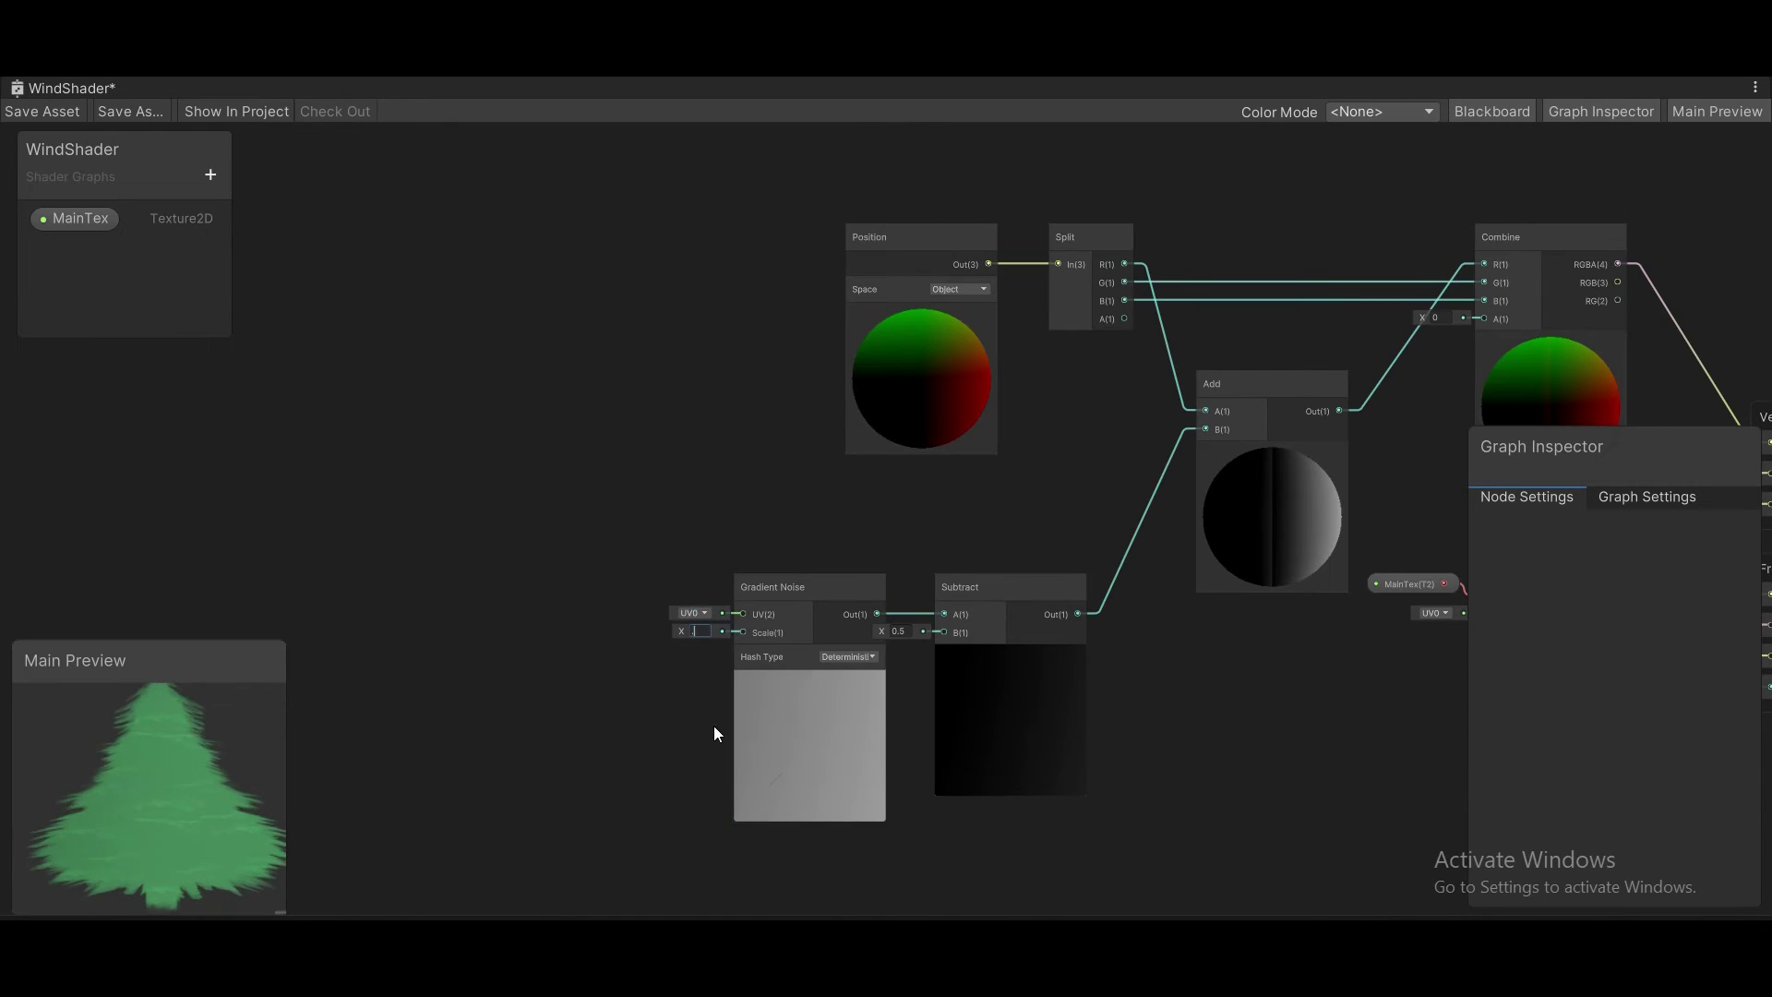
text(0.25)
key(Return)
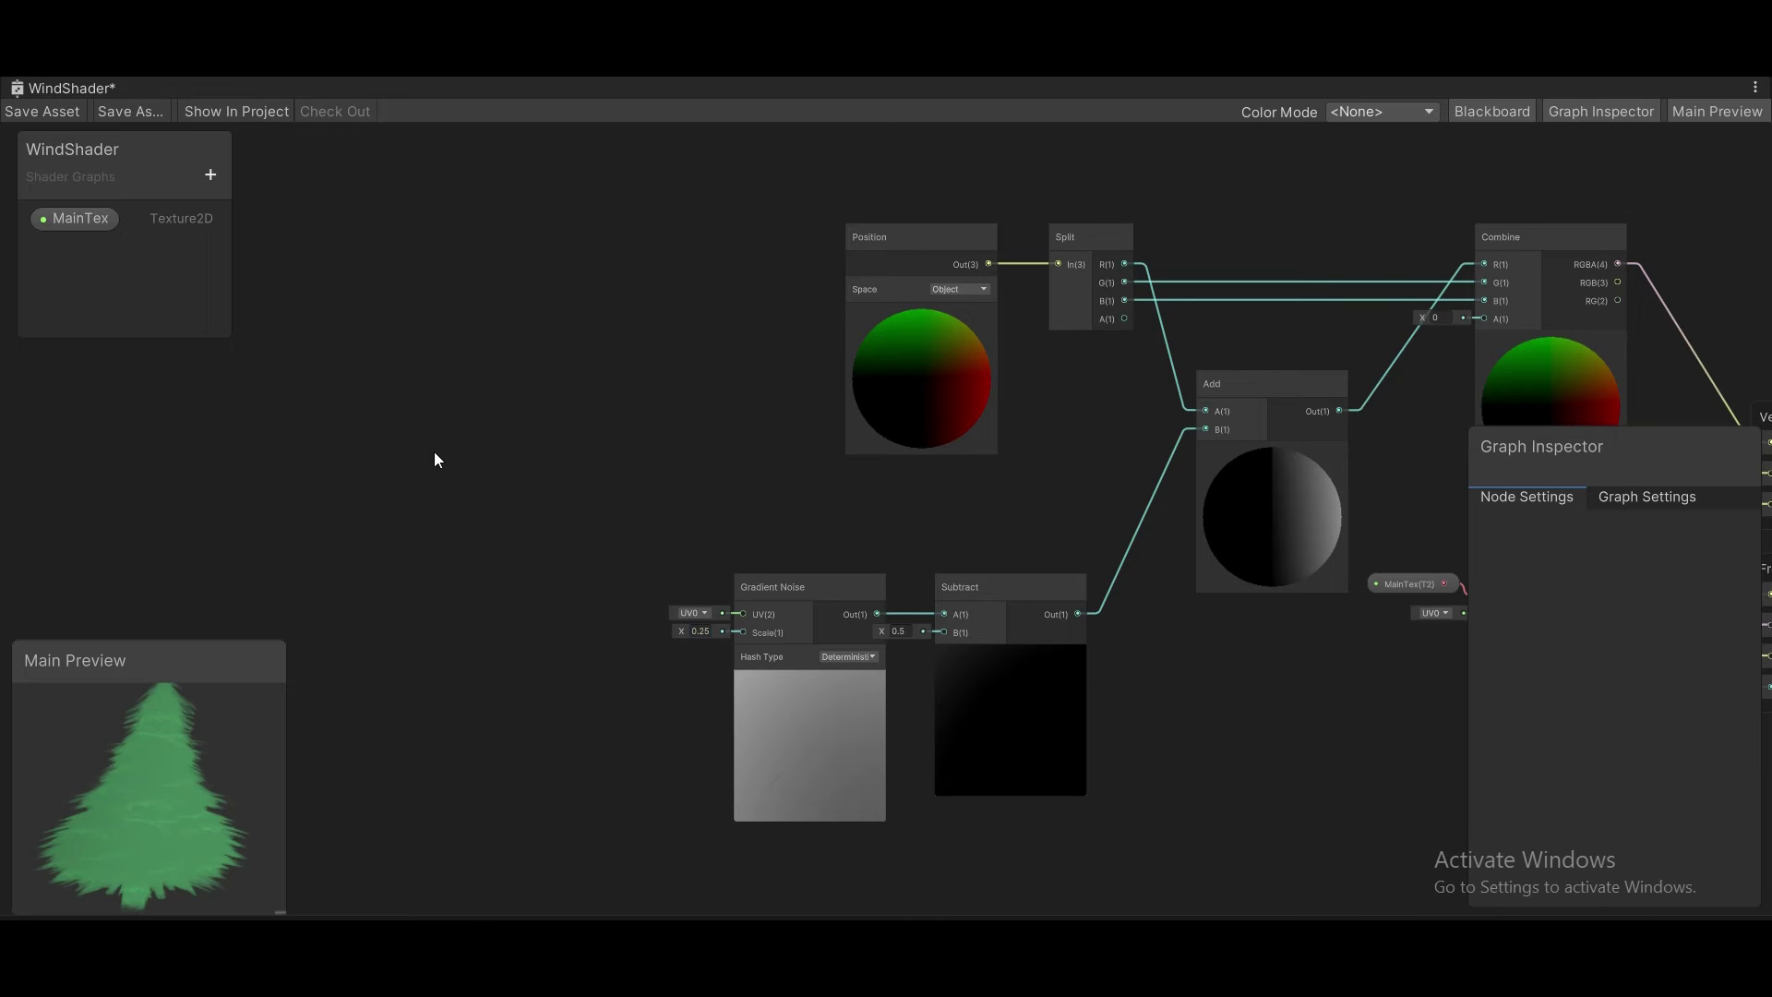
key(space)
Step: Add a Tiling And Offset node feeding the noise UV, with offset X at 3.42
text(til)
key(Return)
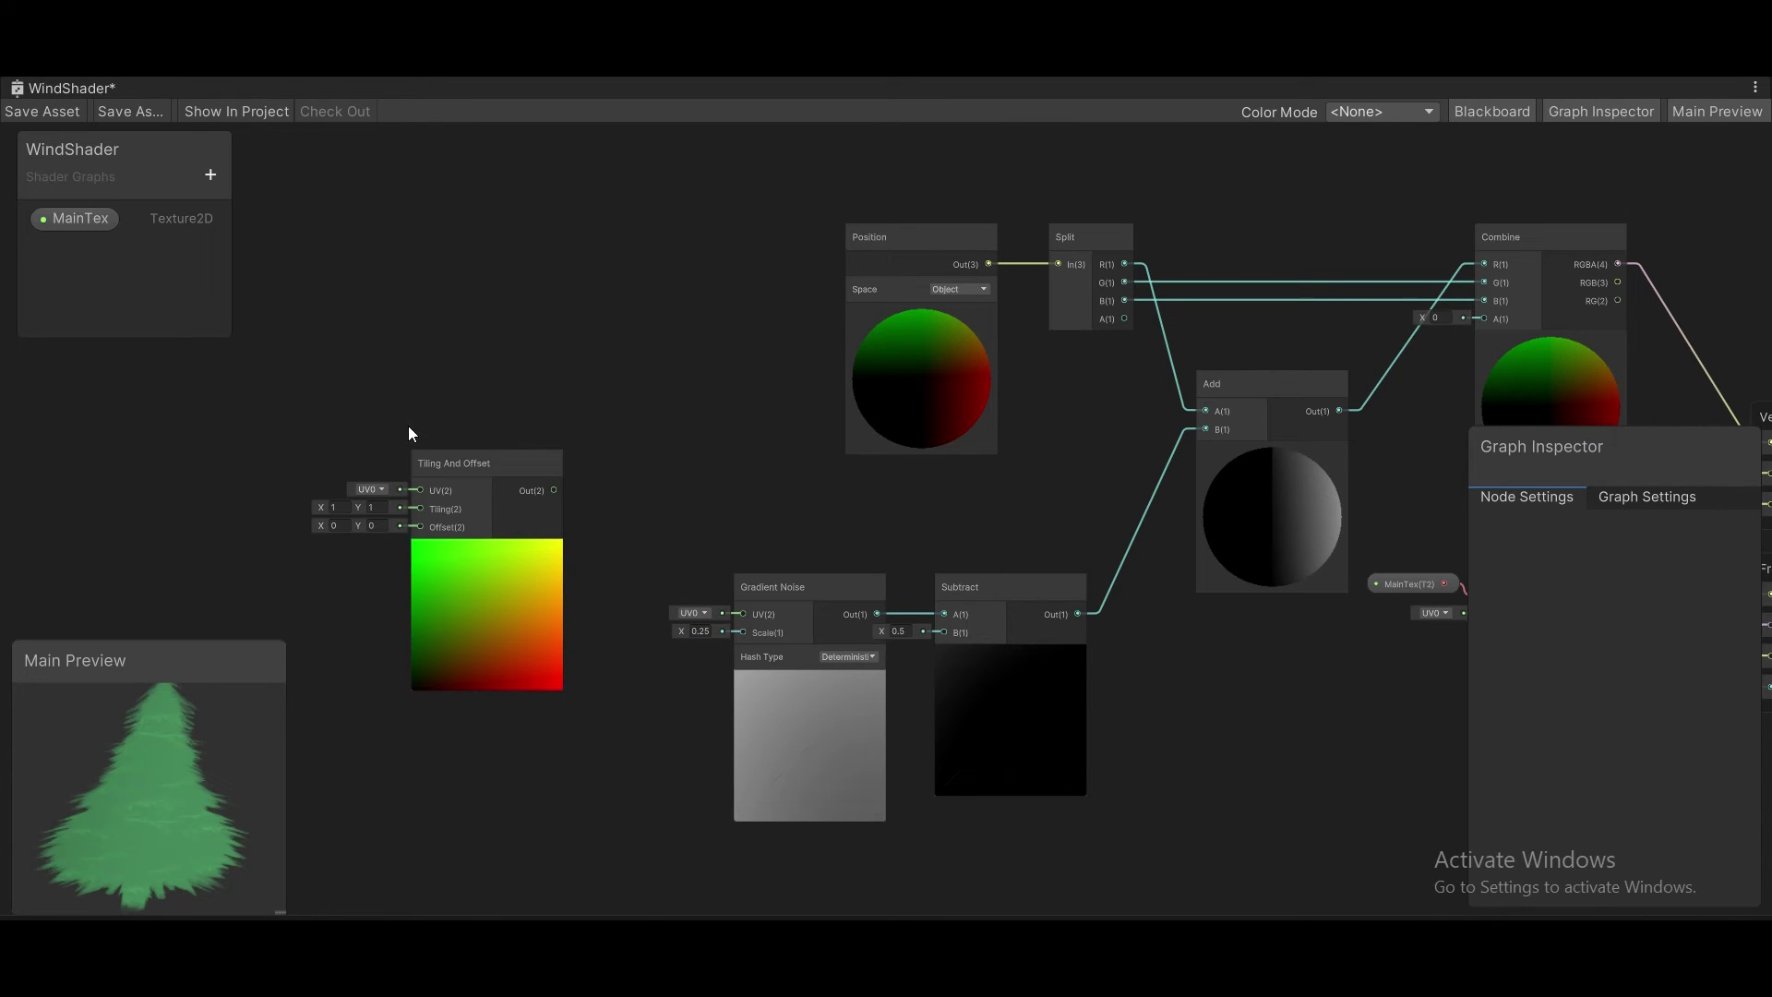
drag(556, 491, 746, 583)
scroll(506, 535, up, 1)
drag(490, 410, 523, 448)
middle_drag(522, 440, 711, 442)
Step: Drive the Tiling And Offset offset with a Time node and enlarge the Main Preview
key(space)
text(time)
key(Return)
drag(484, 508, 796, 411)
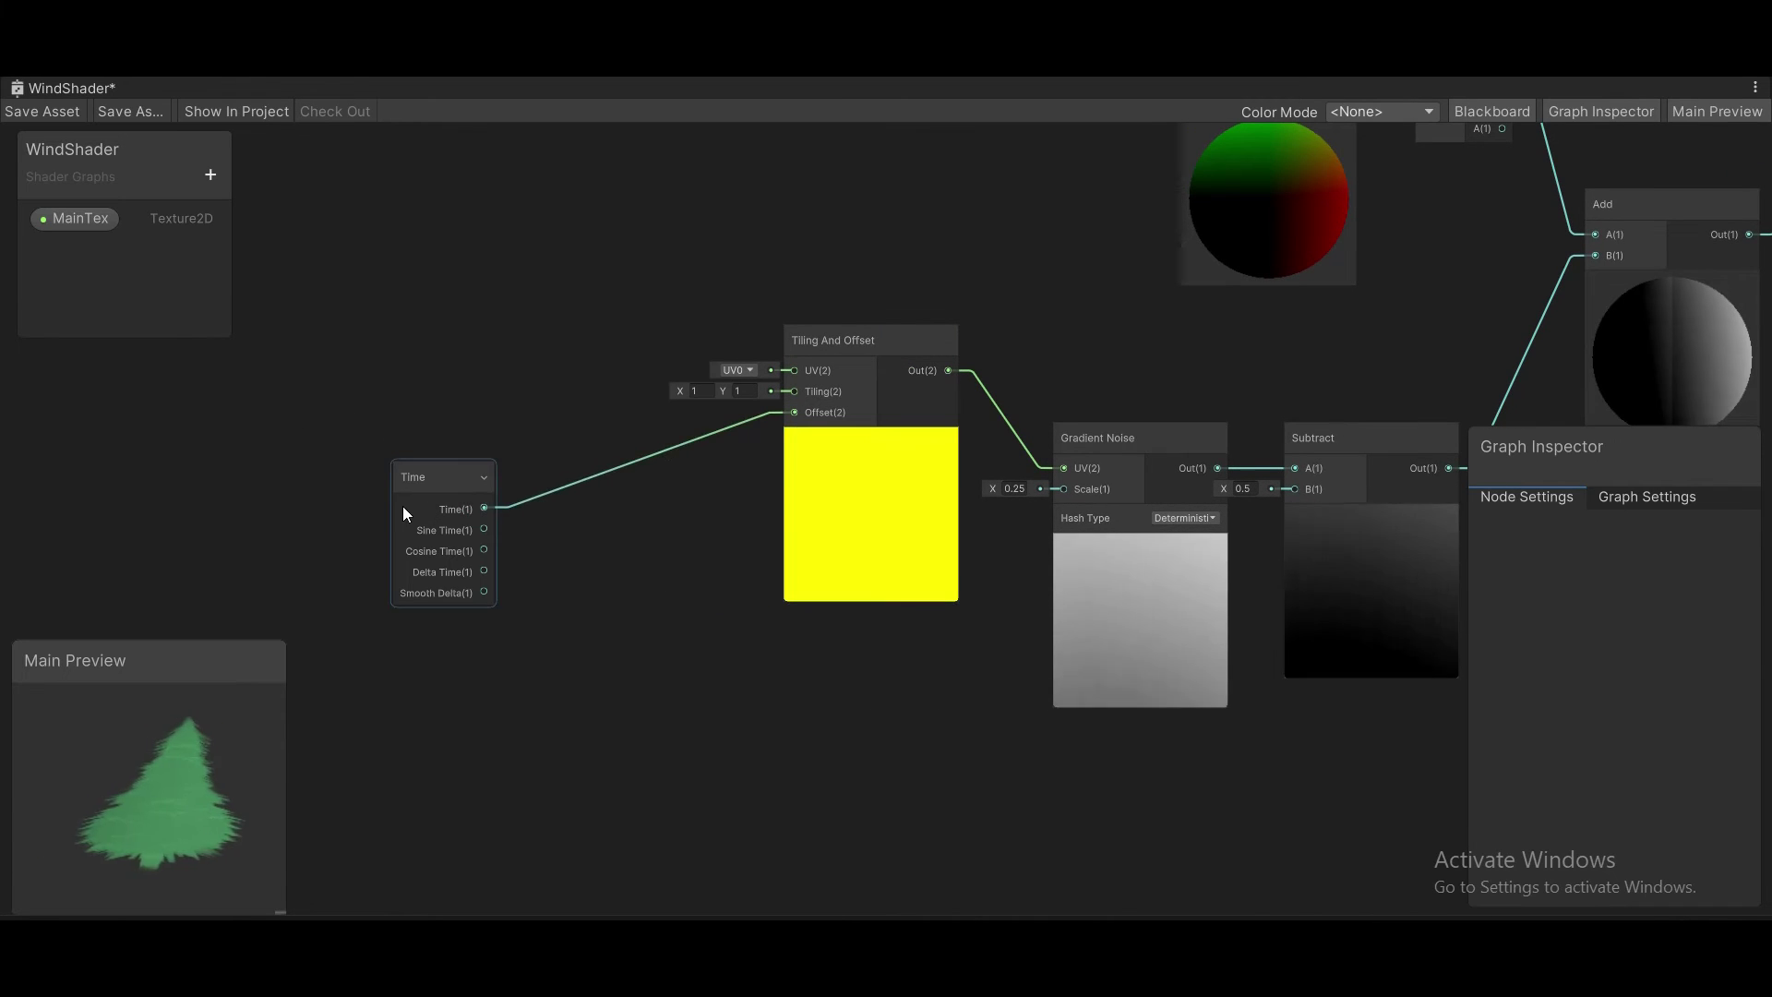
drag(403, 506, 652, 482)
middle_drag(766, 669, 615, 681)
drag(285, 841, 360, 913)
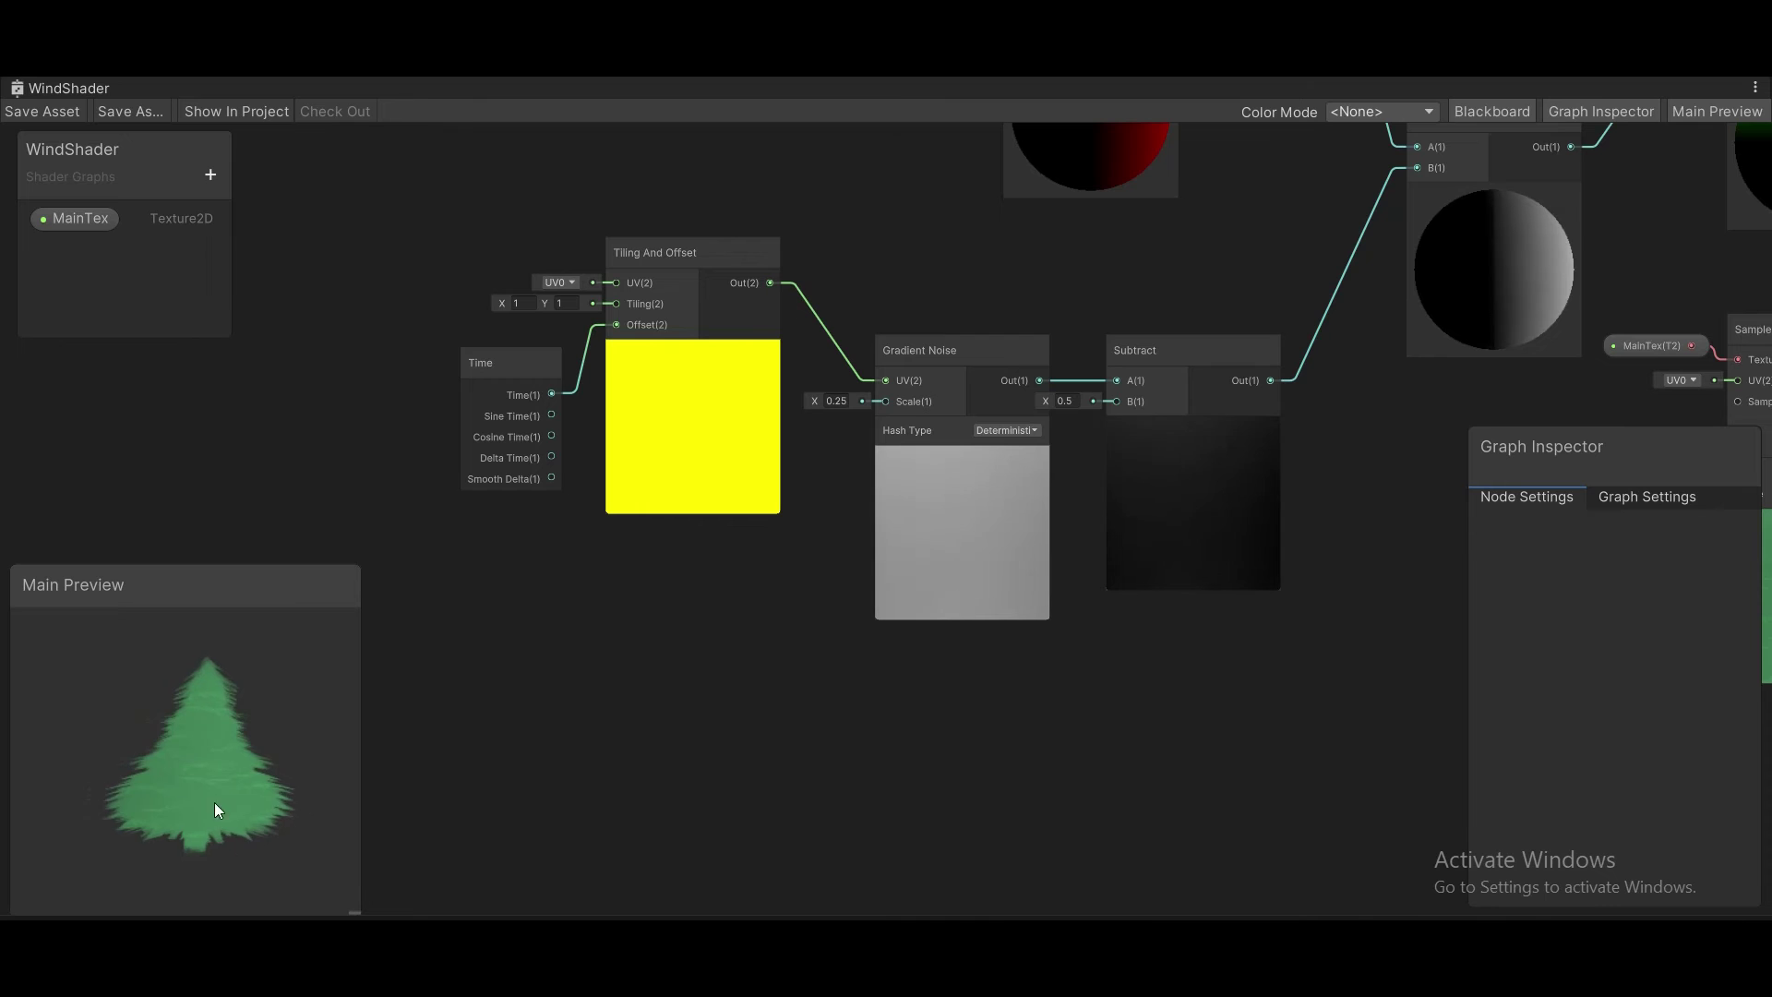
scroll(591, 599, down, 2)
Step: Add a UV node and wire its output into a new Split node
text(uv)
key(Return)
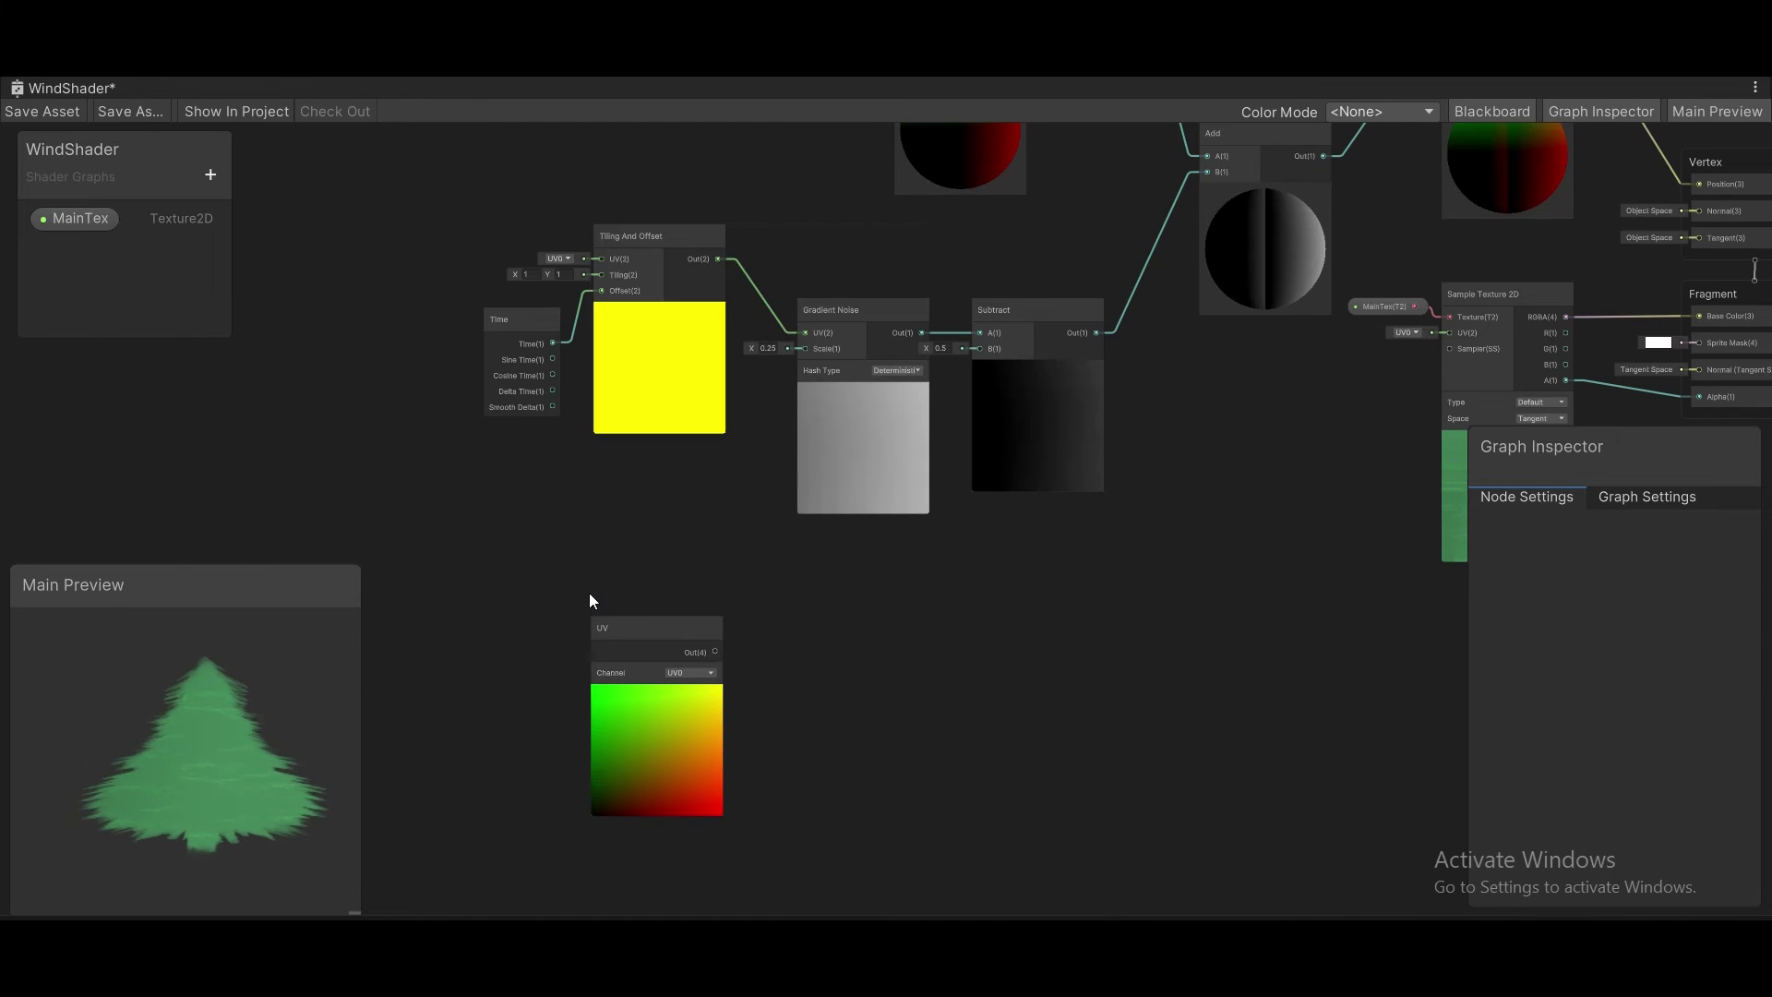
key(space)
text(split)
key(Return)
drag(714, 651, 1008, 718)
click(958, 683)
Step: Route the Split node's G (vertical) channel into a new Preview node
key(space)
text(preview)
key(Return)
drag(1033, 783, 937, 718)
click(1113, 636)
Step: Multiply the Subtract result by the Preview output and feed it into Add's B input
middle_drag(1188, 633, 1006, 653)
key(space)
text(mult)
key(Return)
drag(911, 352, 987, 623)
drag(841, 671, 988, 639)
drag(1099, 622, 1022, 269)
drag(1050, 753, 1035, 666)
click(644, 680)
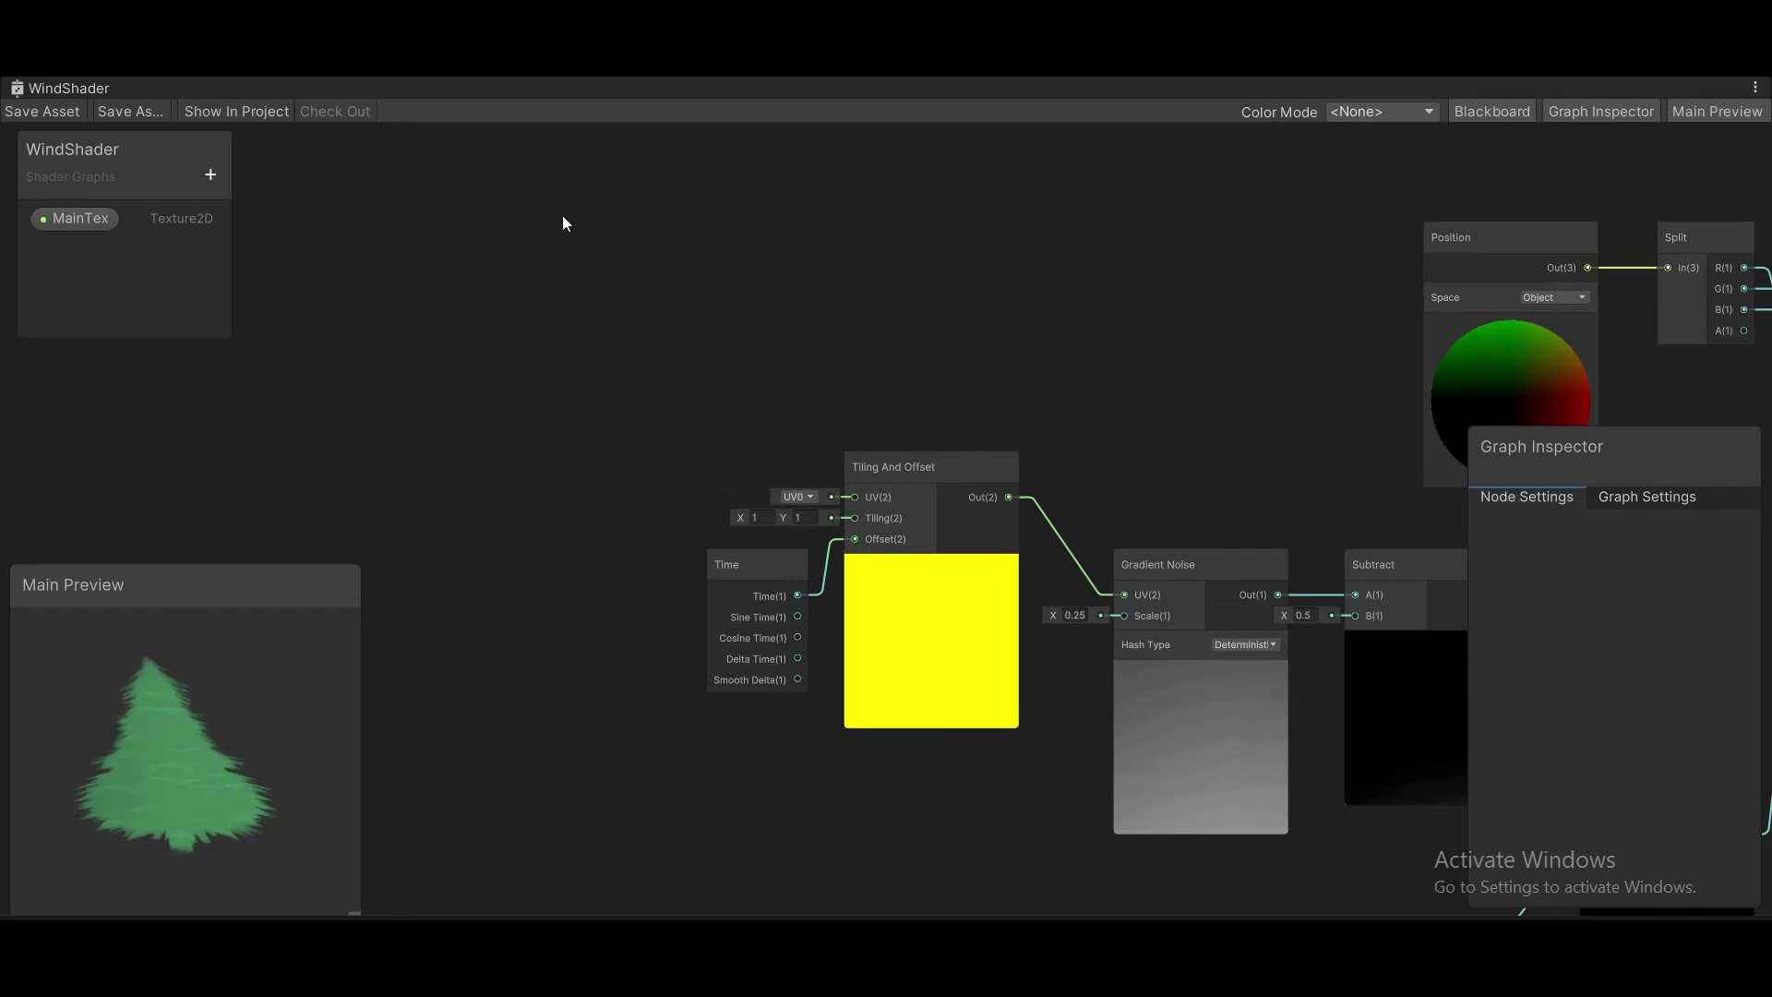
Step: Add a World-space Position node feeding the Tiling And Offset UV input
key(space)
text(position)
key(Return)
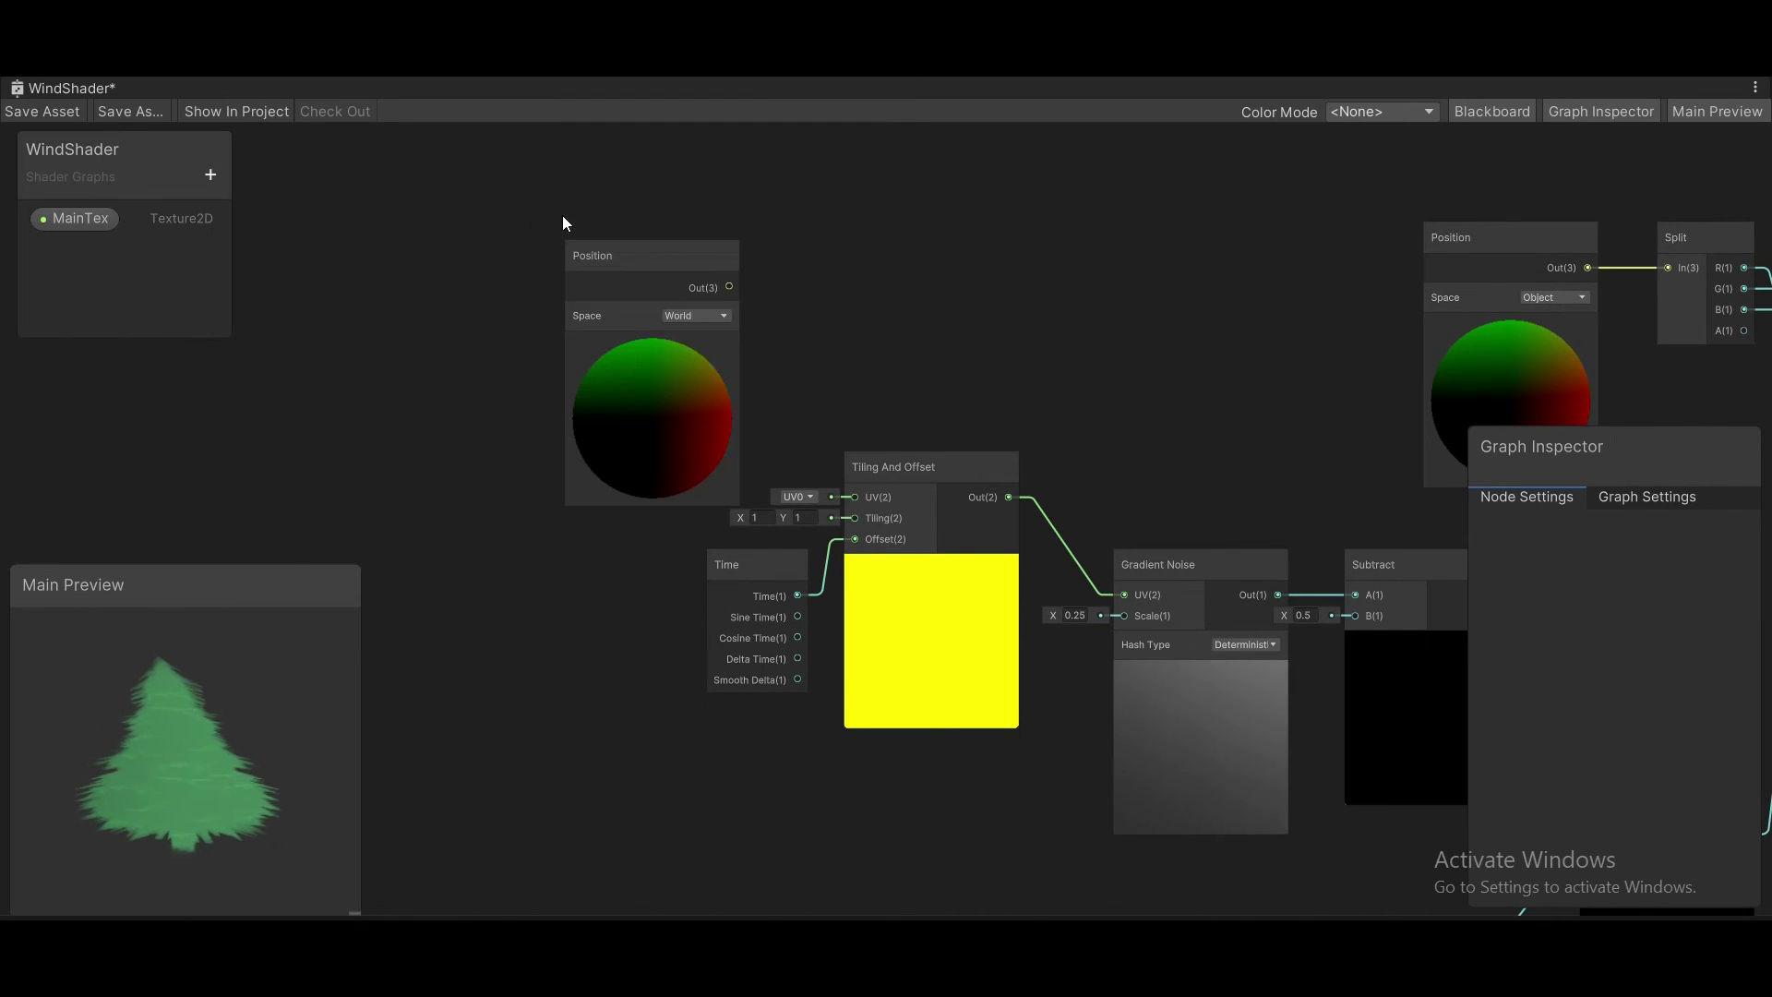
click(667, 351)
drag(720, 256, 861, 495)
drag(686, 412, 738, 408)
Step: Switch the Tree sprite's Mesh Type from Tight to Full Rect, checking it in Wireframe view
click(1074, 144)
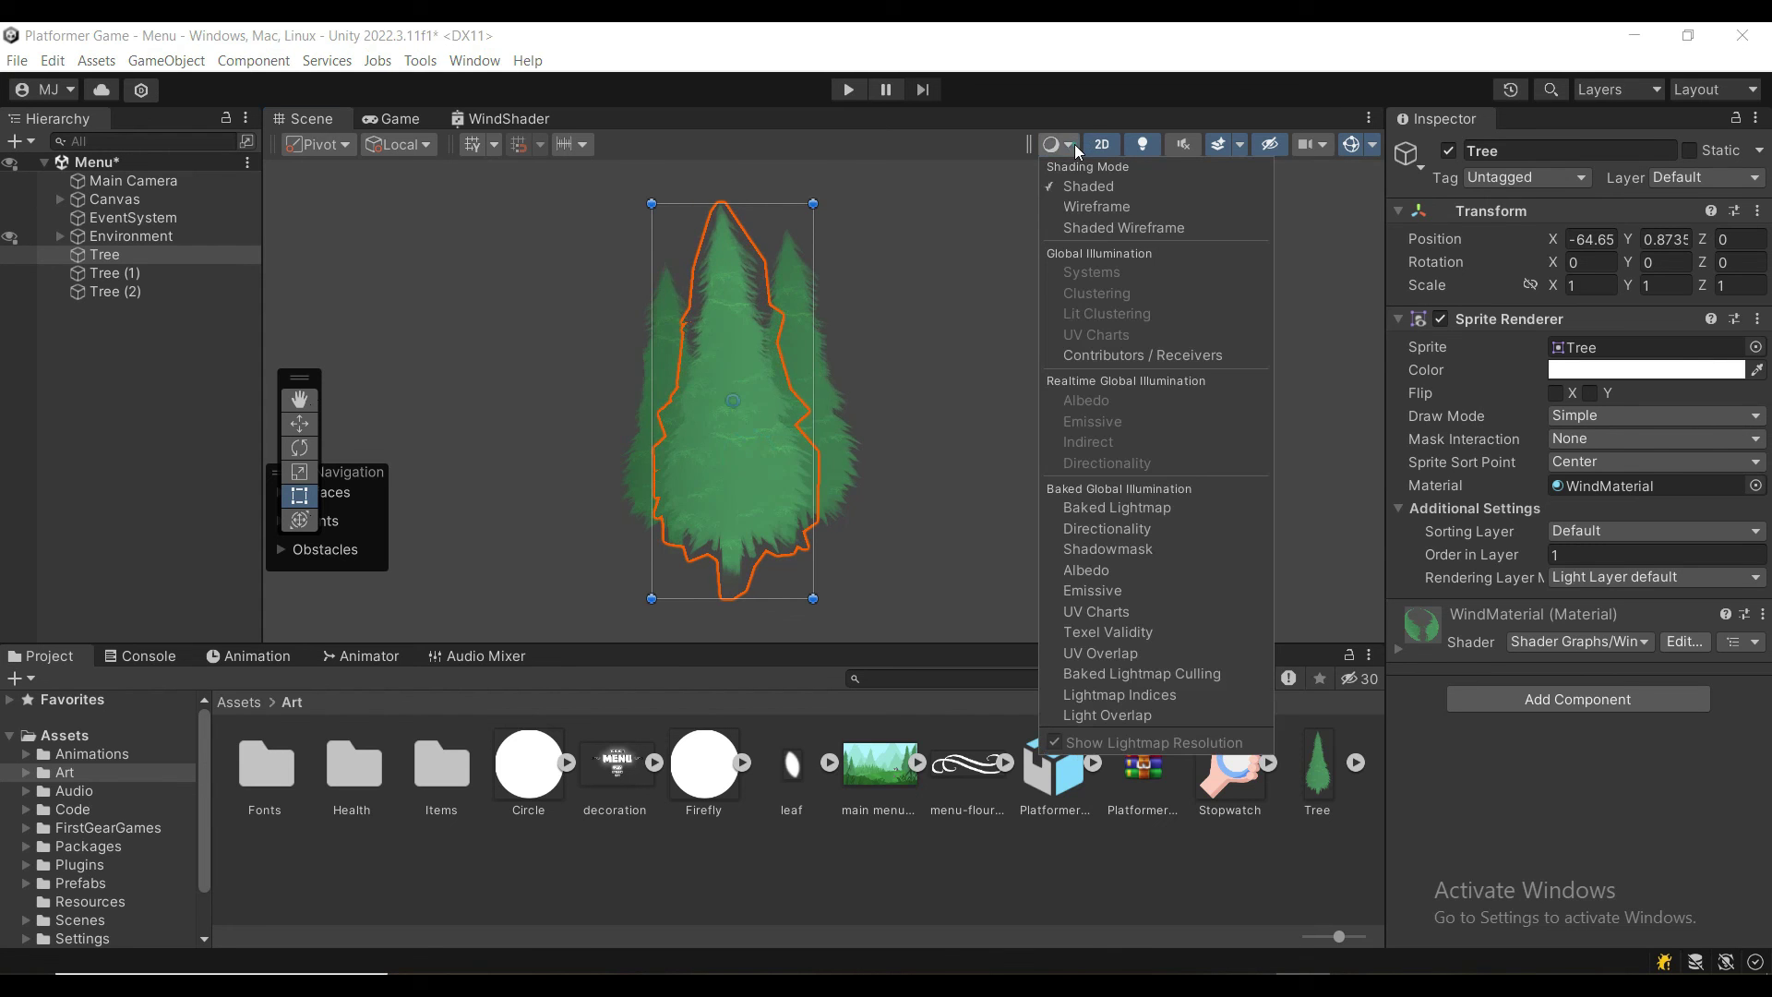
click(1091, 207)
click(1316, 764)
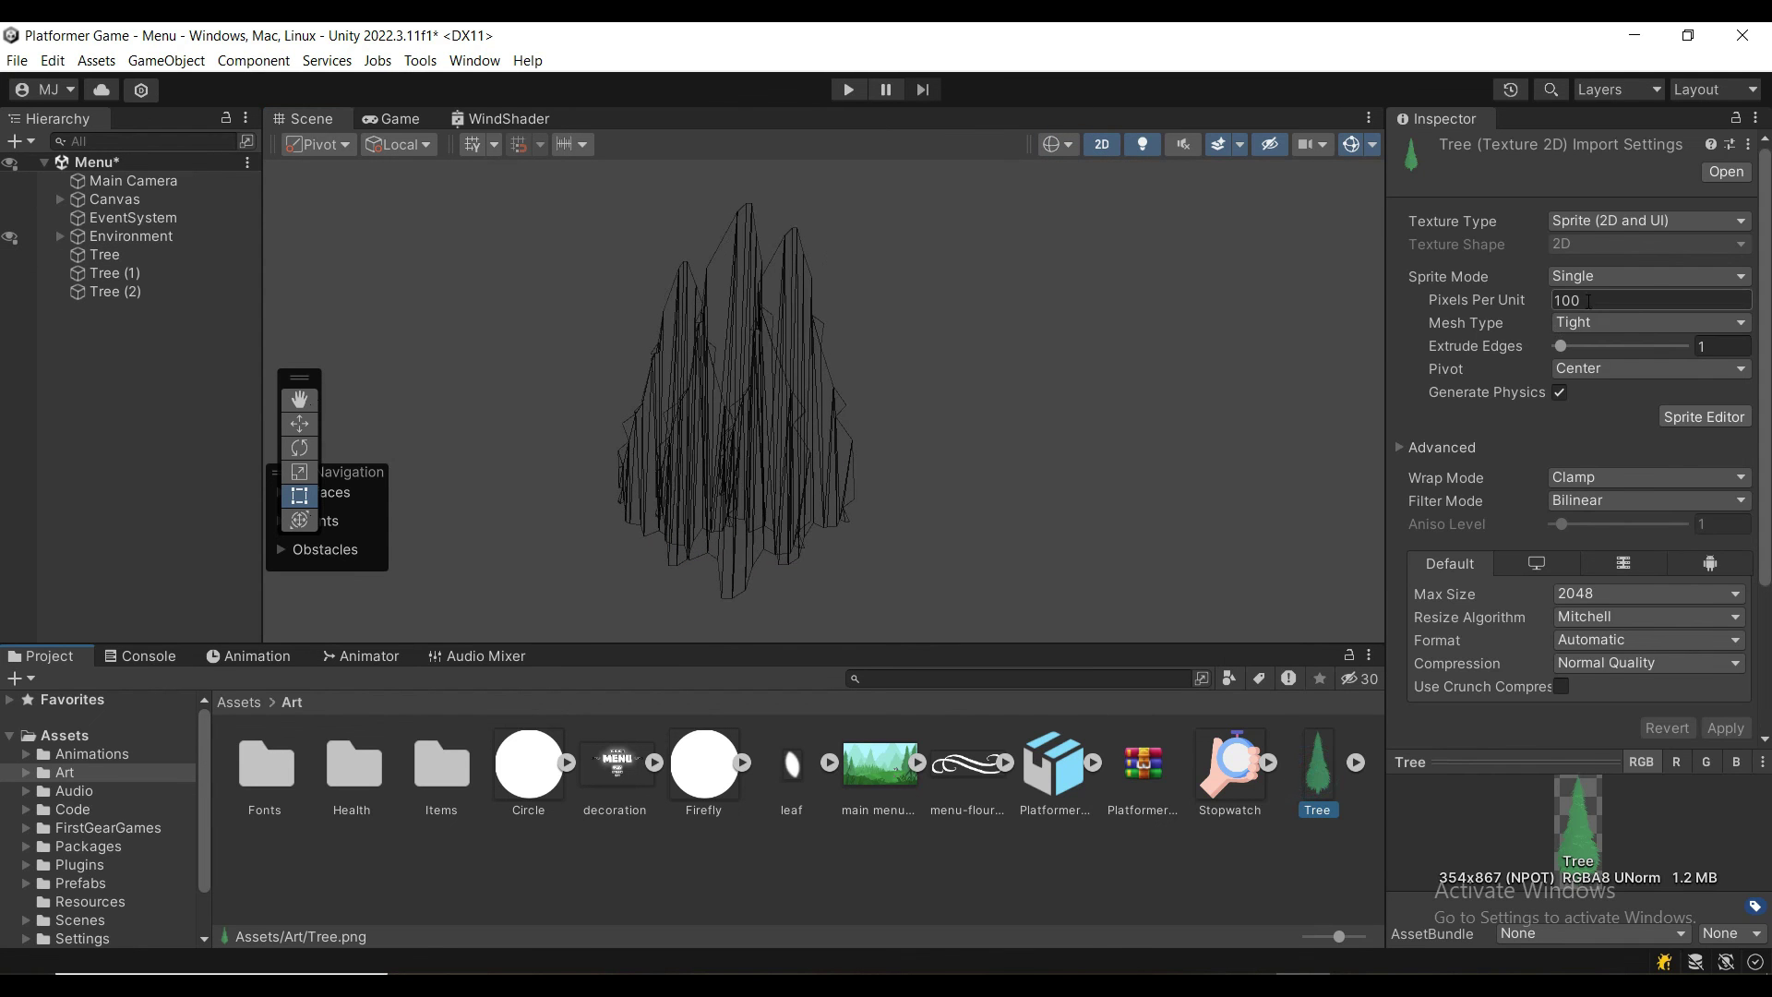
click(1610, 347)
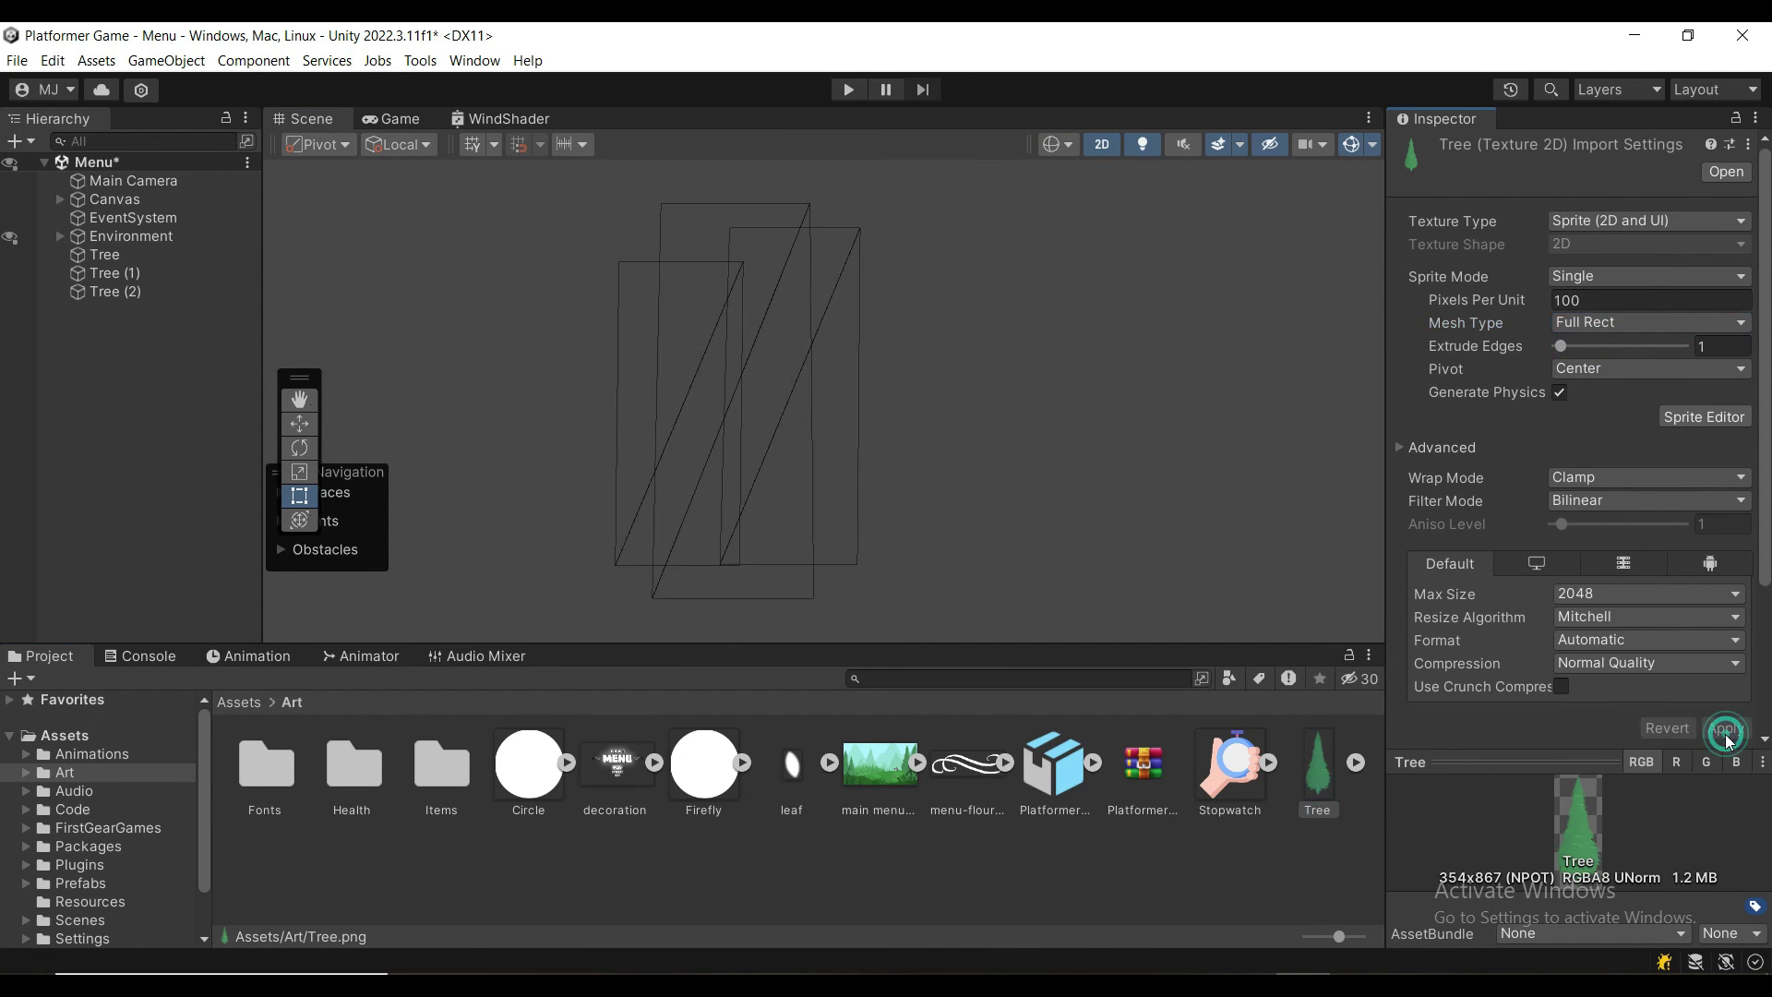
click(1063, 145)
click(1145, 186)
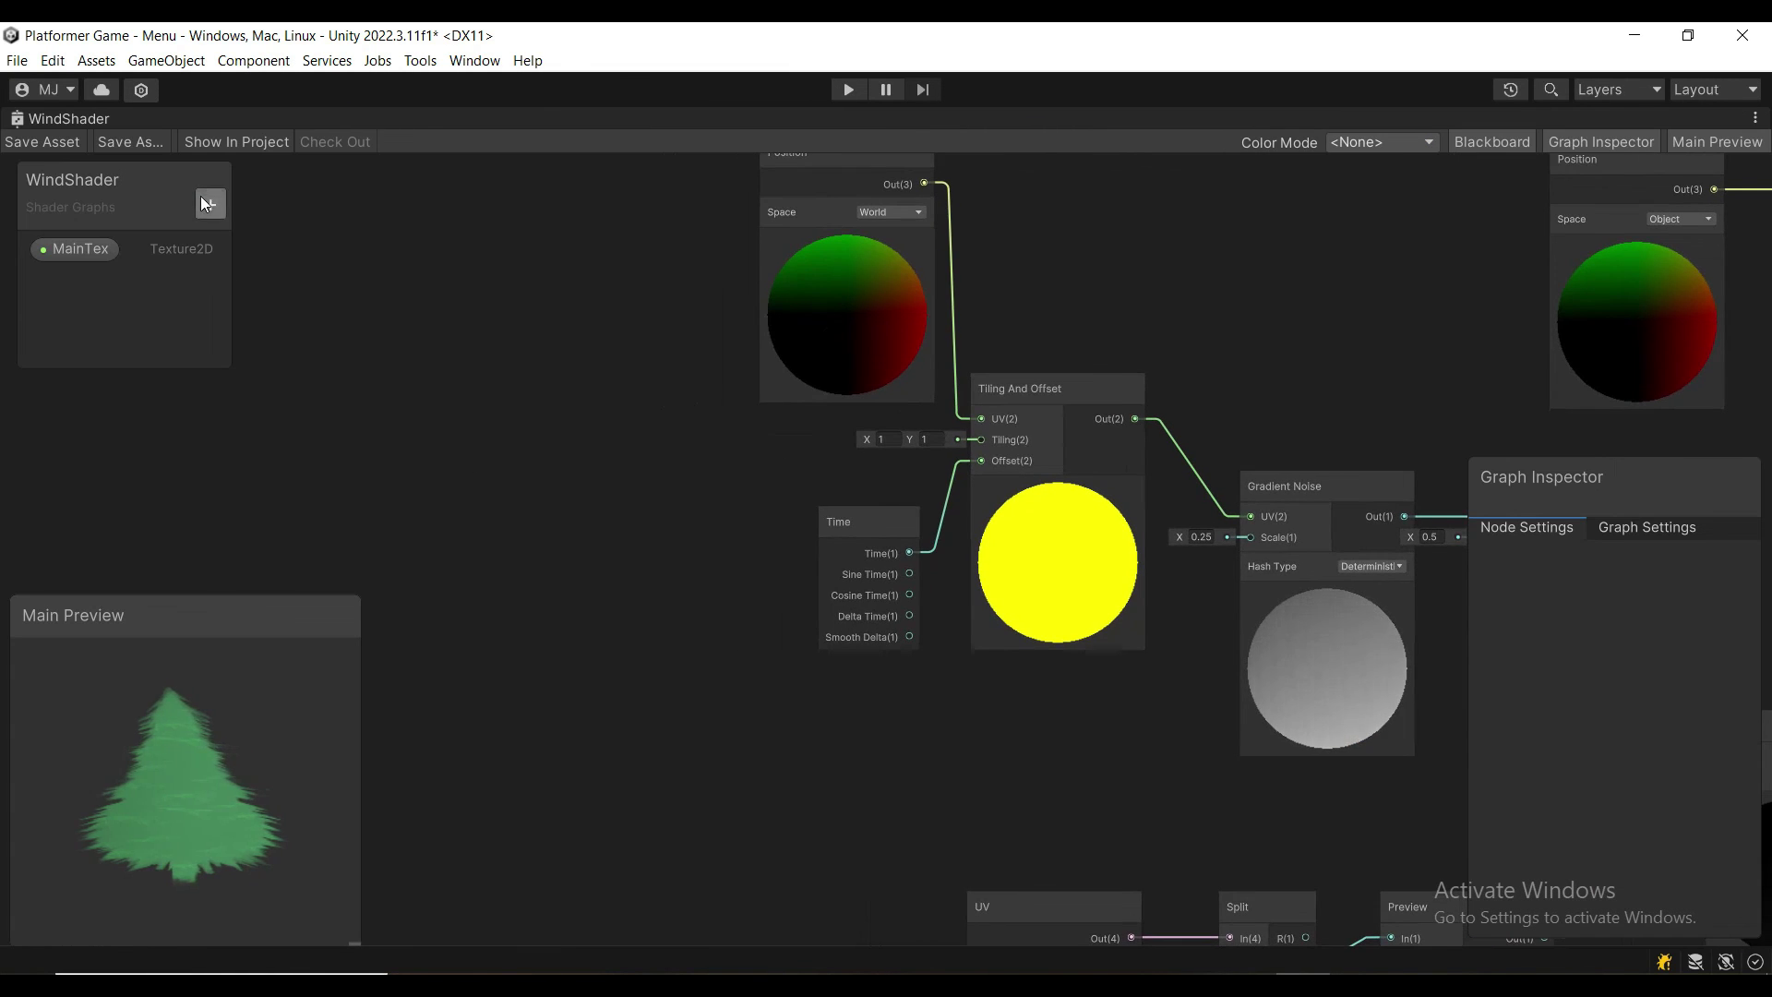
Step: Create a Float property named WindSpeed and place it in the graph
click(210, 205)
click(245, 231)
text(WindSpeed)
key(Return)
drag(90, 280, 658, 738)
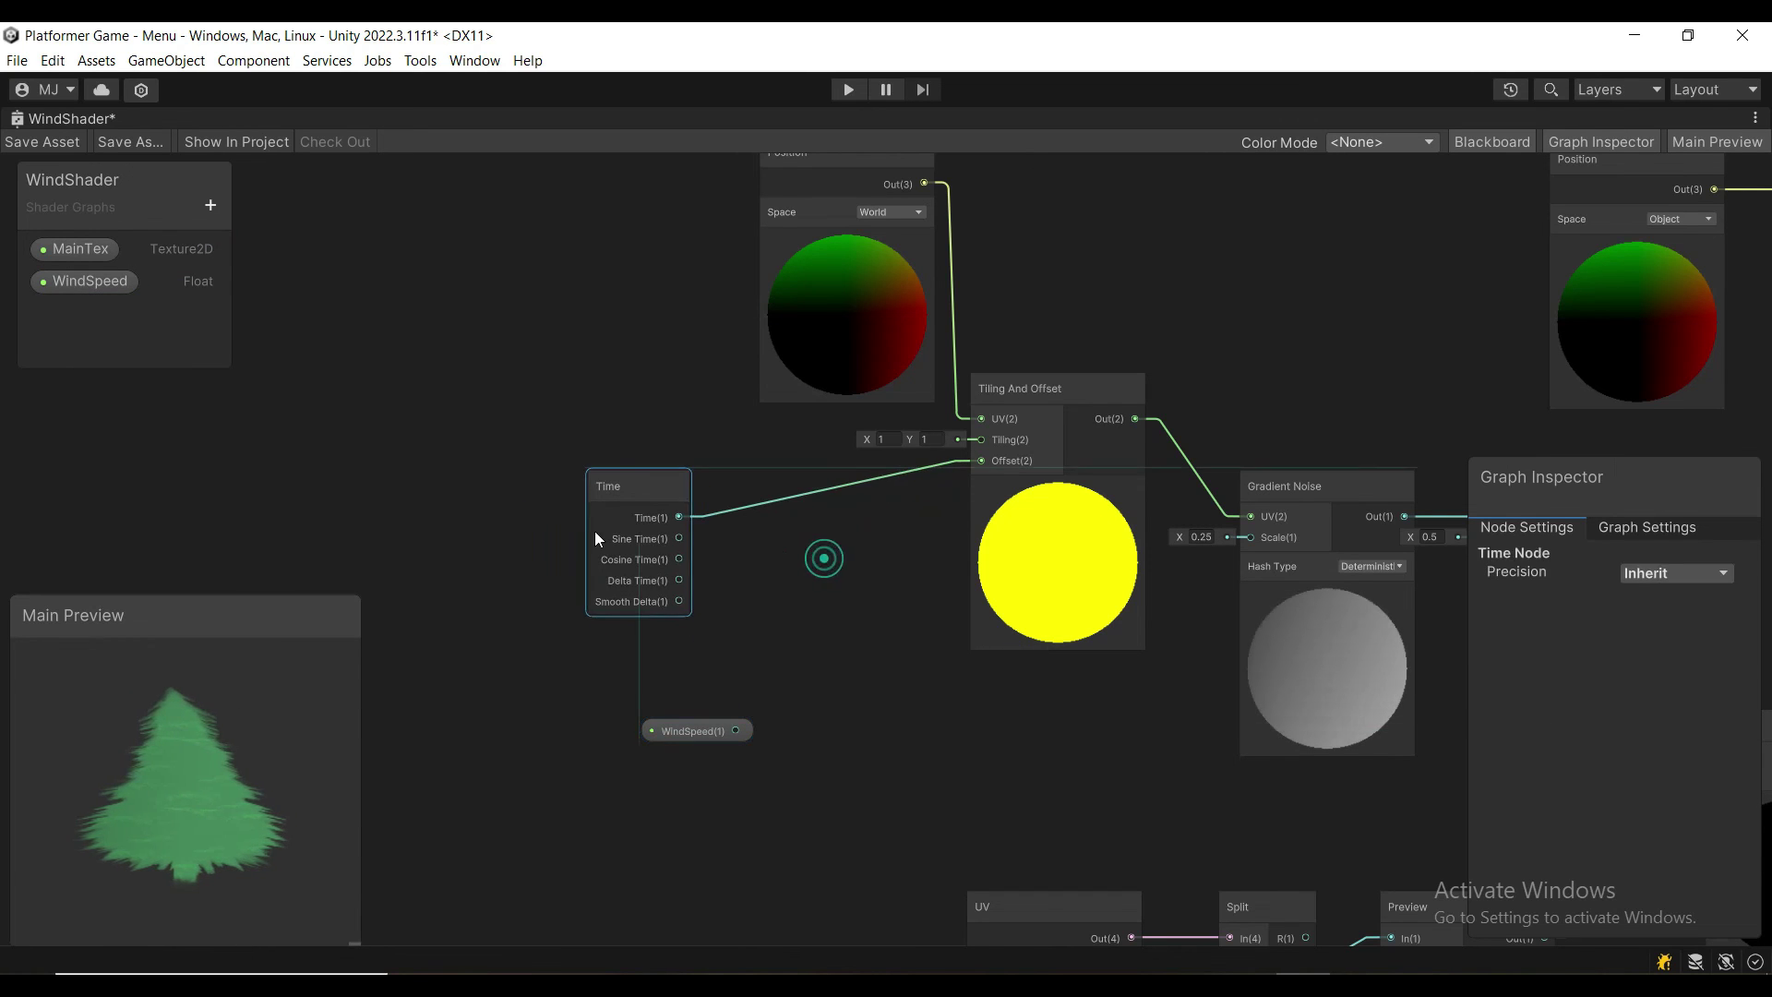
Step: Add a Multiply node beside Time for scaling it by WindSpeed
key(space)
text(mul)
key(Return)
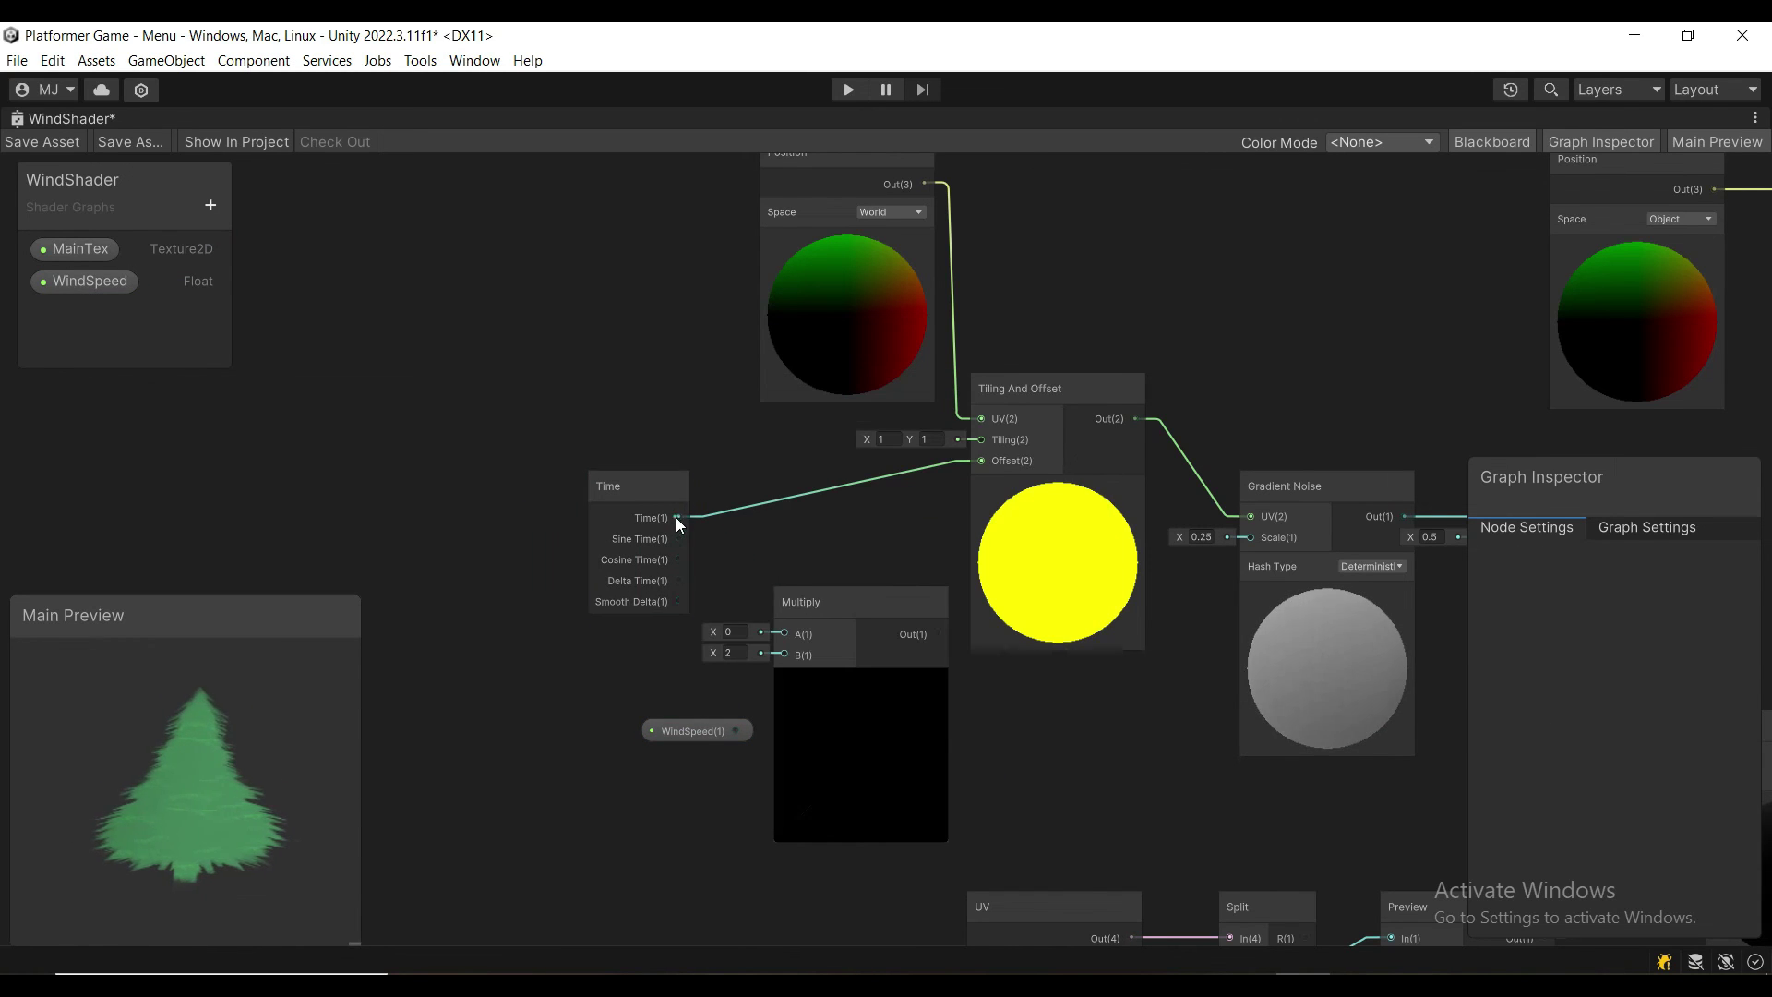